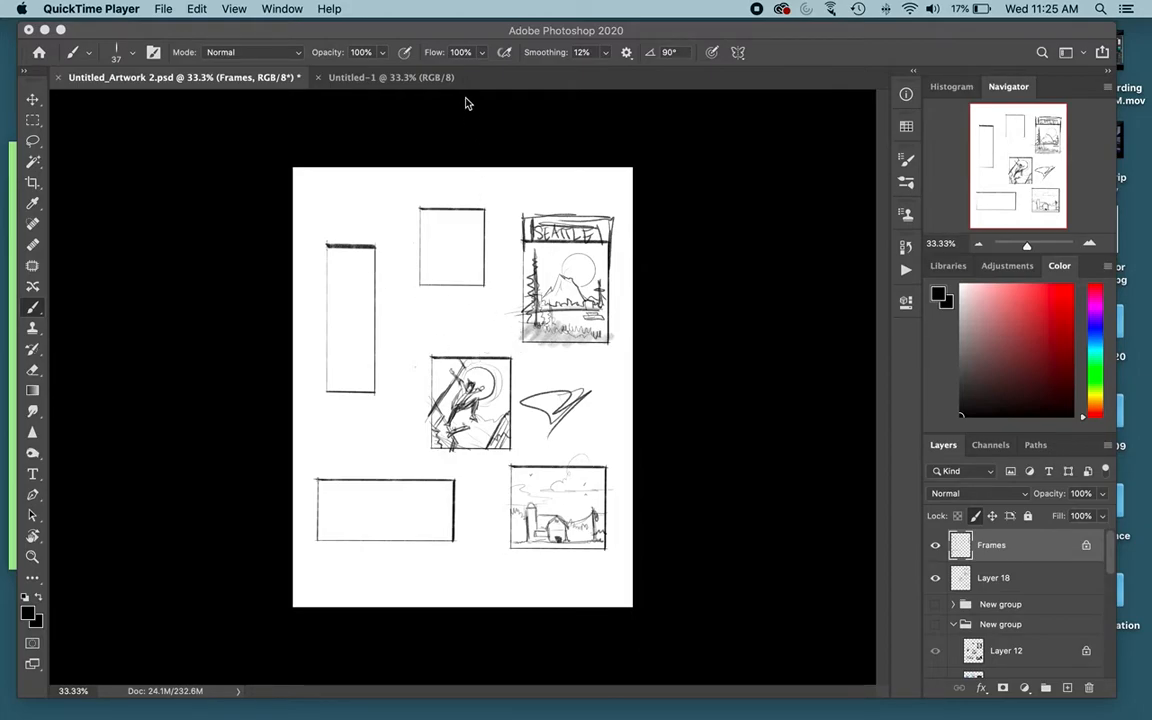
Inspect what the Frames layer and Layer 18 each contain by hiding and showing them in turn.
click(427, 30)
key(super+equal)
key(super+equal)
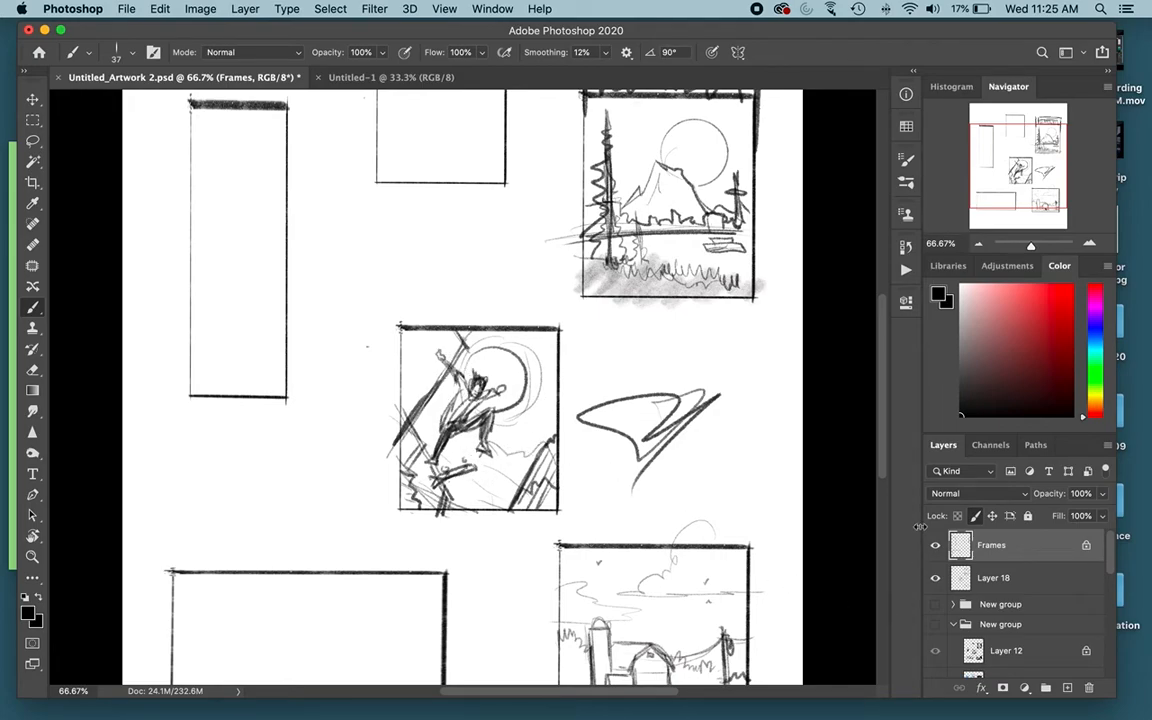
click(932, 548)
click(932, 548)
click(932, 548)
click(931, 548)
click(934, 579)
click(934, 579)
click(934, 579)
click(934, 579)
right_click(1016, 549)
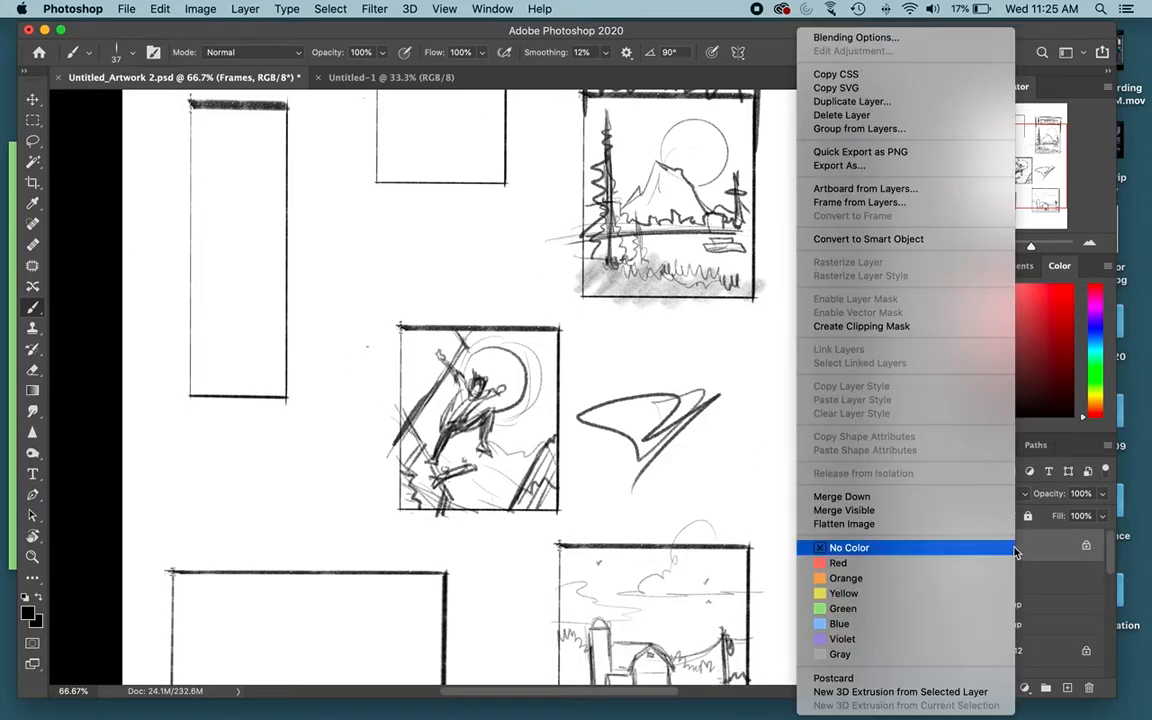
click(943, 499)
key(super+z)
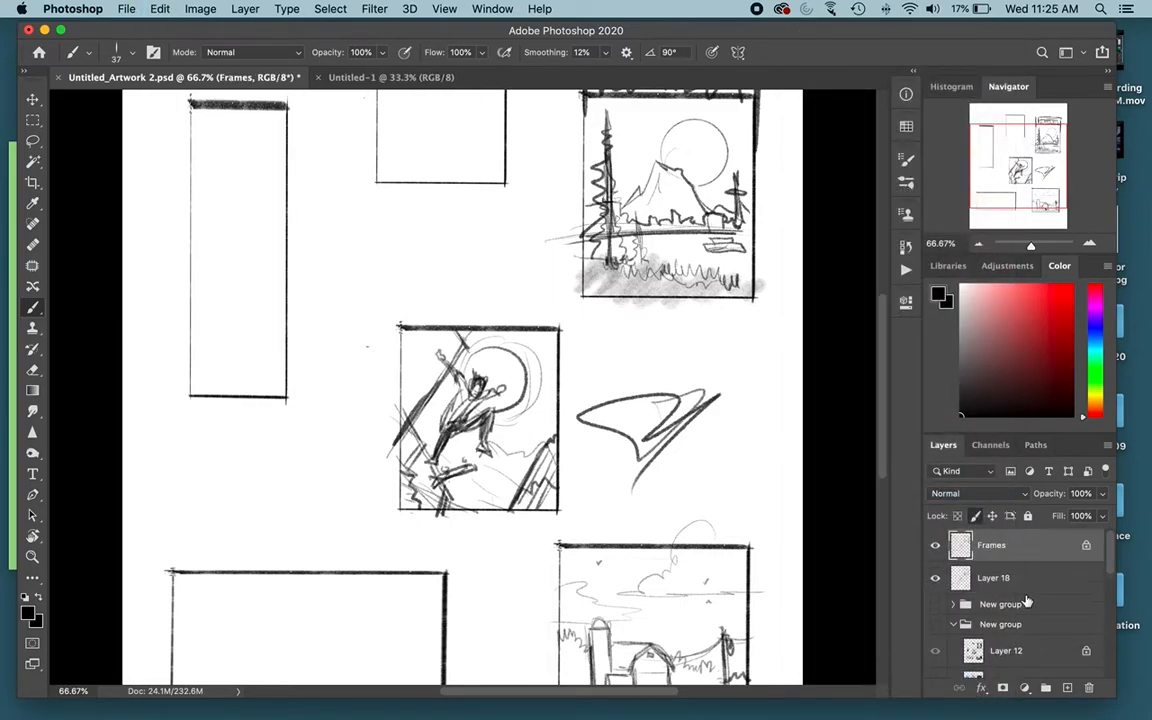
Merge the Frames layer down into Layer 18 and check the merged layer by hiding and showing it.
right_click(995, 548)
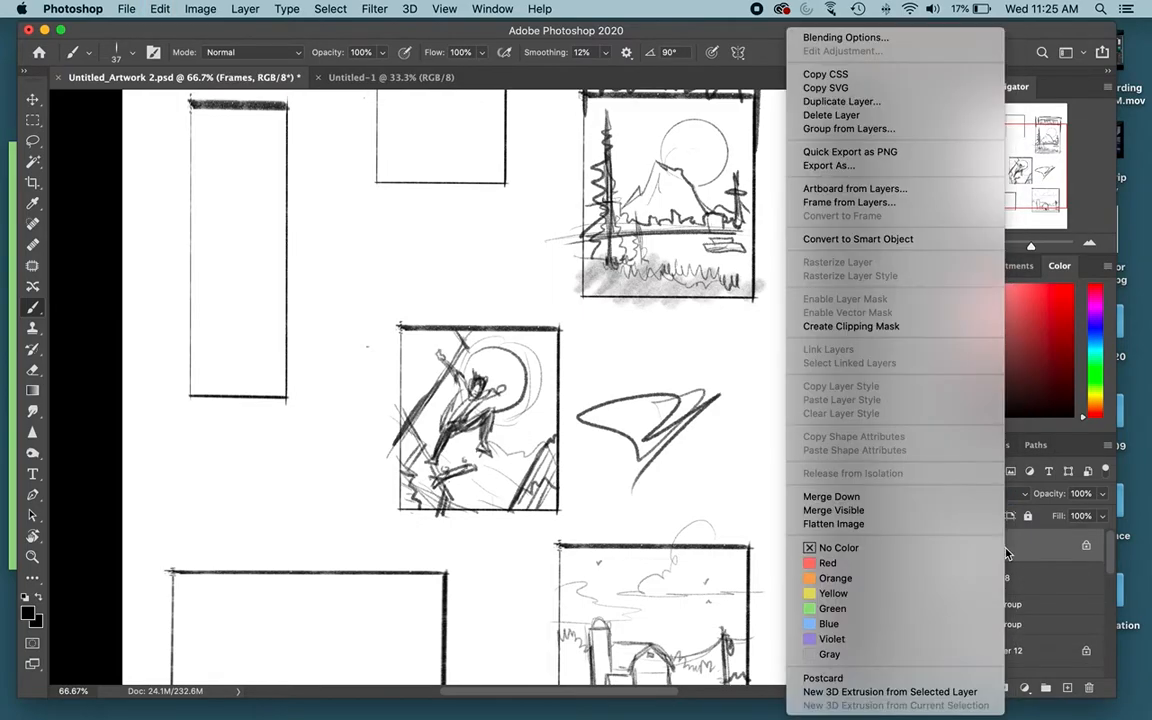
click(888, 497)
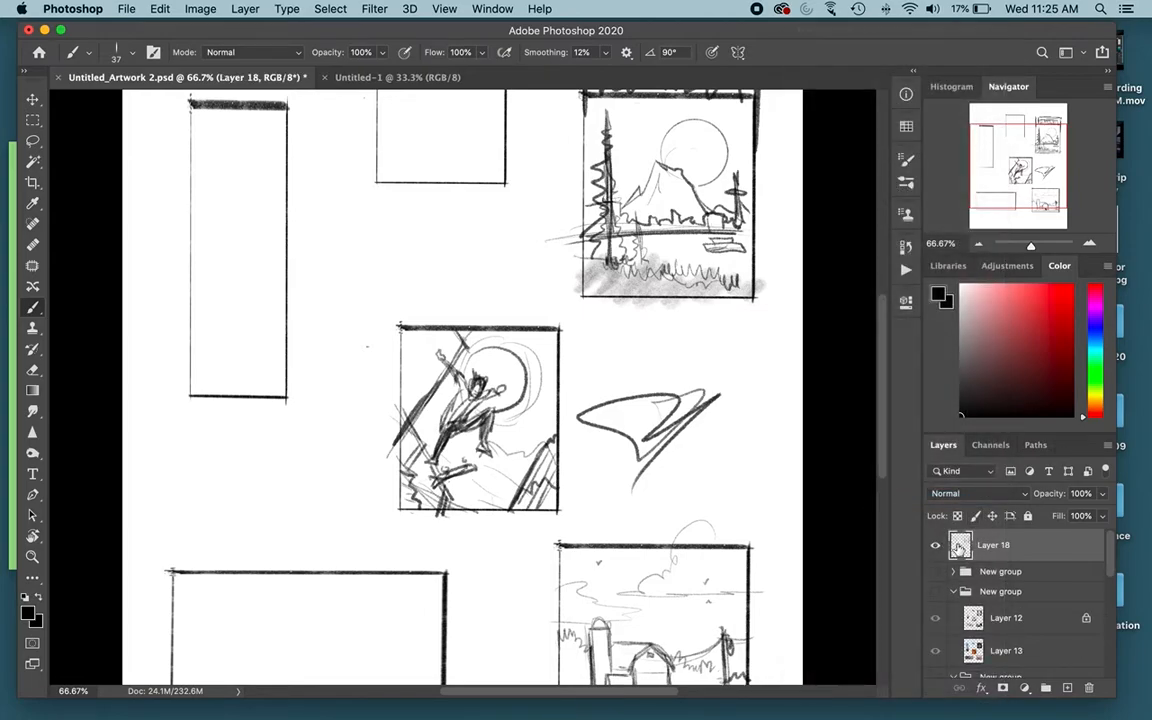
click(936, 546)
click(936, 546)
click(936, 546)
click(936, 546)
Copy the framed leaping-skateboarder sketch from Untitled_Artwork 2.psd using a rectangular selection and paste it into the Untitled-1 document.
click(395, 77)
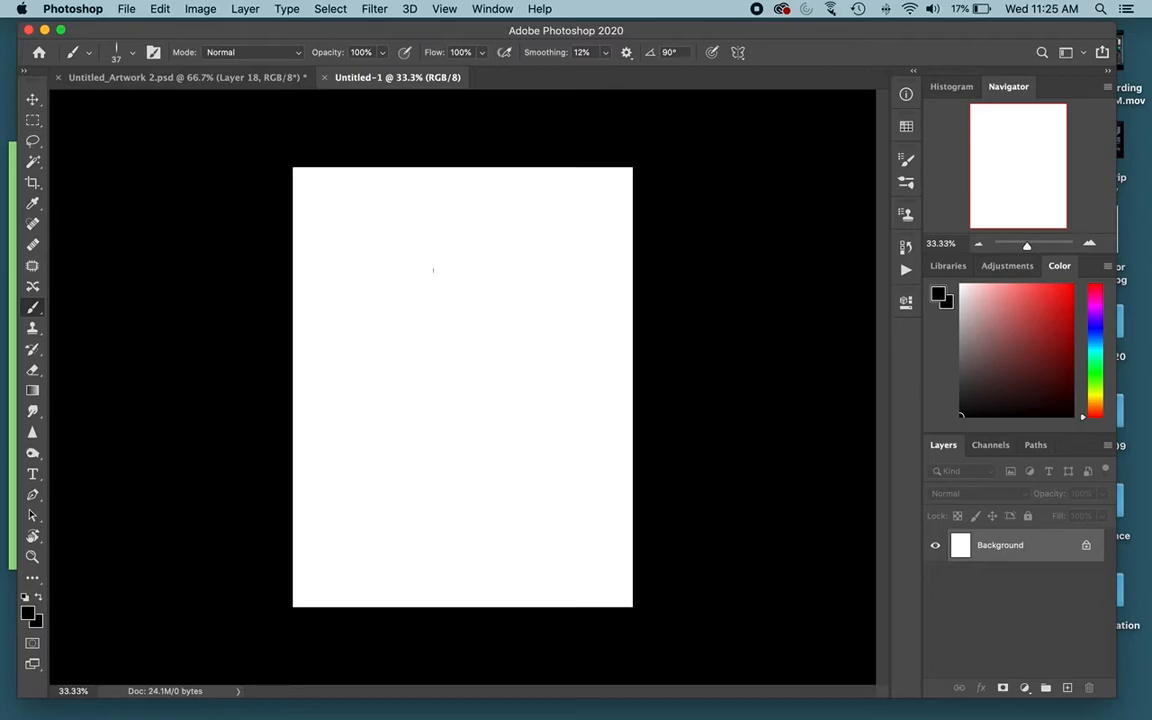
click(233, 79)
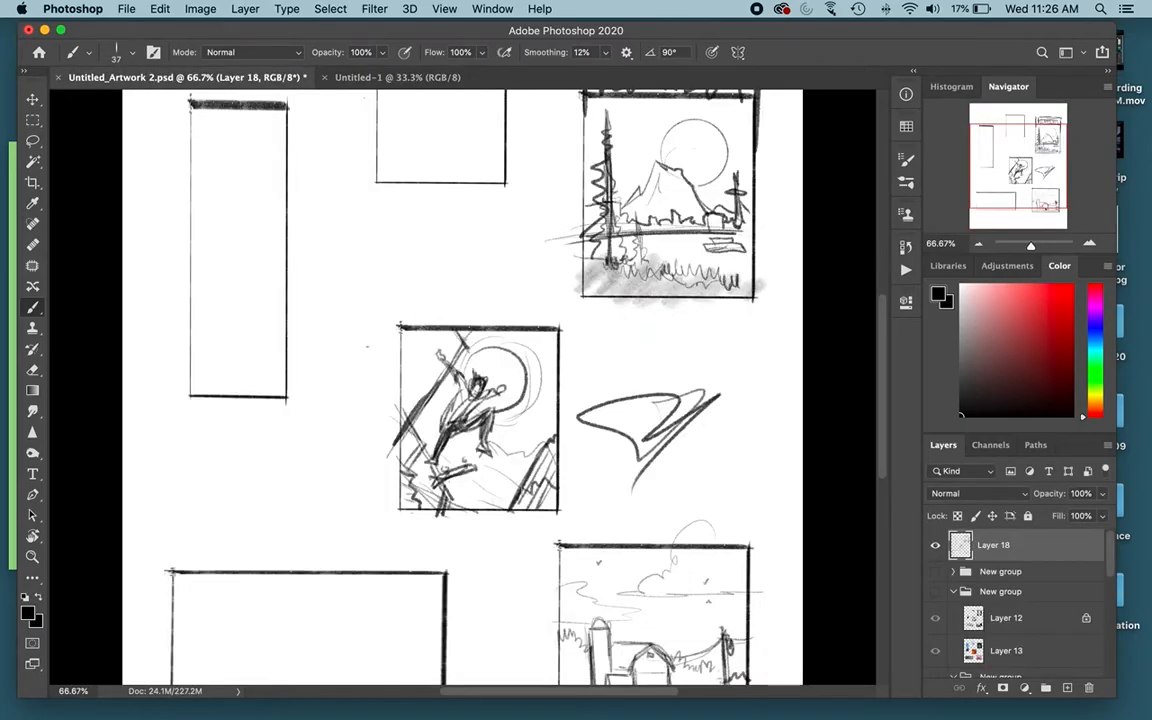
click(32, 121)
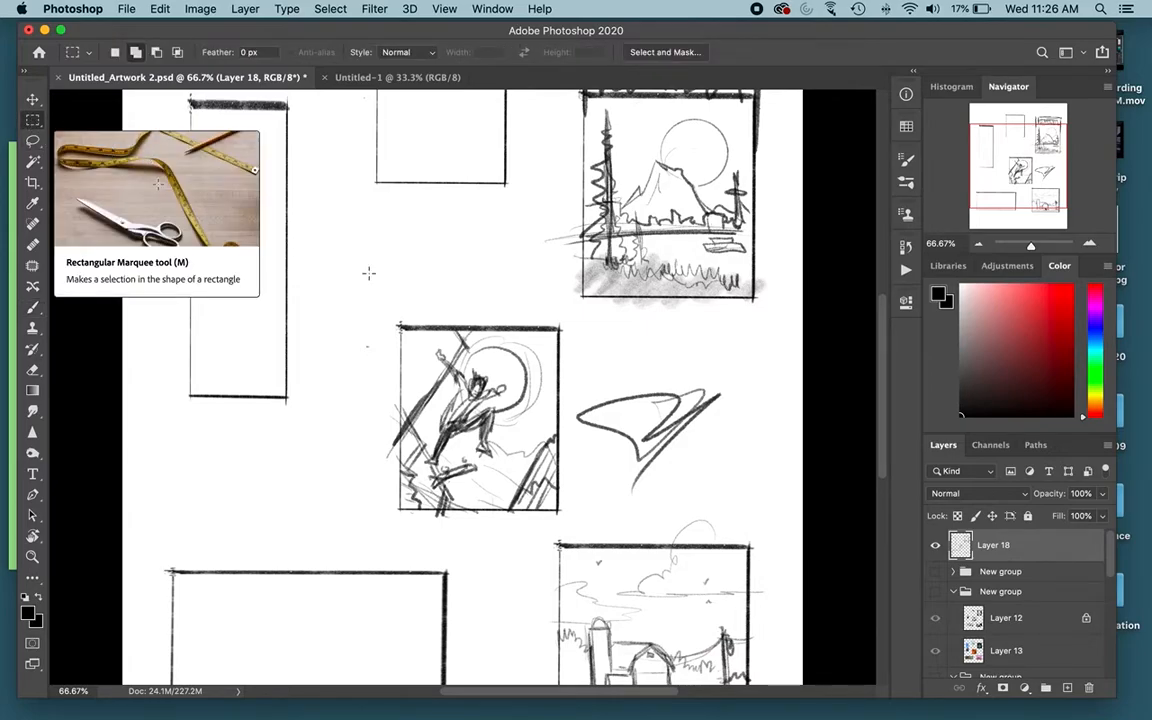
mouse_move(381, 297)
mouse_down()
mouse_move(522, 535)
mouse_move(569, 526)
mouse_up()
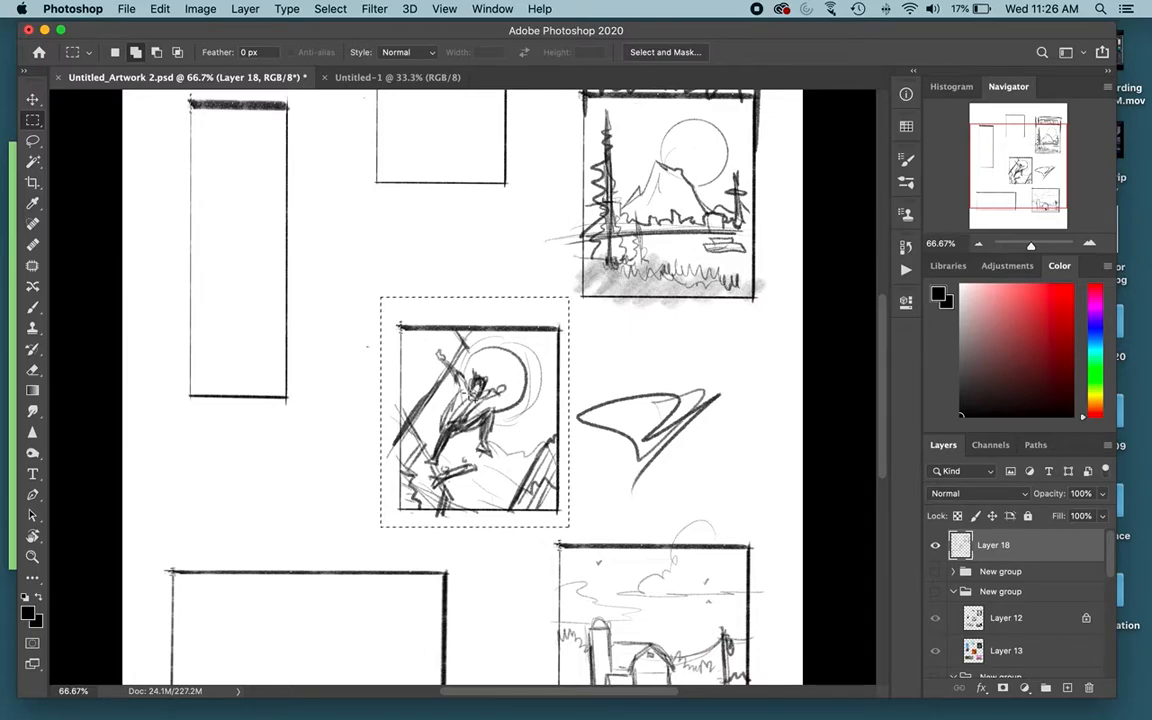
click(400, 77)
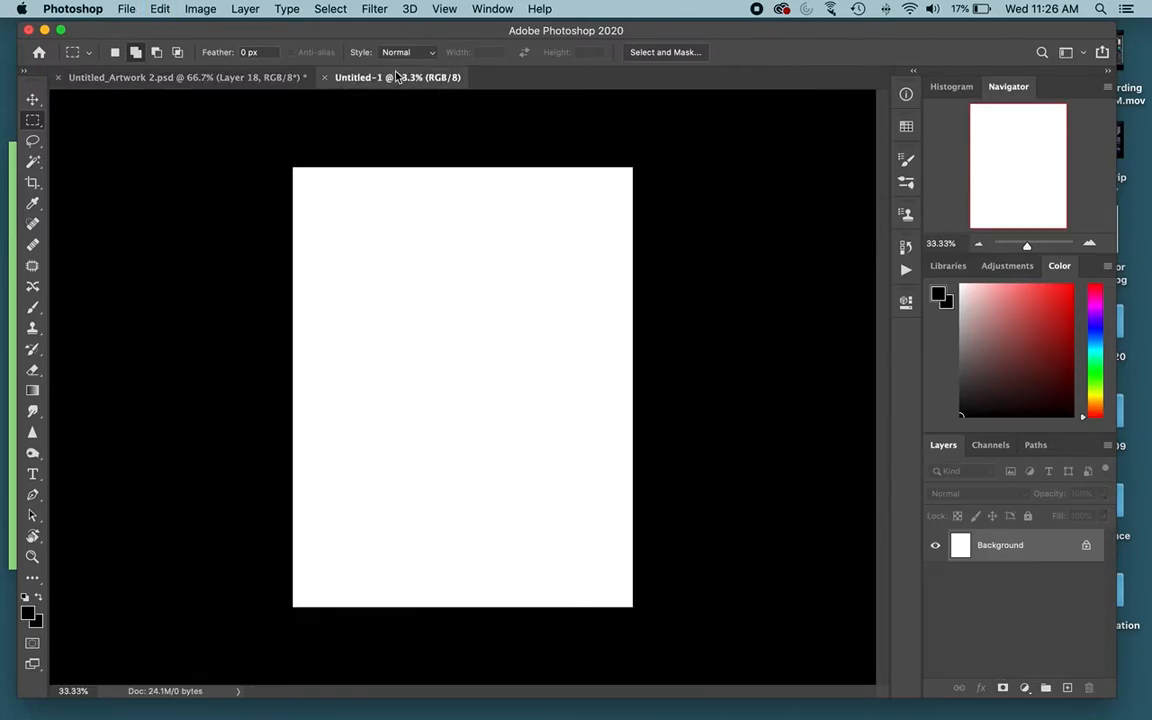
key(super+v)
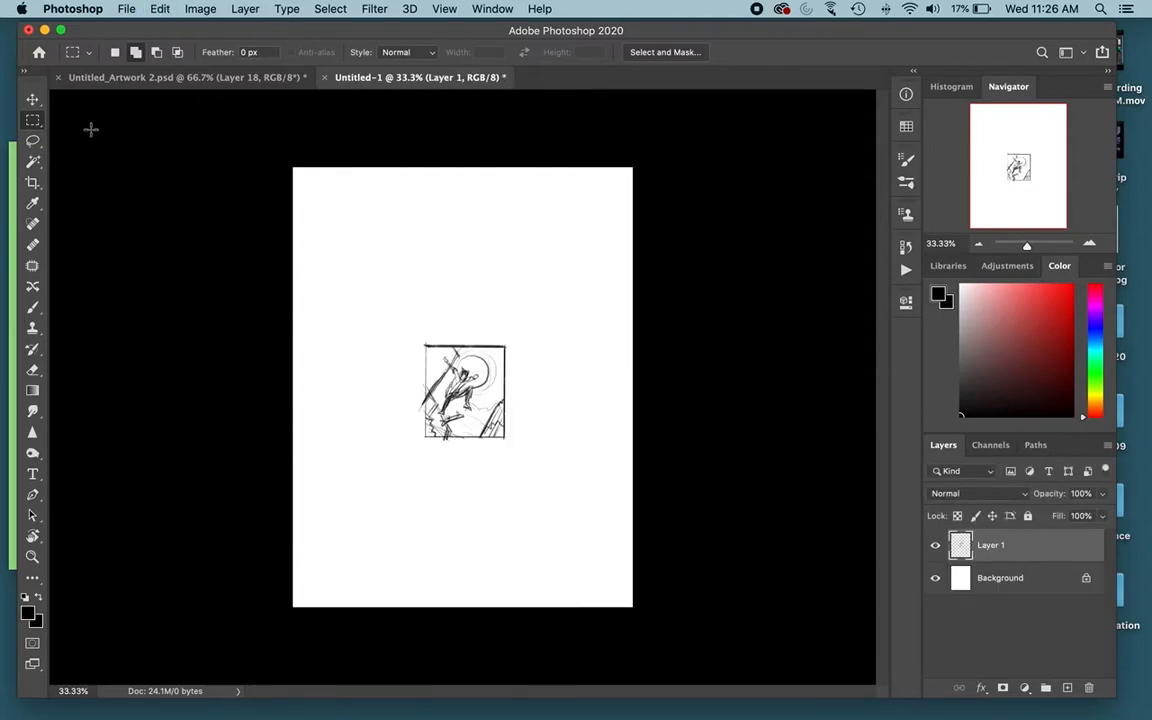
Reposition the pasted sketch and scale it proportionally to about 384% so that it nearly fills the page.
click(33, 100)
mouse_move(432, 392)
mouse_down()
mouse_move(387, 299)
mouse_move(341, 394)
mouse_move(400, 350)
mouse_move(439, 448)
mouse_move(470, 333)
mouse_move(458, 362)
mouse_up()
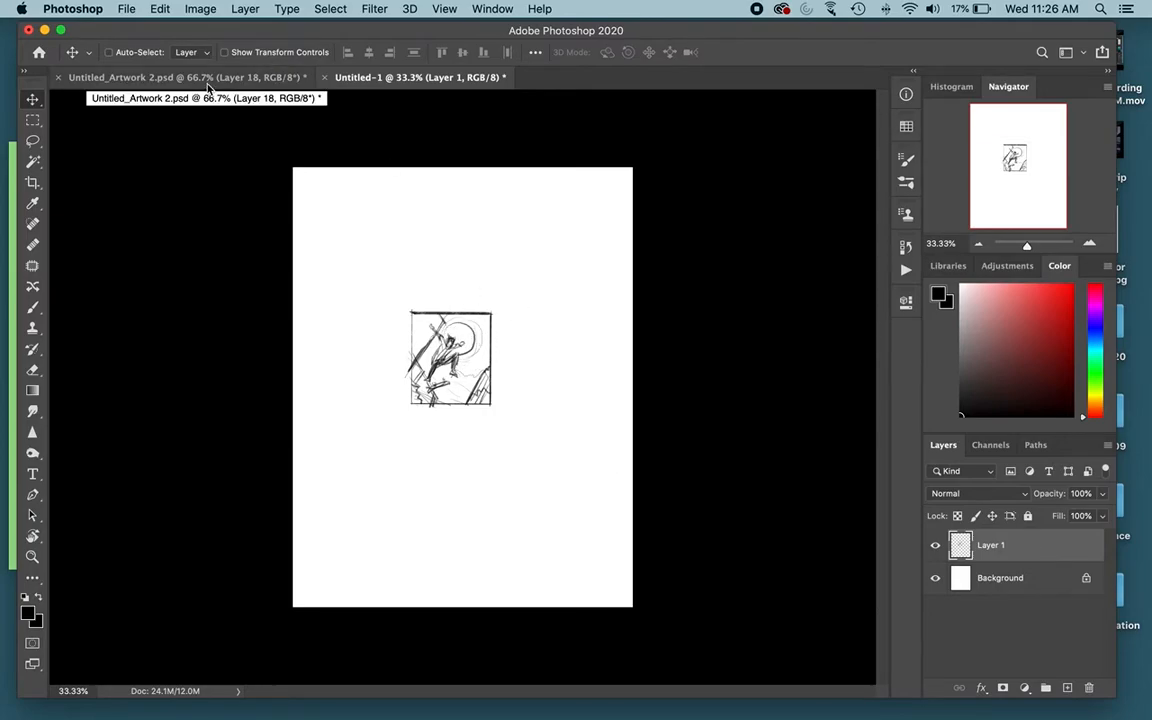
key(super+t)
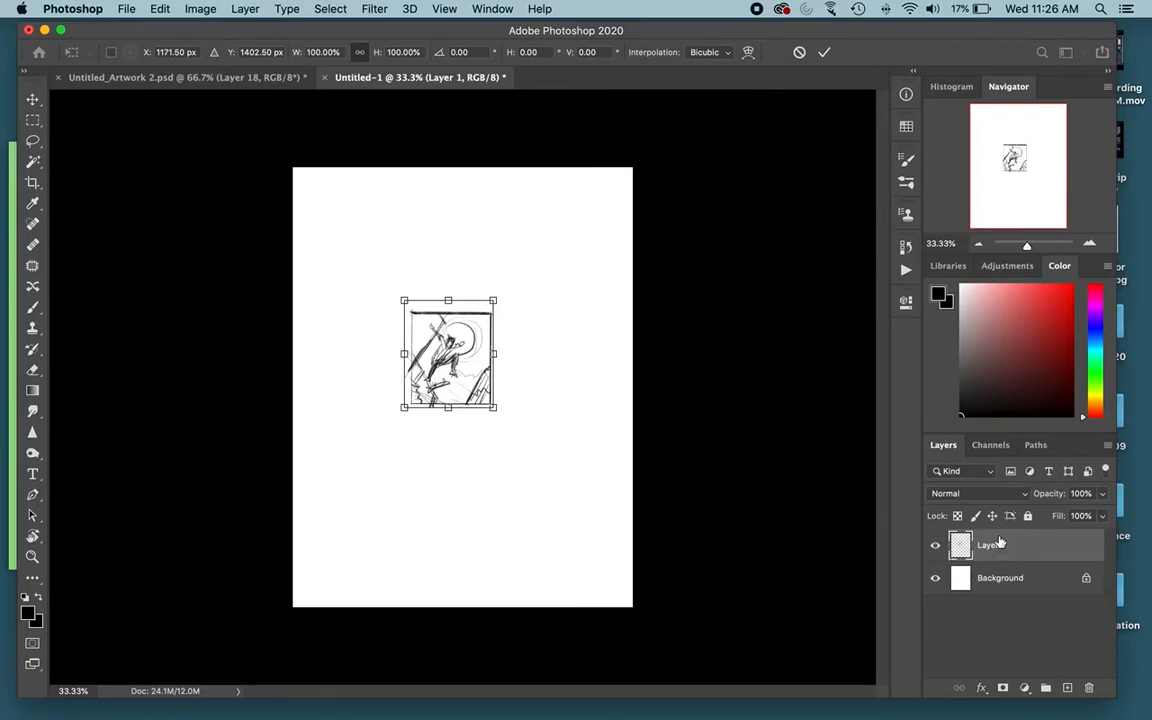
mouse_move(445, 356)
mouse_down()
mouse_move(430, 330)
mouse_move(380, 368)
mouse_move(355, 265)
mouse_move(408, 228)
mouse_move(342, 210)
mouse_move(324, 241)
mouse_up()
mouse_move(410, 326)
mouse_down()
mouse_move(506, 447)
mouse_move(663, 581)
mouse_move(615, 535)
mouse_move(605, 562)
mouse_up()
mouse_move(321, 218)
mouse_down()
mouse_move(301, 172)
mouse_move(284, 172)
mouse_up()
drag(605, 562, 625, 588)
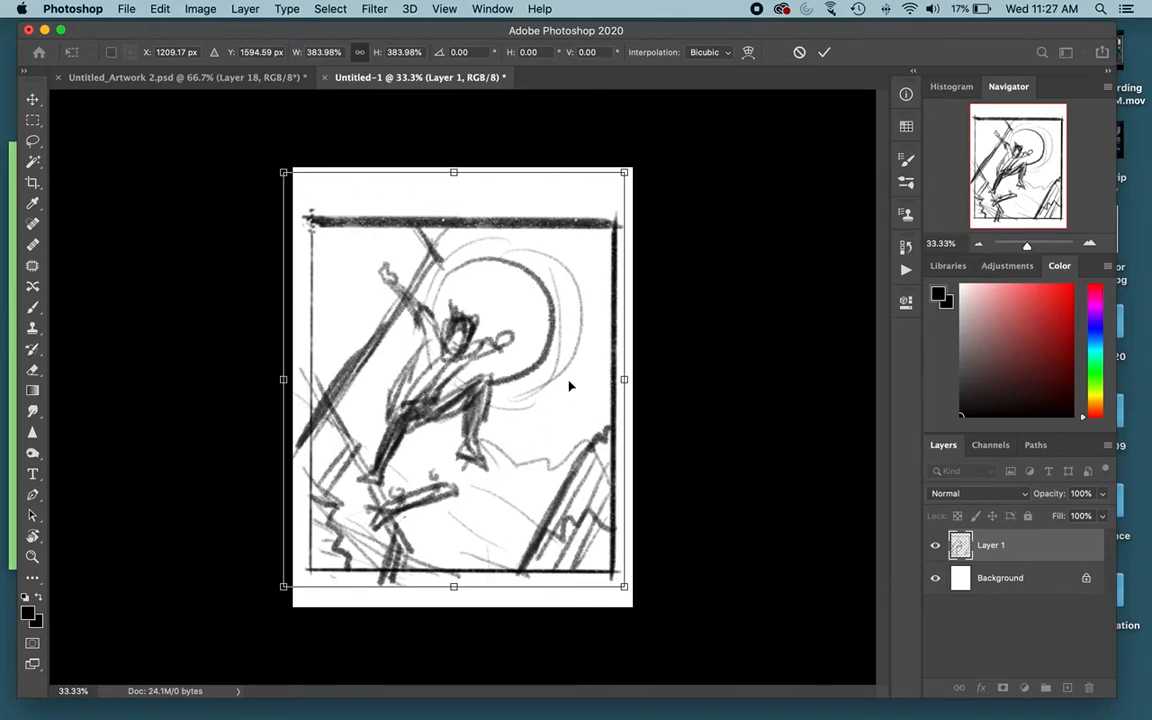
key(Return)
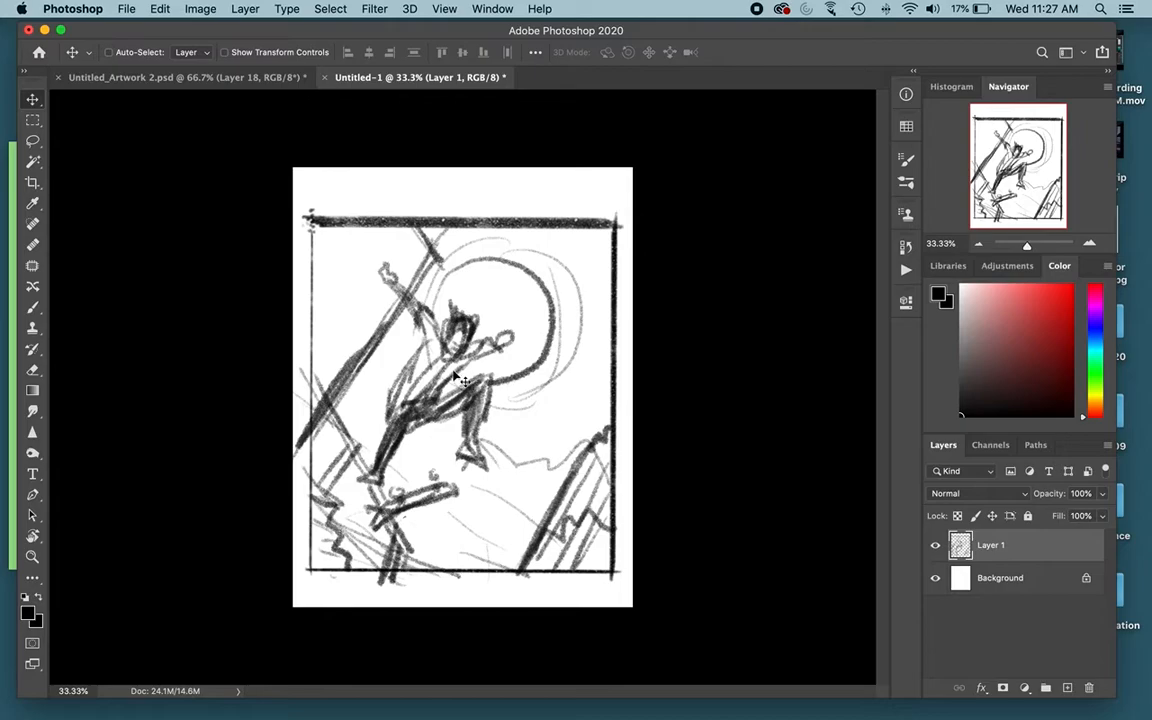
Turn the sketch lines blue with a Channel Mixer adjustment on the Blue output channel, setting Blue to +200% and Constant to +200%.
click(199, 9)
mouse_move(278, 62)
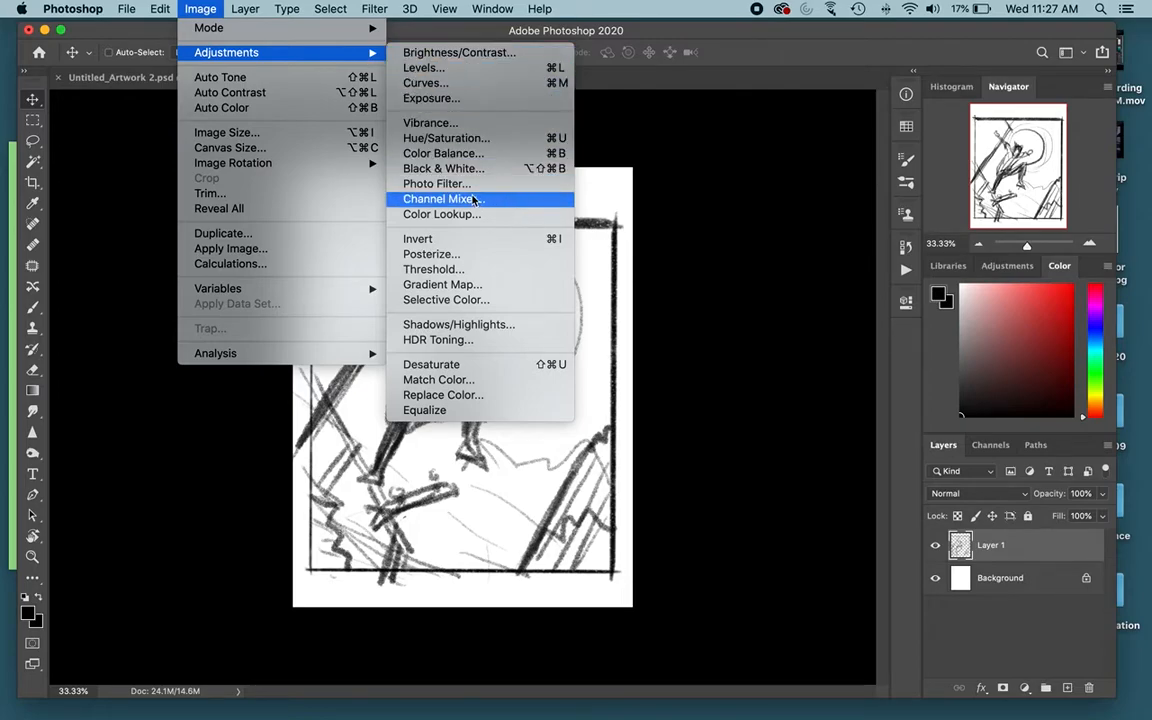
click(452, 199)
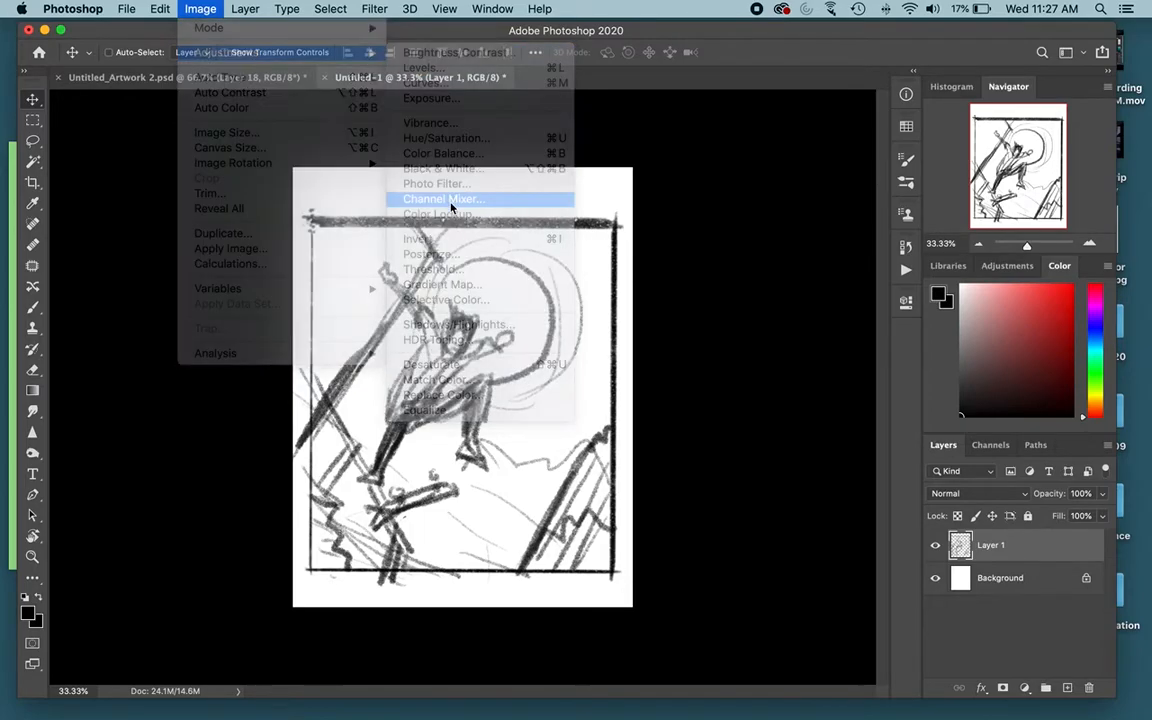
click(721, 270)
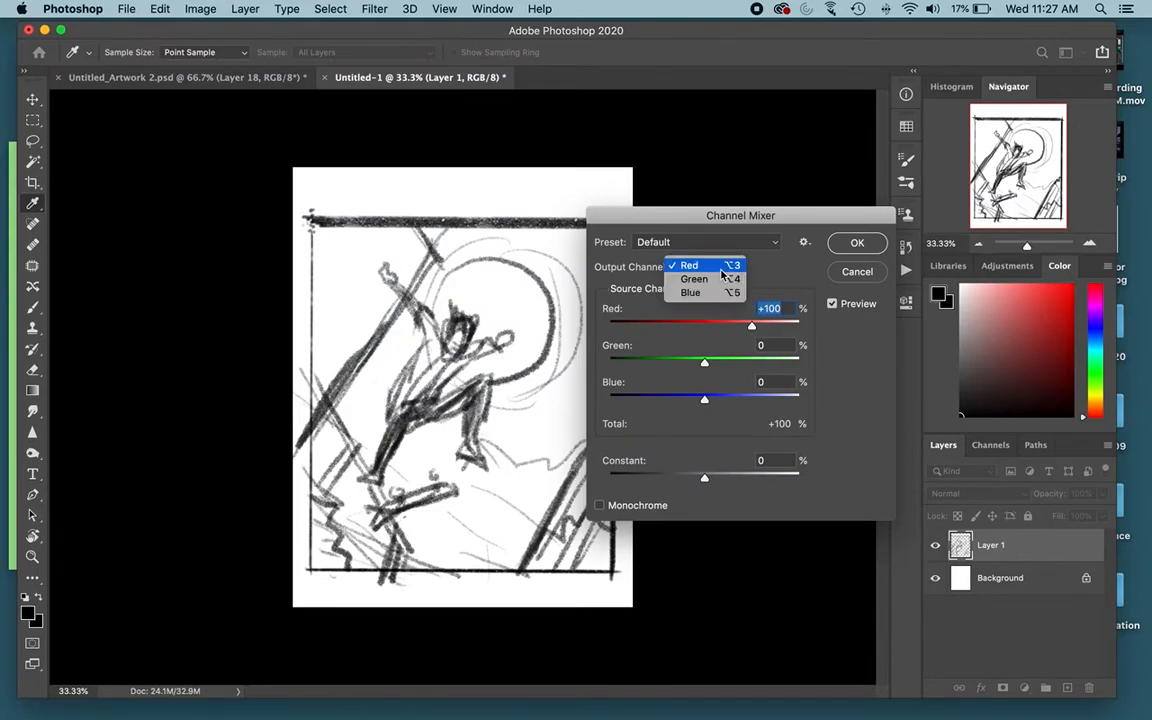
click(722, 272)
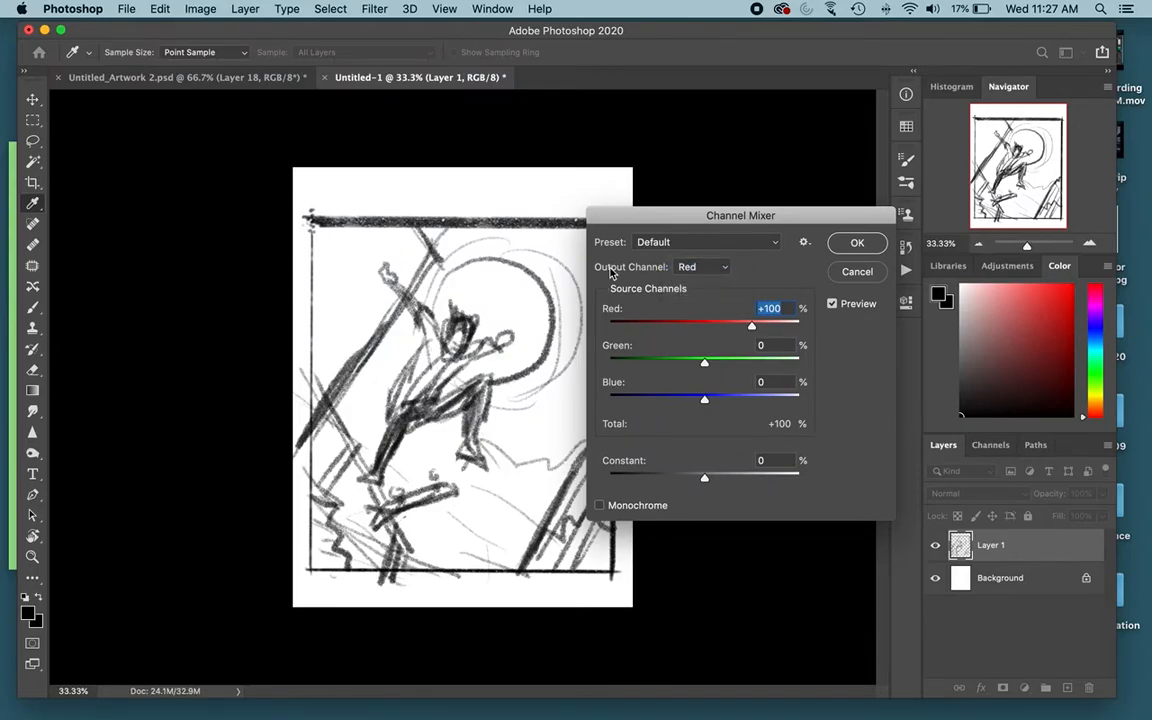
click(717, 270)
click(706, 293)
drag(752, 403, 848, 403)
drag(704, 477, 866, 471)
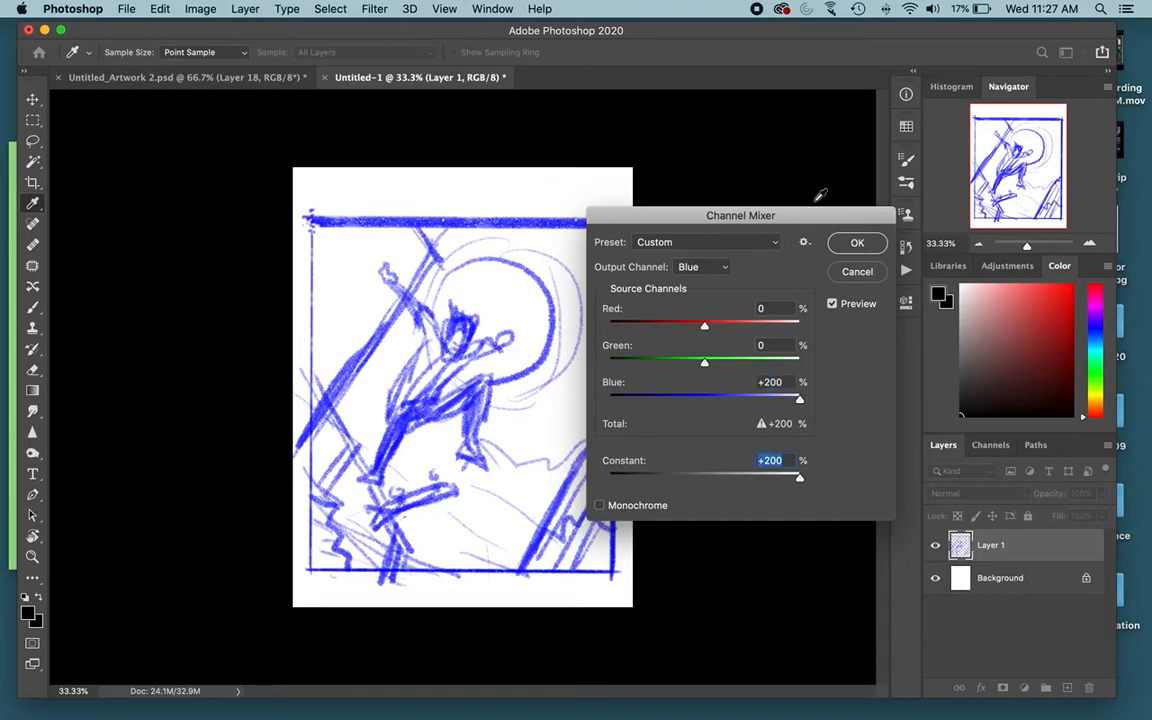
click(850, 245)
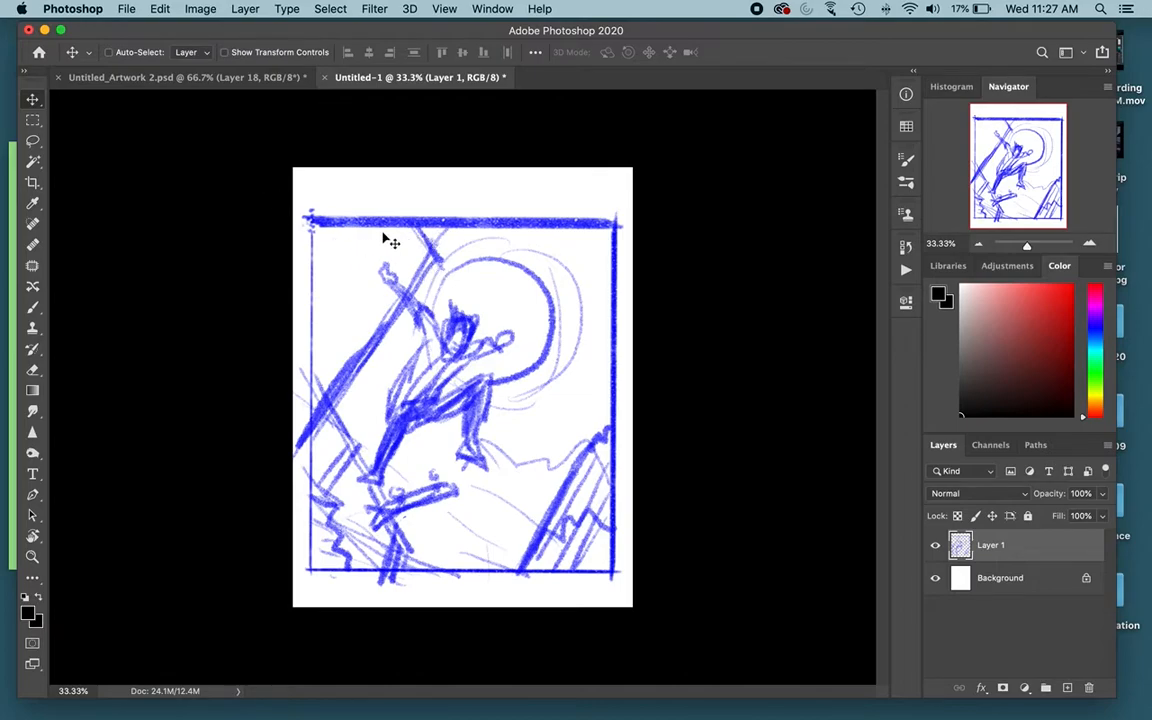
Shift the sketch to light blue with a Hue/Saturation adjustment, setting Hue to -43 and Lightness to +24.
click(198, 9)
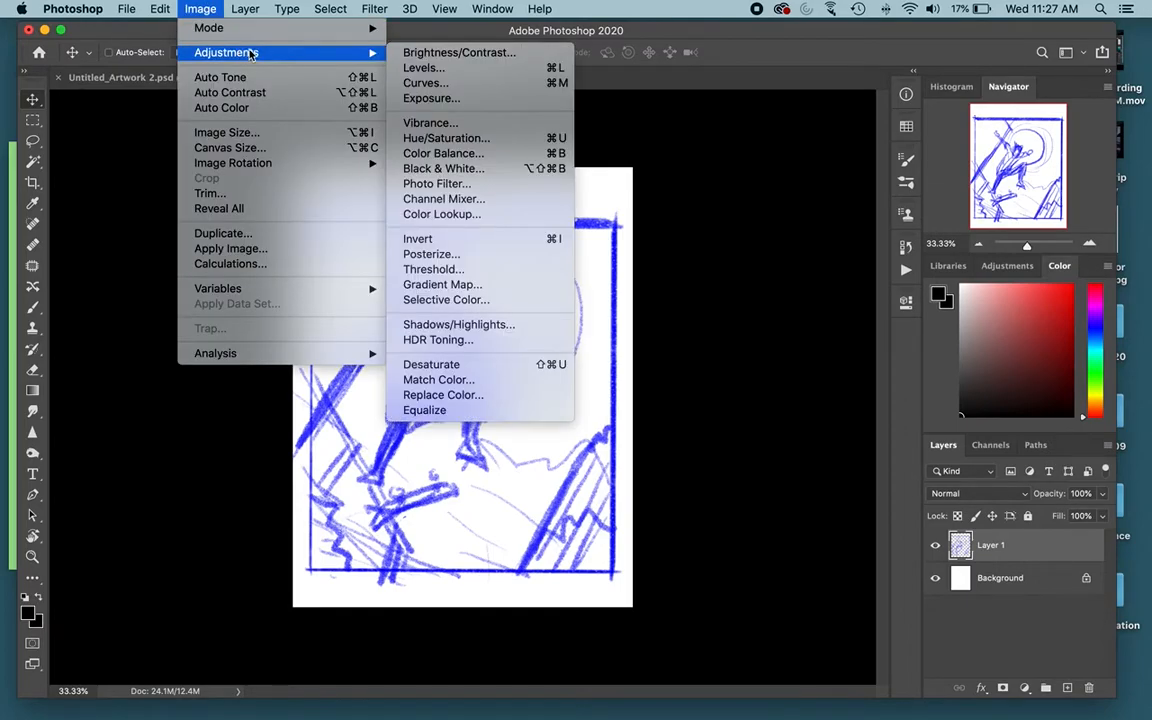
click(484, 138)
drag(663, 163, 729, 150)
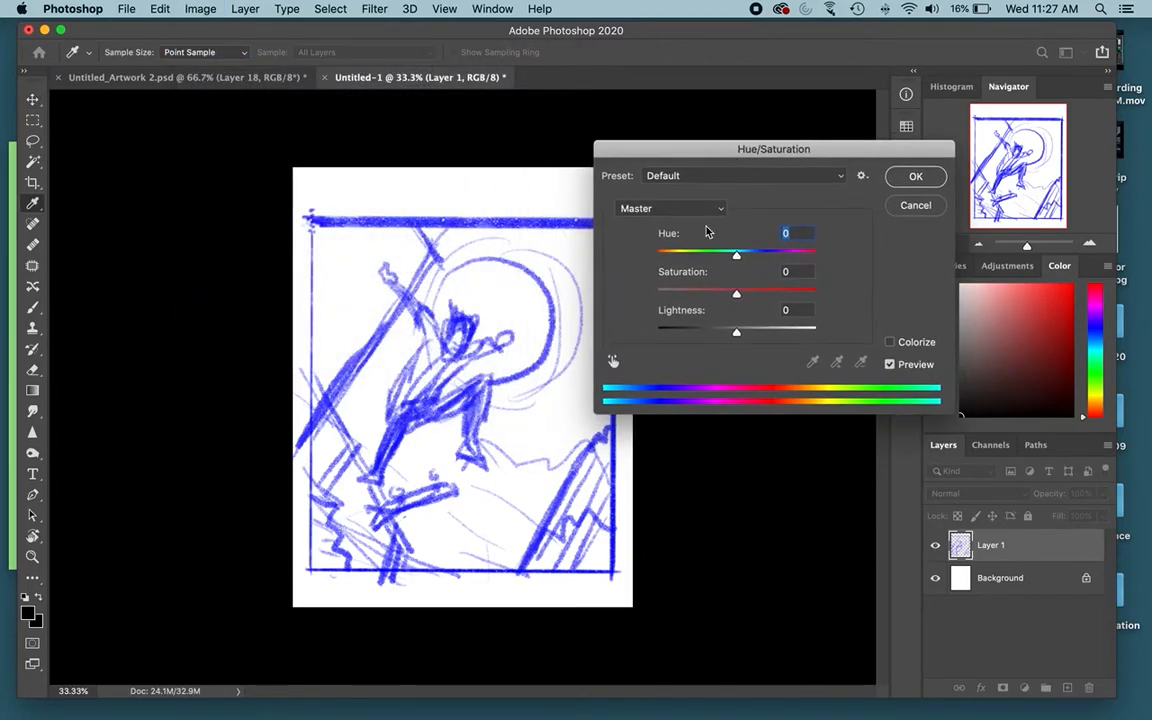
drag(737, 256, 703, 257)
drag(738, 332, 757, 335)
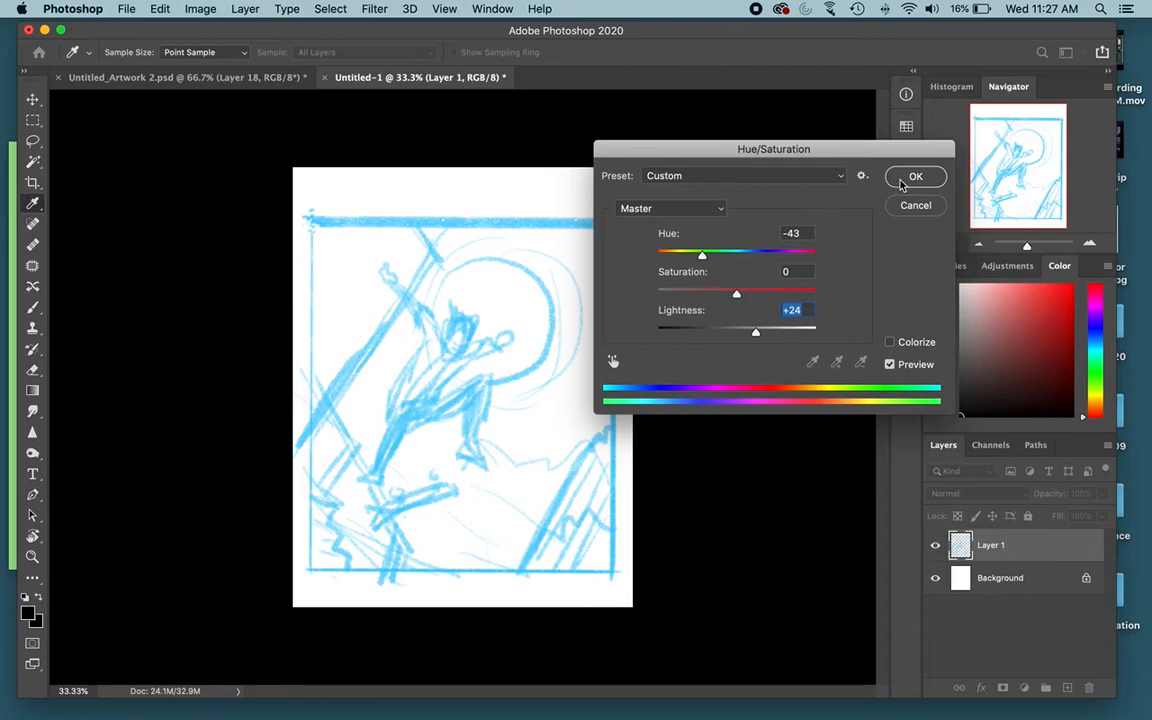
click(910, 177)
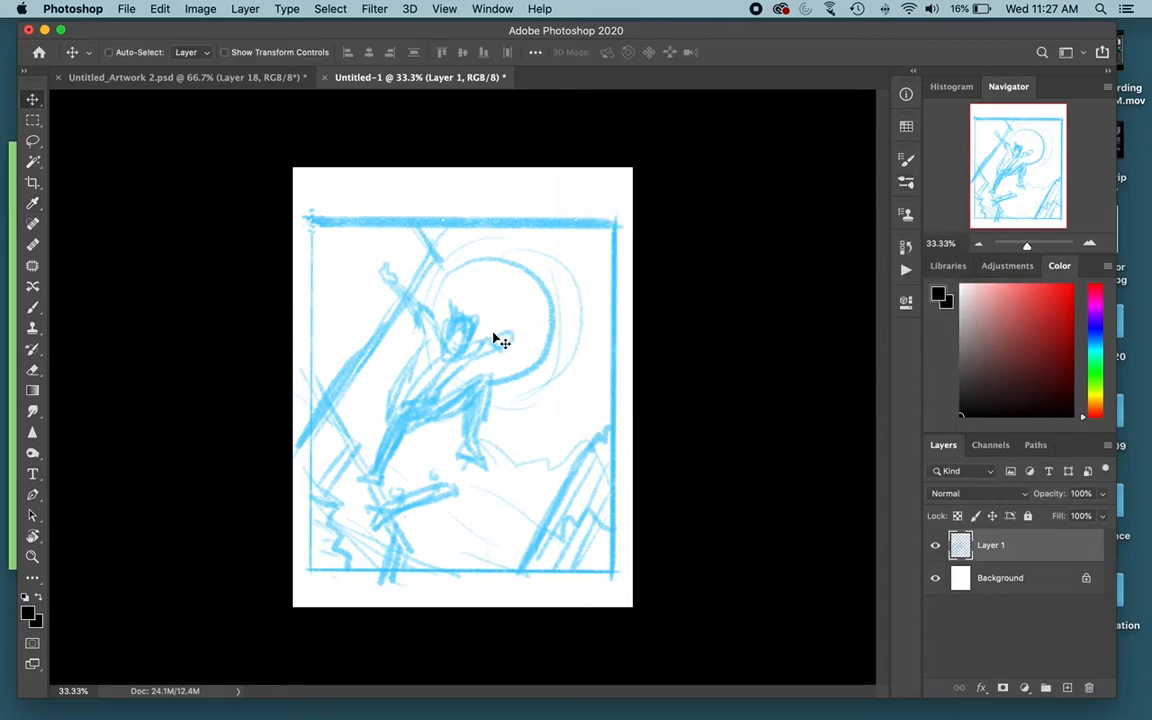
Rename the blue sketch layer as "thumbnail" and lock it completely.
double_click(991, 547)
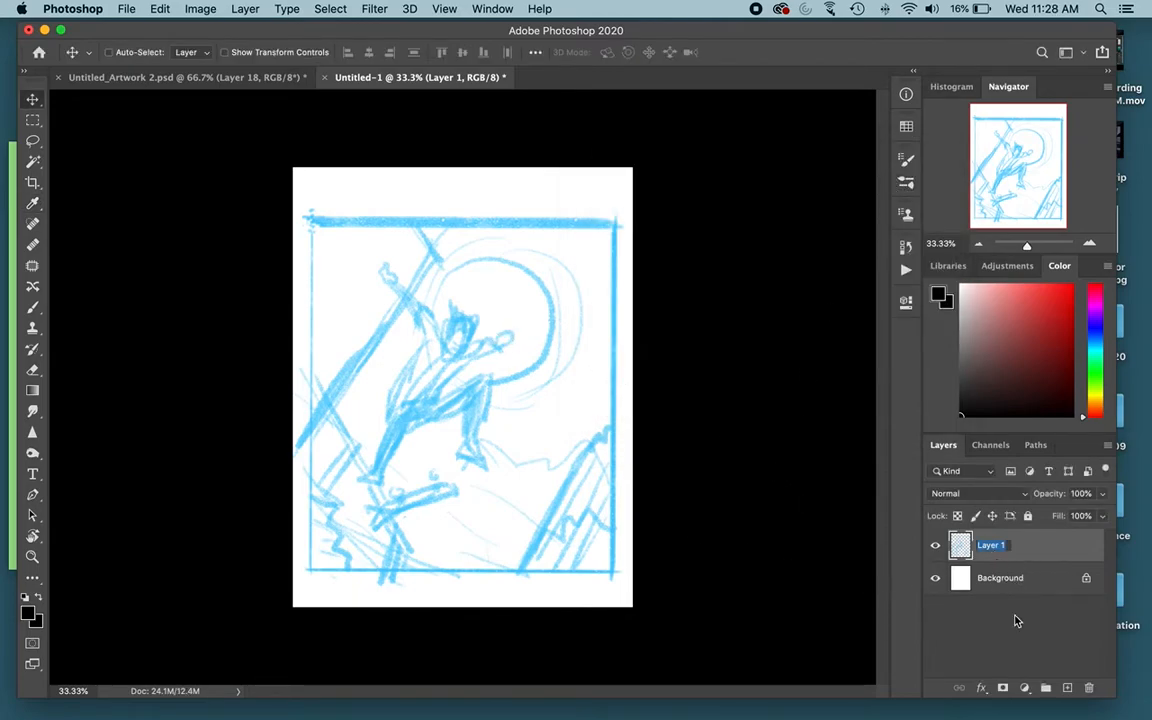
text(thumbnail)
key(Return)
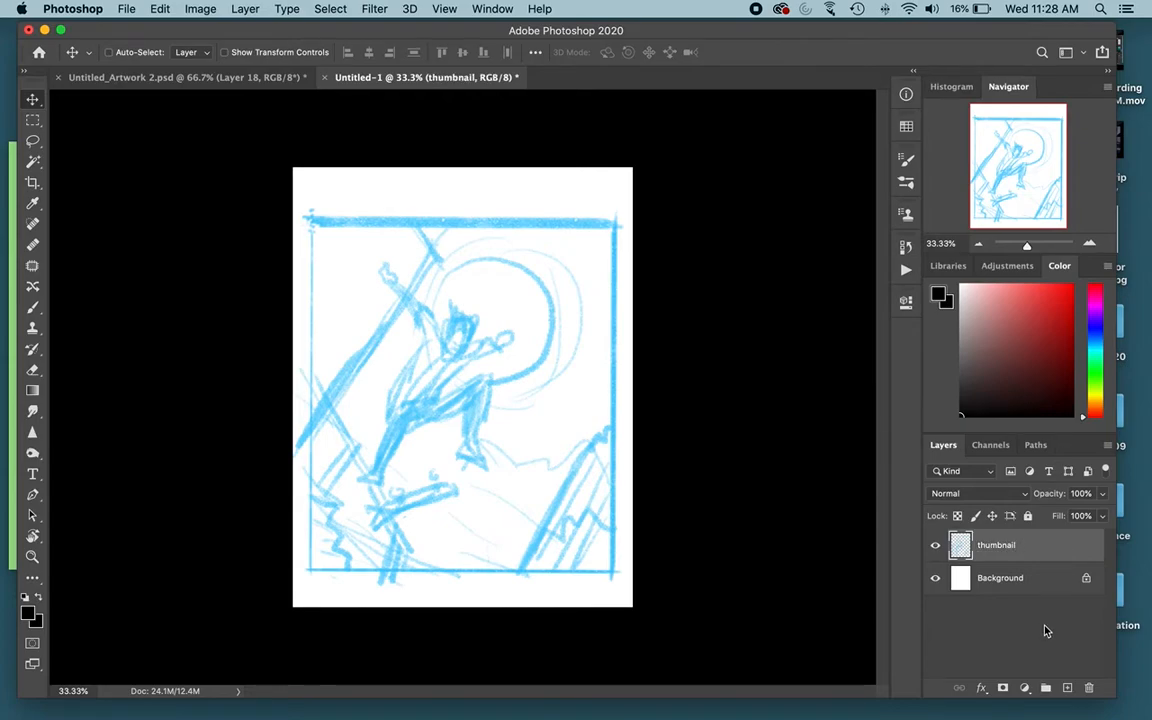
click(1028, 517)
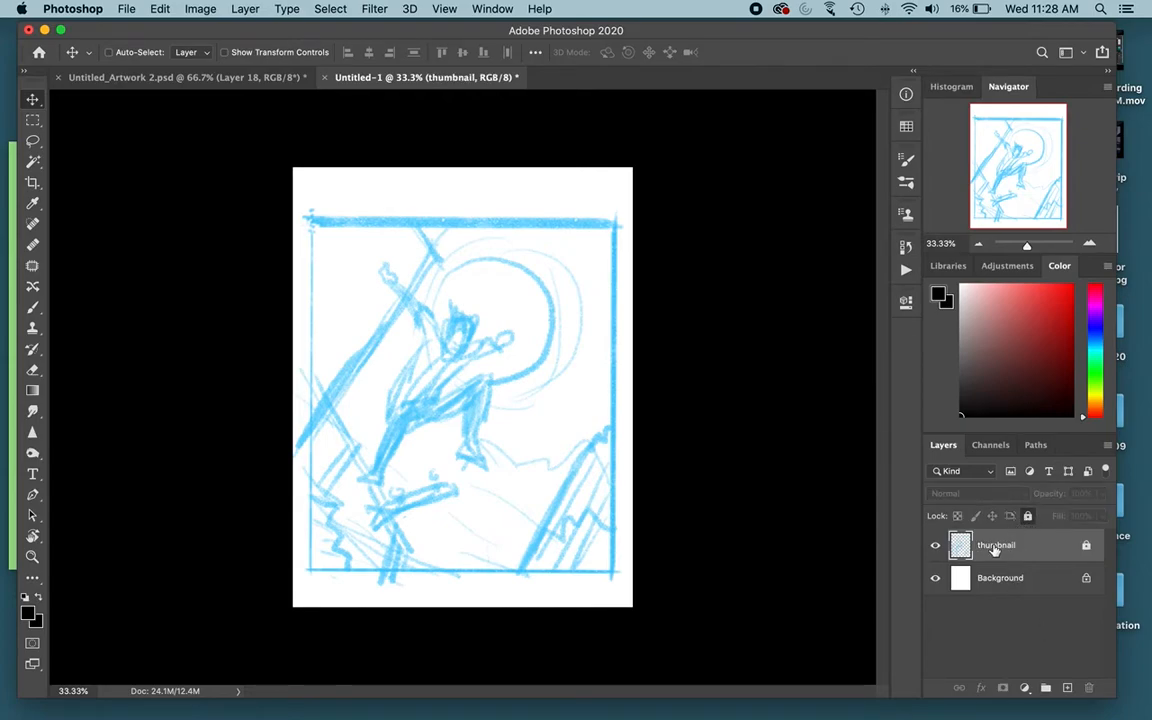
Add a new layer above the thumbnail layer and name it "pencil drawing".
click(1069, 688)
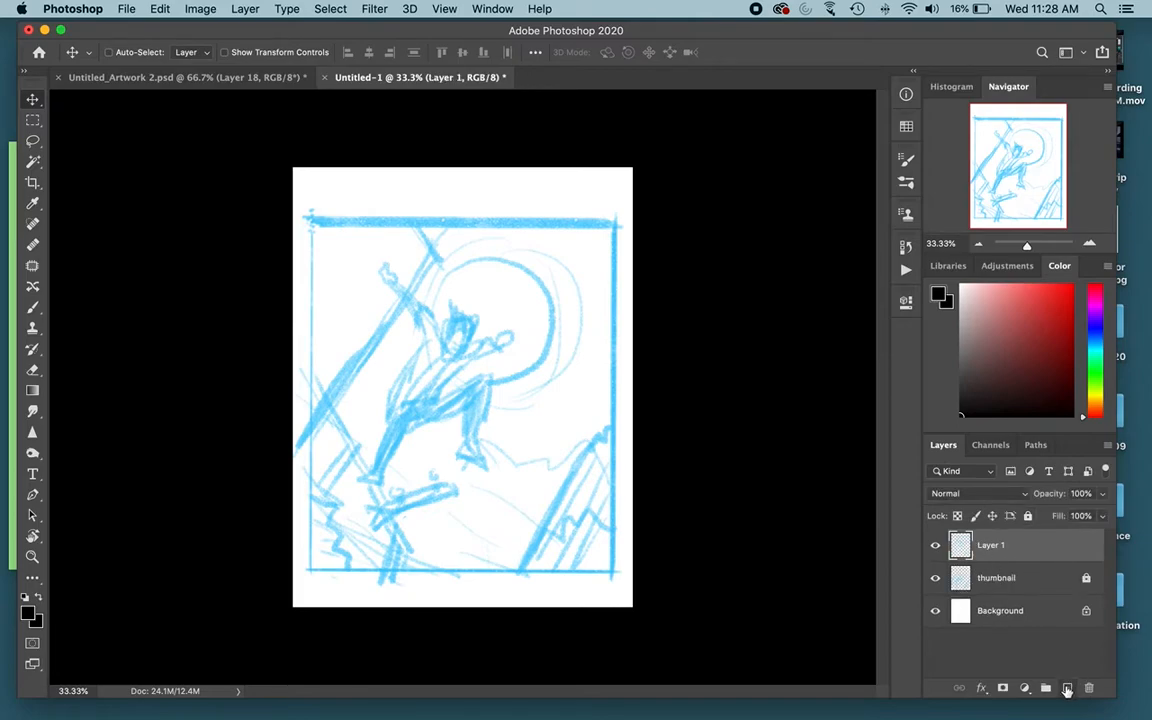
double_click(990, 545)
text(pencil draw)
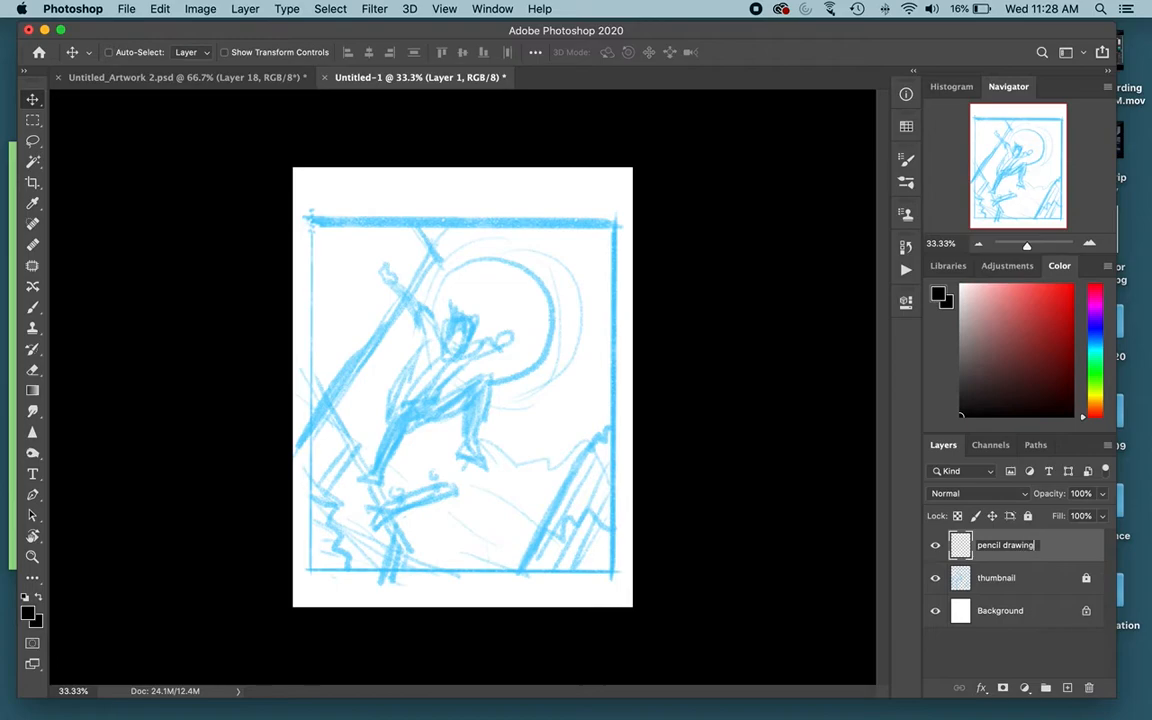
text(ing)
key(Return)
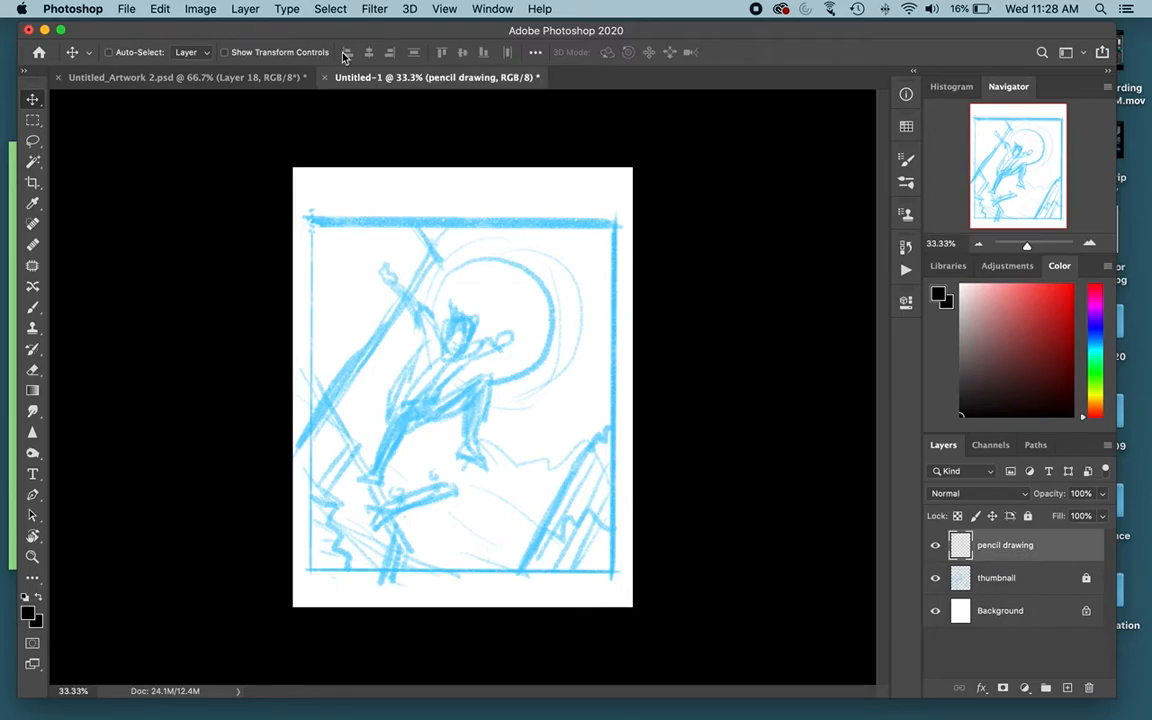
Activate the Brush tool and choose the Hard Round Pressure Size preset from General Brushes at 37 px.
key(b)
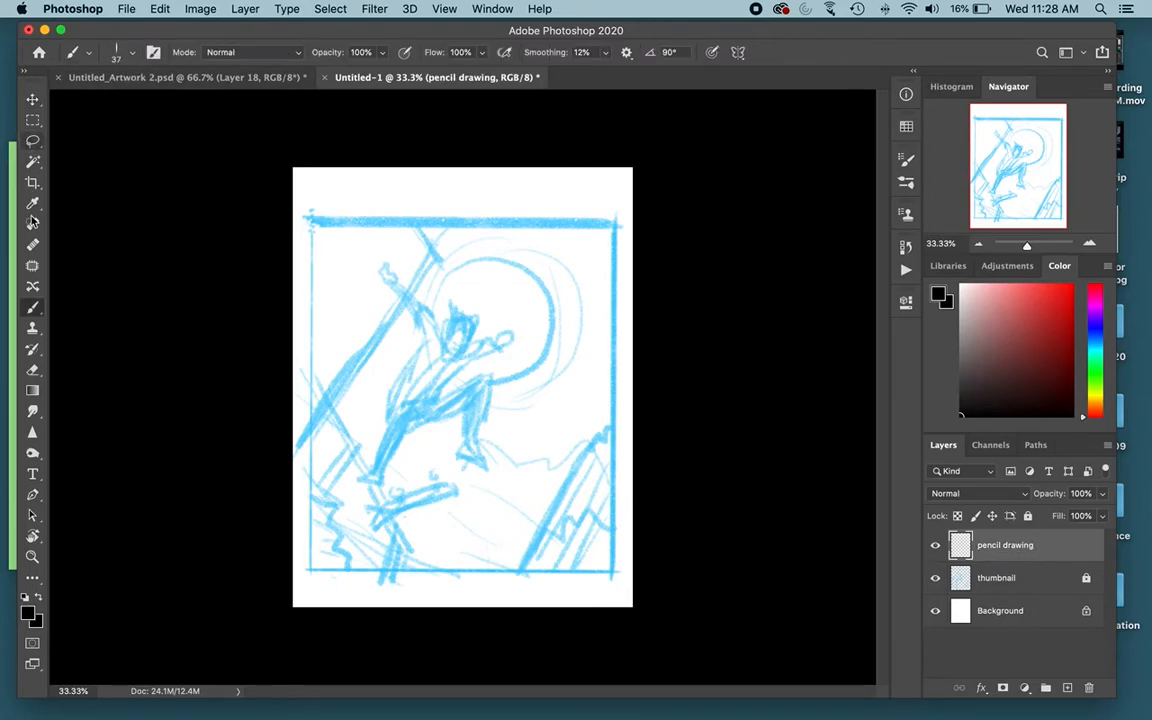
click(131, 52)
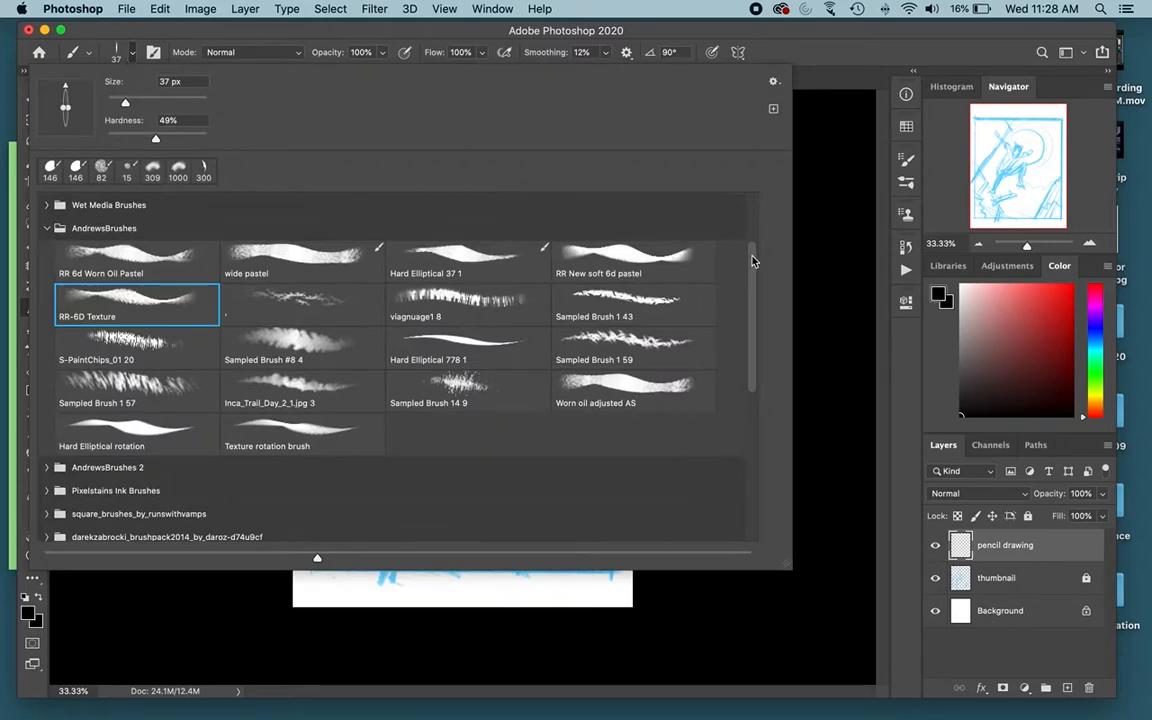
scroll(680, 238, up, 3)
click(600, 232)
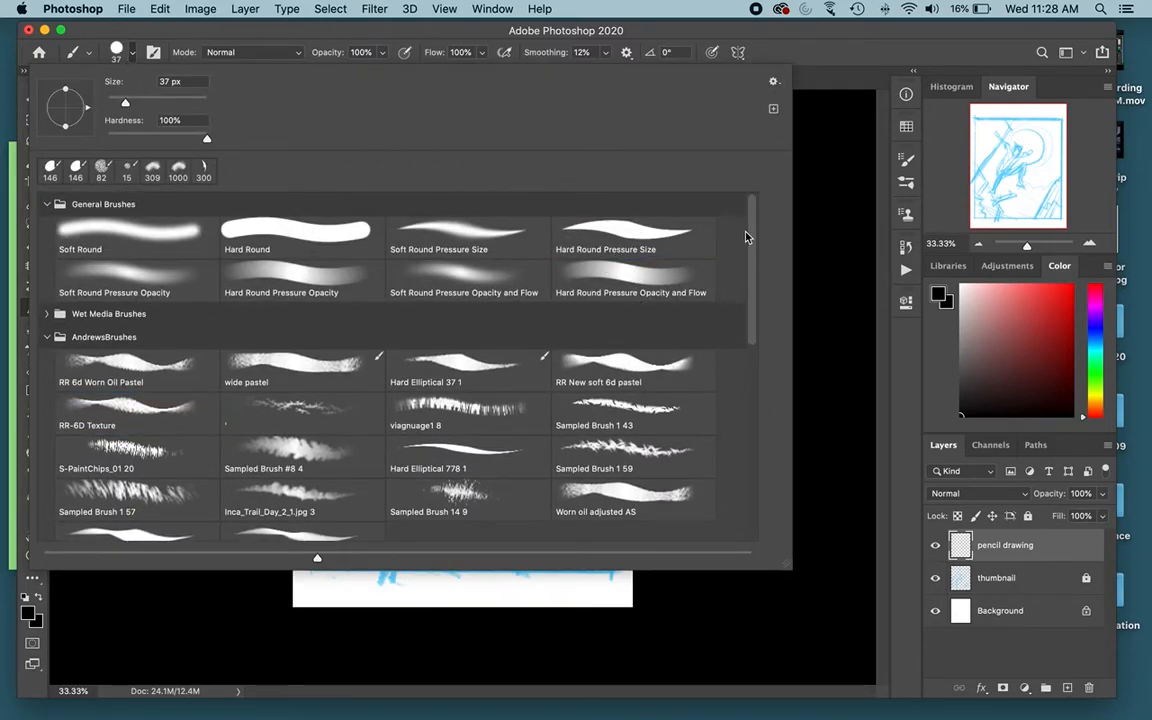
scroll(745, 300, down, 3)
scroll(740, 350, down, 5)
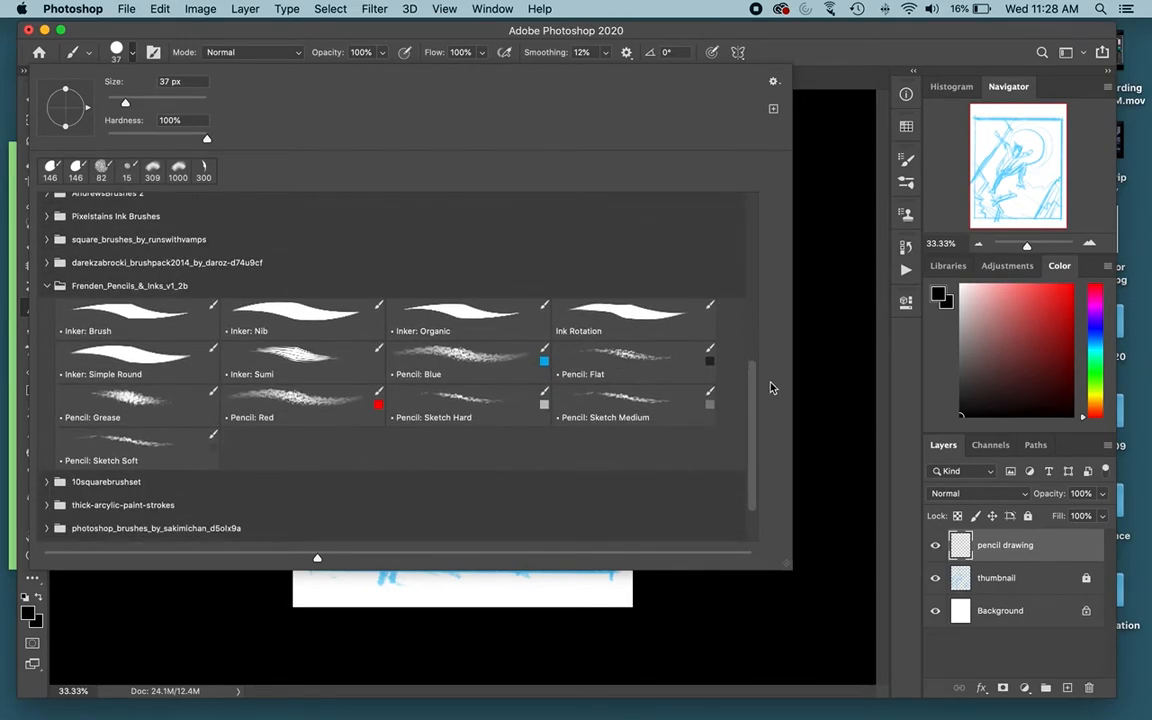
scroll(672, 352, up, 8)
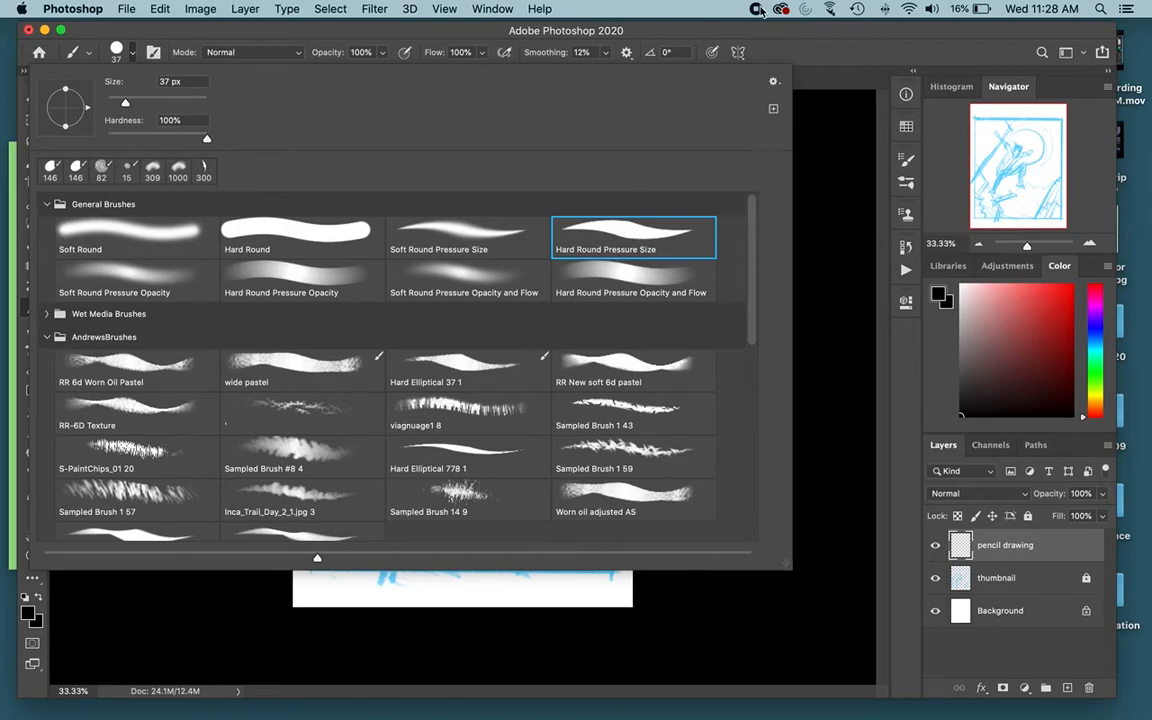
click(685, 30)
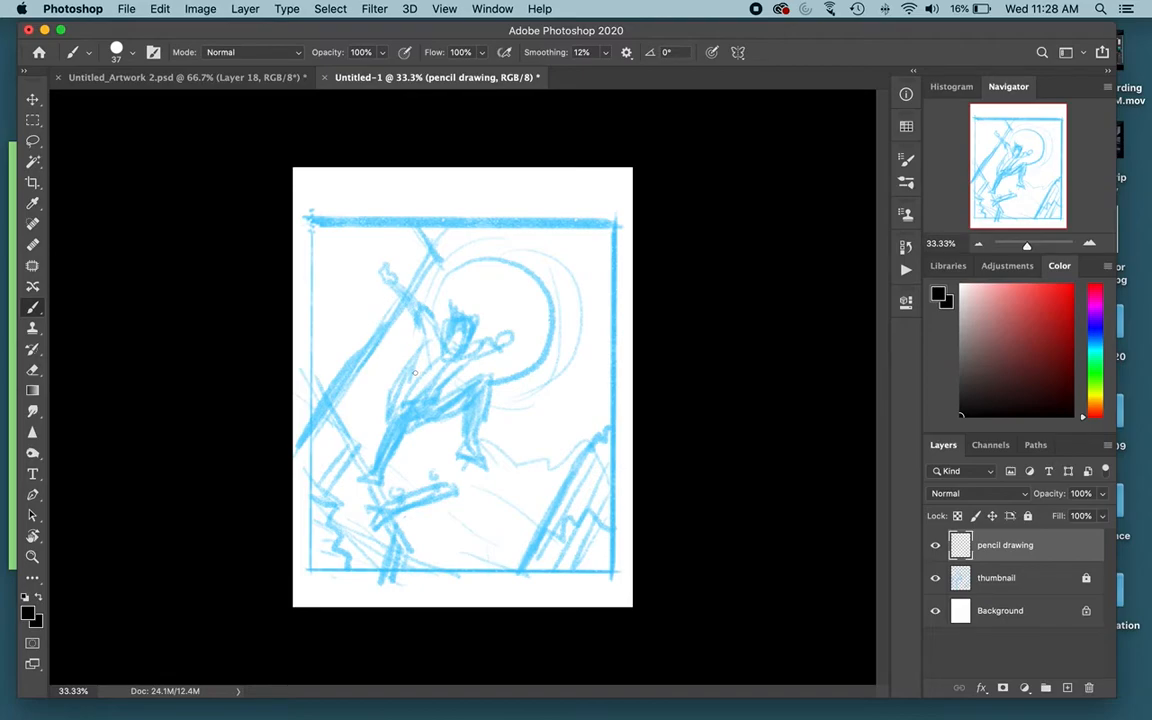
Trace the skater's raised arm, sleeve, collar and face outline in black over the blue sketch on the pencil drawing layer.
key(super+equal)
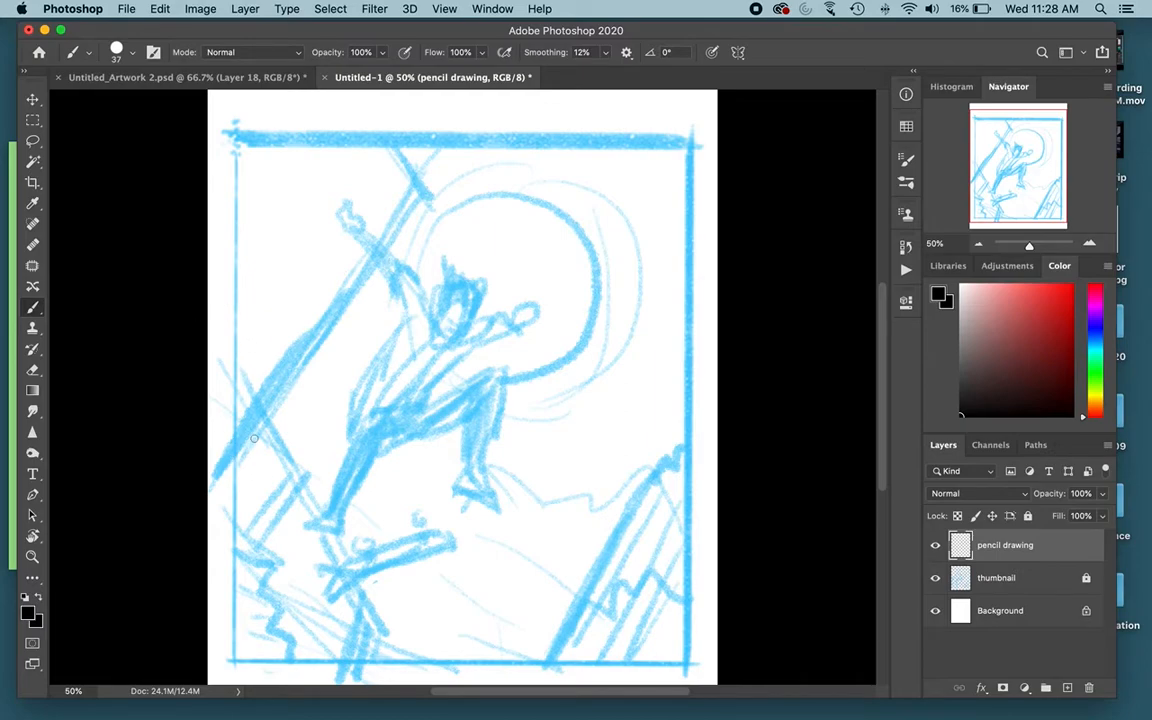
drag(355, 235, 397, 282)
drag(355, 233, 400, 277)
mouse_move(355, 235)
mouse_down()
mouse_move(398, 297)
mouse_move(428, 302)
mouse_move(429, 315)
mouse_up()
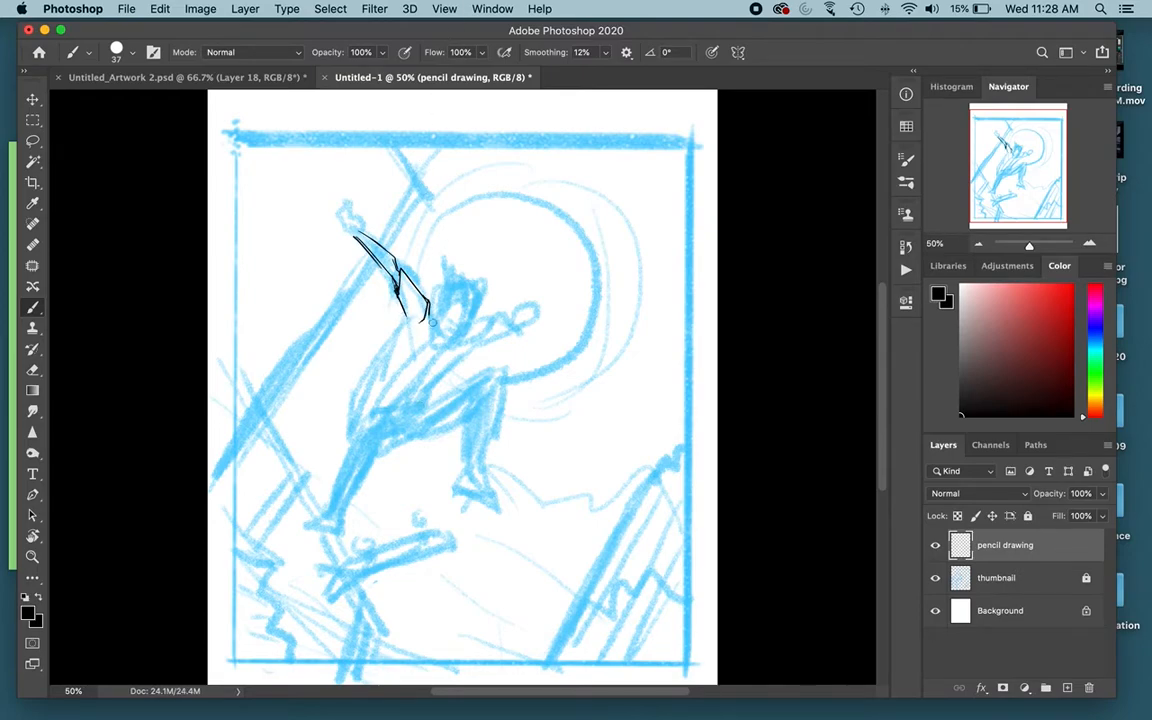
drag(427, 293, 437, 352)
drag(438, 304, 436, 318)
mouse_move(476, 300)
mouse_down()
mouse_move(452, 346)
mouse_move(442, 341)
mouse_up()
drag(396, 296, 410, 330)
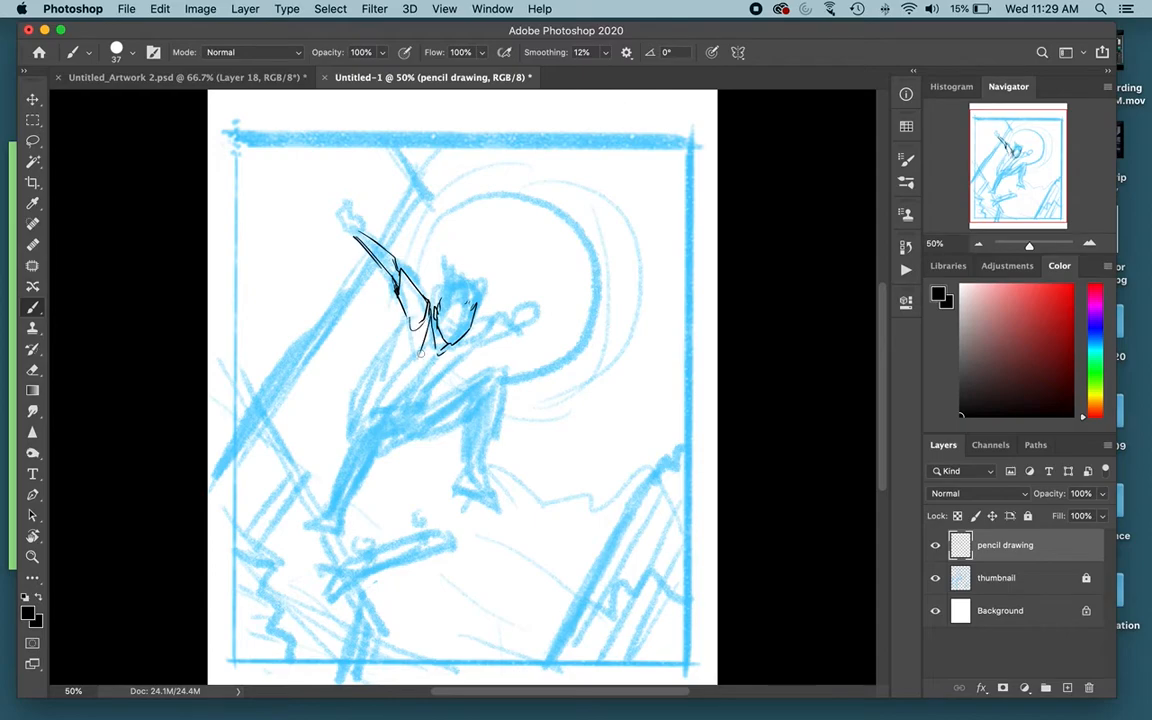
Trace the shirt's torso and hem, the outstretched arm and both fists.
mouse_move(410, 318)
mouse_down()
mouse_move(364, 373)
mouse_move(353, 412)
mouse_move(430, 400)
mouse_up()
mouse_move(443, 350)
mouse_down()
mouse_move(482, 347)
mouse_move(434, 378)
mouse_move(427, 403)
mouse_up()
drag(485, 342, 507, 318)
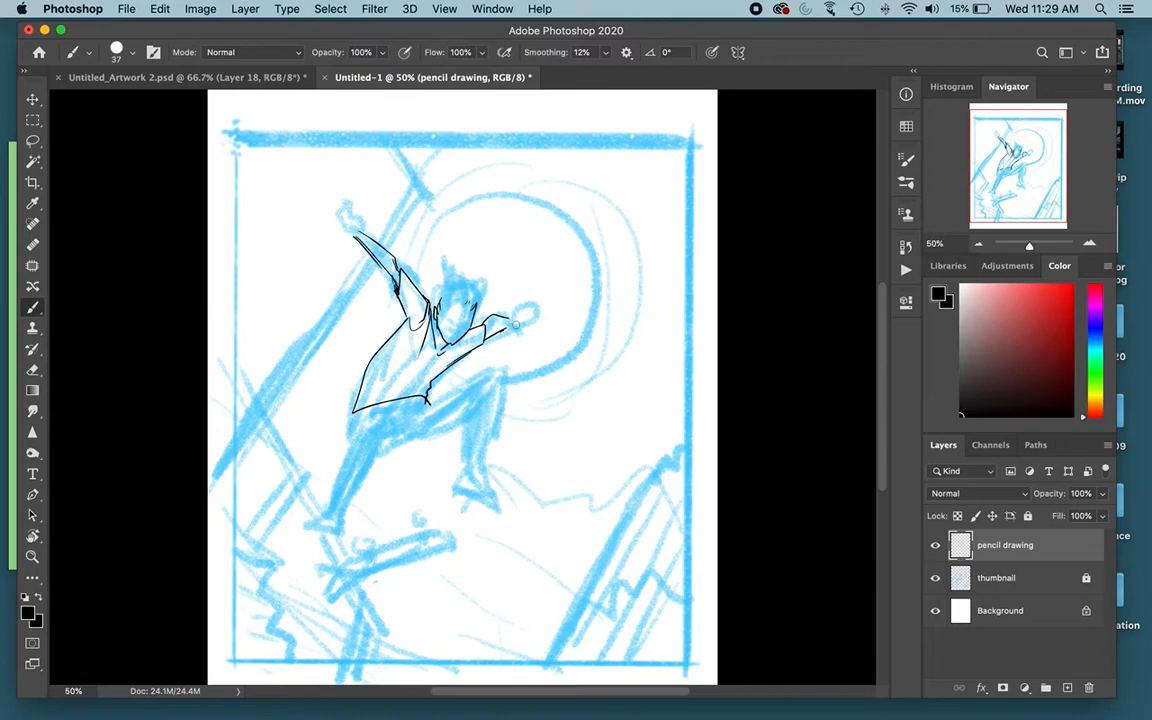
drag(511, 321, 532, 307)
drag(351, 231, 345, 209)
Outline both bent trouser legs from the waist down to the cuffs.
drag(370, 411, 328, 488)
mouse_move(353, 444)
mouse_down()
mouse_move(328, 509)
mouse_move(359, 488)
mouse_move(330, 500)
mouse_up()
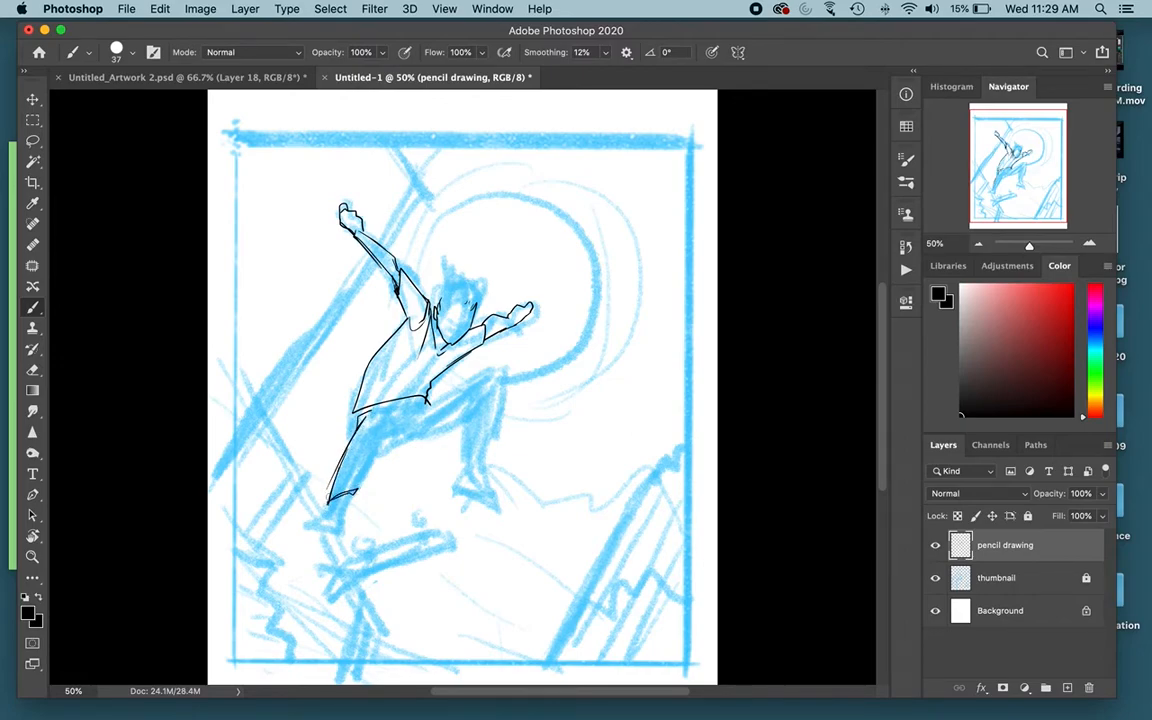
mouse_move(359, 419)
mouse_down()
mouse_move(383, 408)
mouse_move(358, 488)
mouse_up()
mouse_move(382, 414)
mouse_down()
mouse_move(388, 451)
mouse_move(432, 411)
mouse_move(409, 405)
mouse_move(419, 411)
mouse_move(501, 366)
mouse_up()
mouse_move(425, 396)
mouse_down()
mouse_move(506, 366)
mouse_move(495, 424)
mouse_up()
mouse_move(495, 378)
mouse_down()
mouse_move(486, 404)
mouse_move(460, 461)
mouse_move(491, 413)
mouse_move(458, 454)
mouse_up()
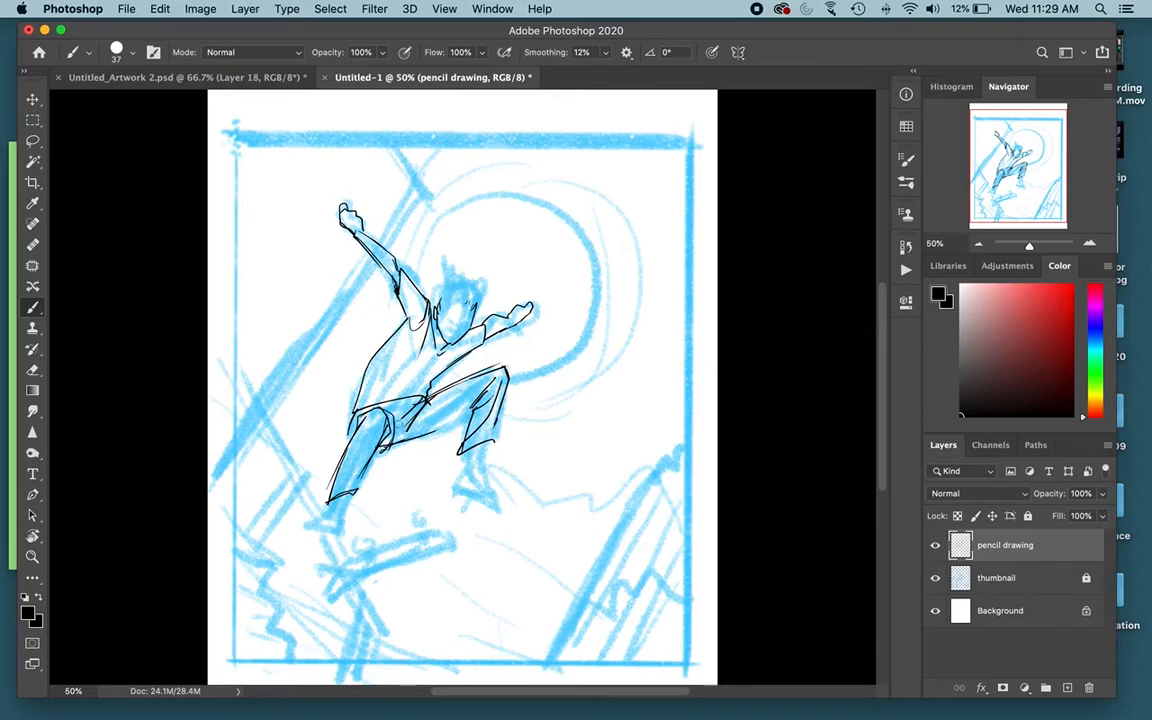
Add fold and cuff lines to the trousers and draw the skater's spiky hair.
drag(414, 408, 408, 423)
drag(486, 446, 480, 464)
mouse_move(480, 280)
mouse_down()
mouse_move(489, 294)
mouse_move(430, 300)
mouse_up()
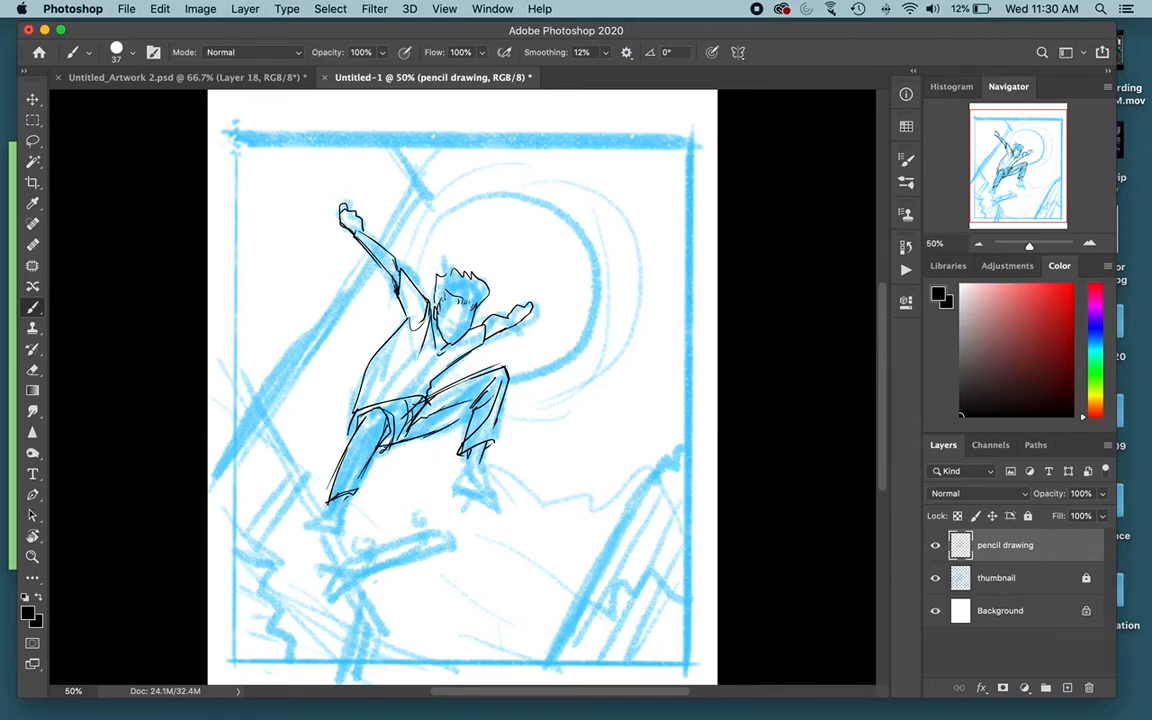
Draw both shoes with their soles and loose flying laces.
mouse_move(327, 512)
mouse_down()
mouse_move(304, 531)
mouse_move(341, 530)
mouse_up()
mouse_move(344, 513)
mouse_down()
mouse_move(341, 531)
mouse_move(306, 531)
mouse_move(323, 512)
mouse_move(316, 487)
mouse_up()
drag(316, 487, 324, 511)
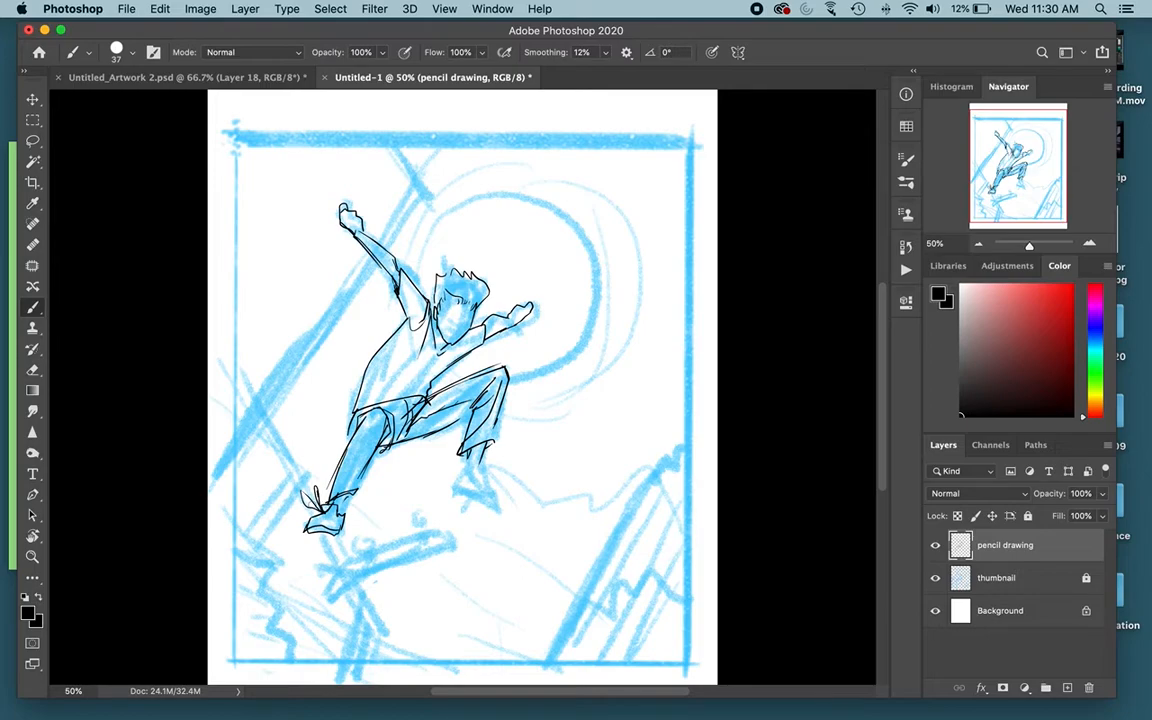
drag(461, 464, 455, 493)
mouse_move(455, 493)
mouse_down()
mouse_move(502, 490)
mouse_move(484, 476)
mouse_move(508, 475)
mouse_move(480, 477)
mouse_move(502, 450)
mouse_move(486, 473)
mouse_up()
mouse_move(486, 473)
mouse_down()
mouse_move(499, 463)
mouse_move(511, 485)
mouse_up()
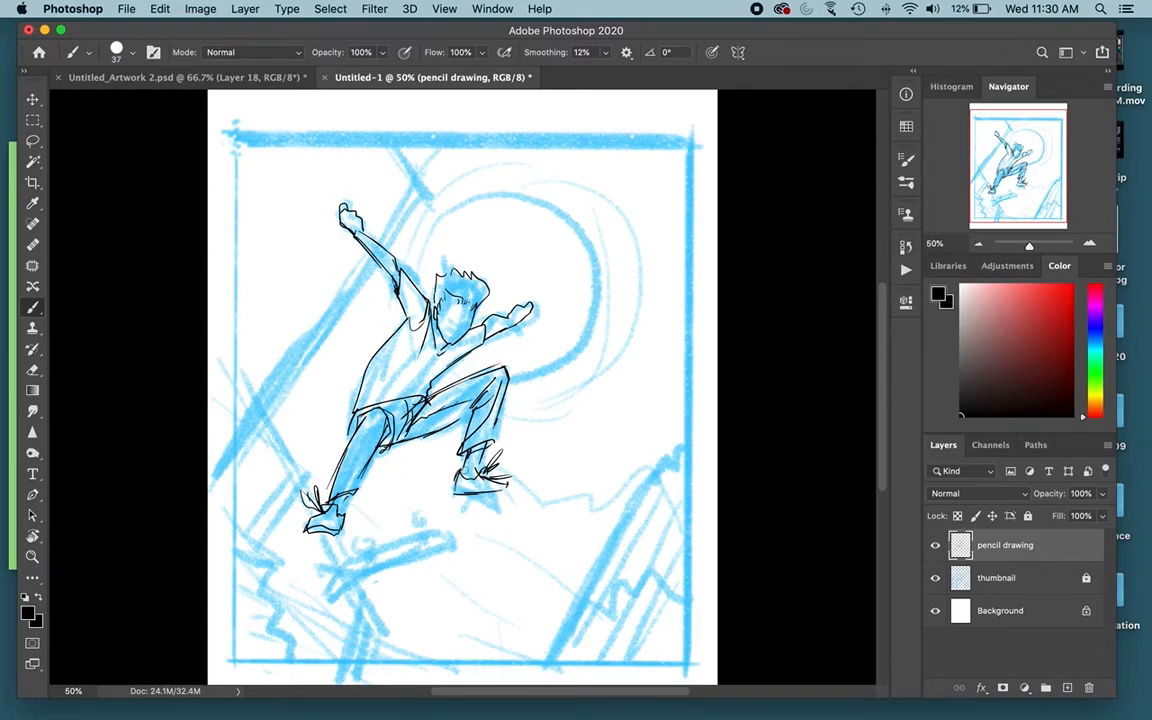
drag(456, 494, 506, 490)
Draw the skateboard beneath the feet, with its wheels, trucks and curved deck.
drag(405, 472, 478, 329)
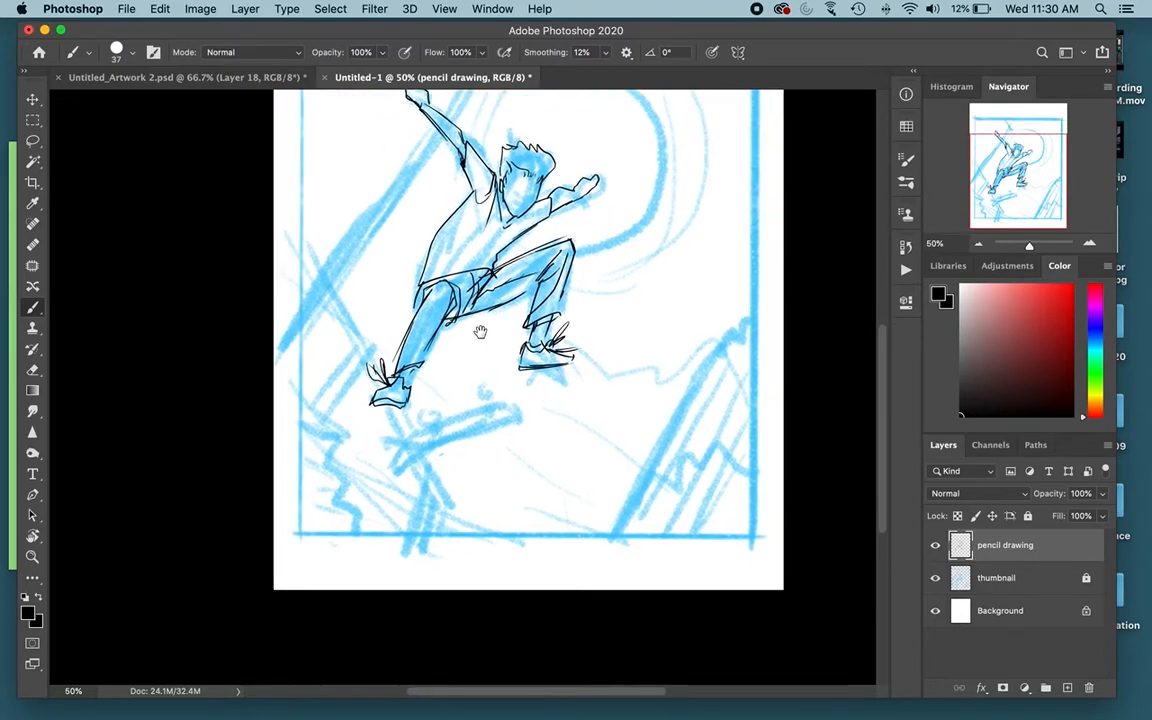
drag(539, 286, 513, 342)
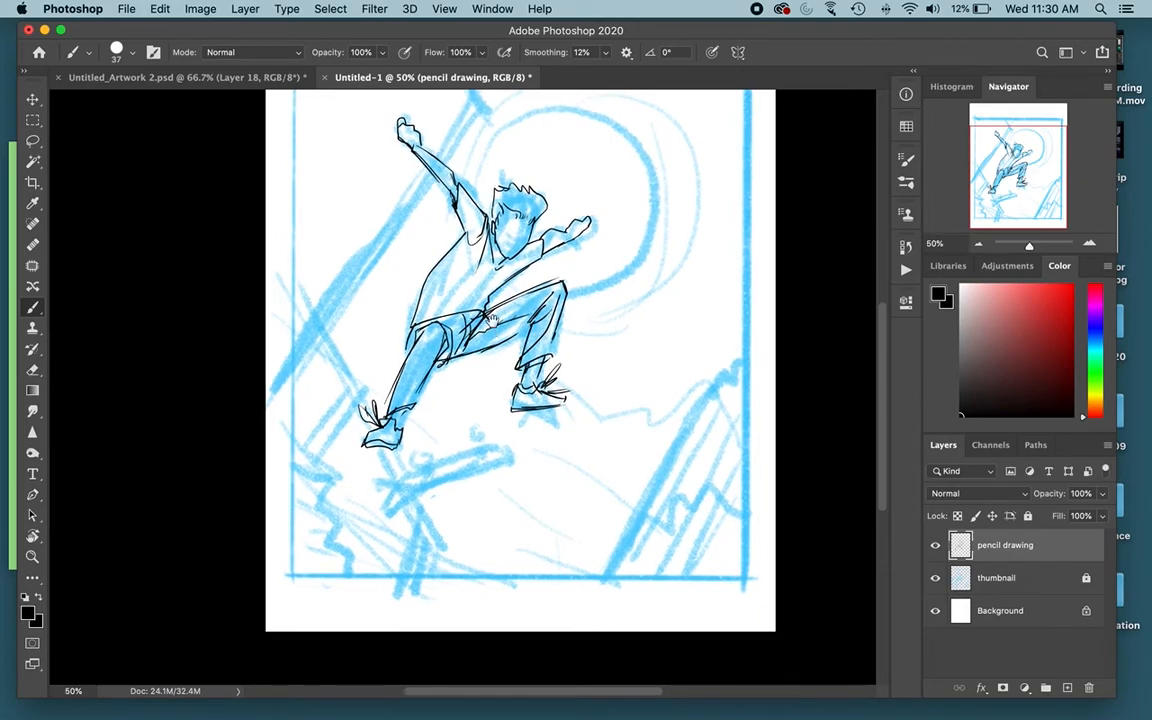
mouse_move(517, 424)
mouse_down()
mouse_move(548, 325)
mouse_move(481, 324)
mouse_move(534, 490)
mouse_move(540, 312)
mouse_move(497, 347)
mouse_move(493, 318)
mouse_up()
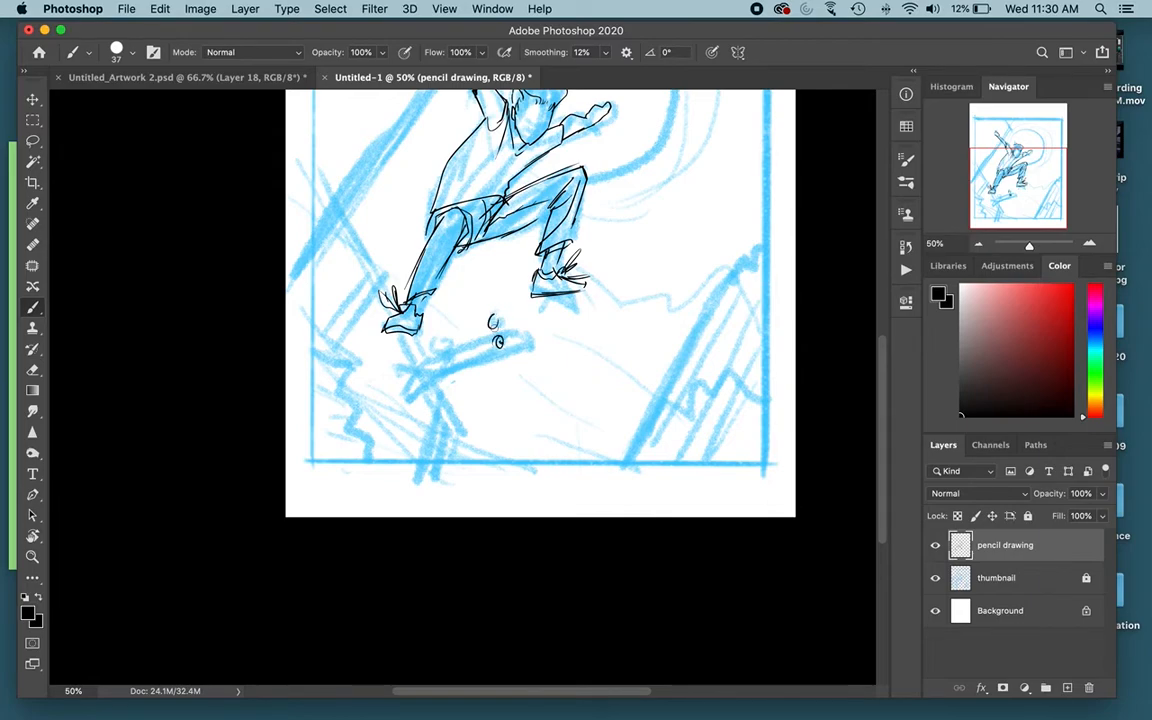
drag(440, 365, 442, 334)
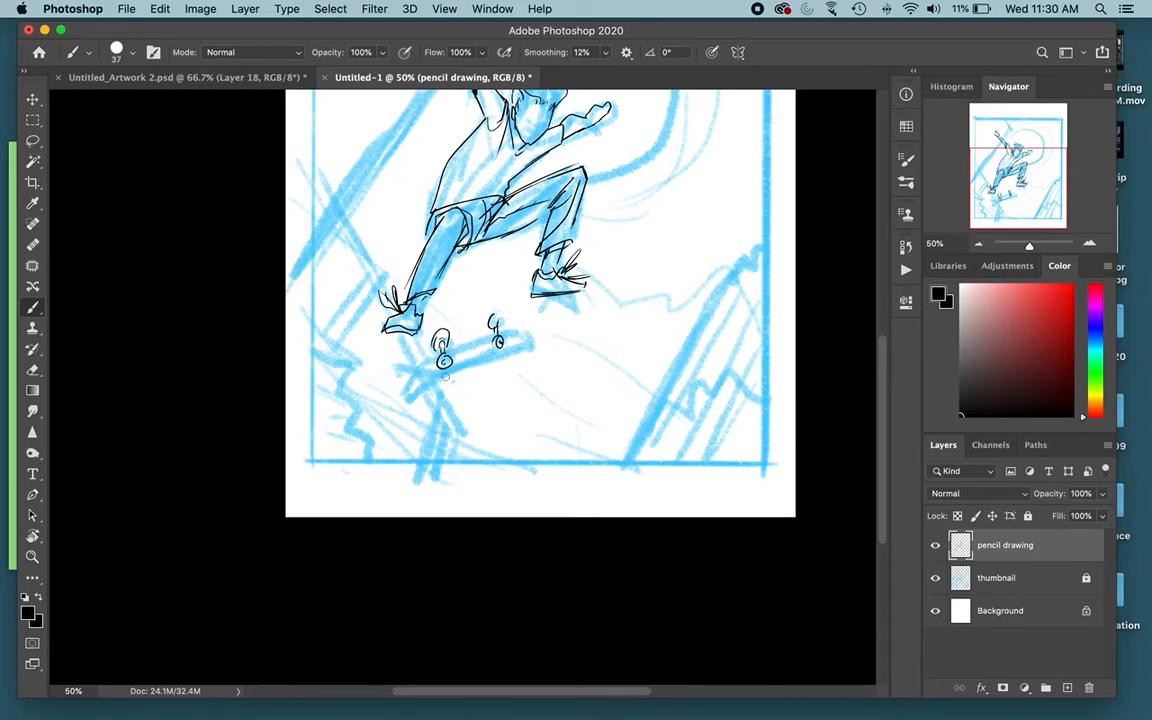
drag(425, 380, 542, 352)
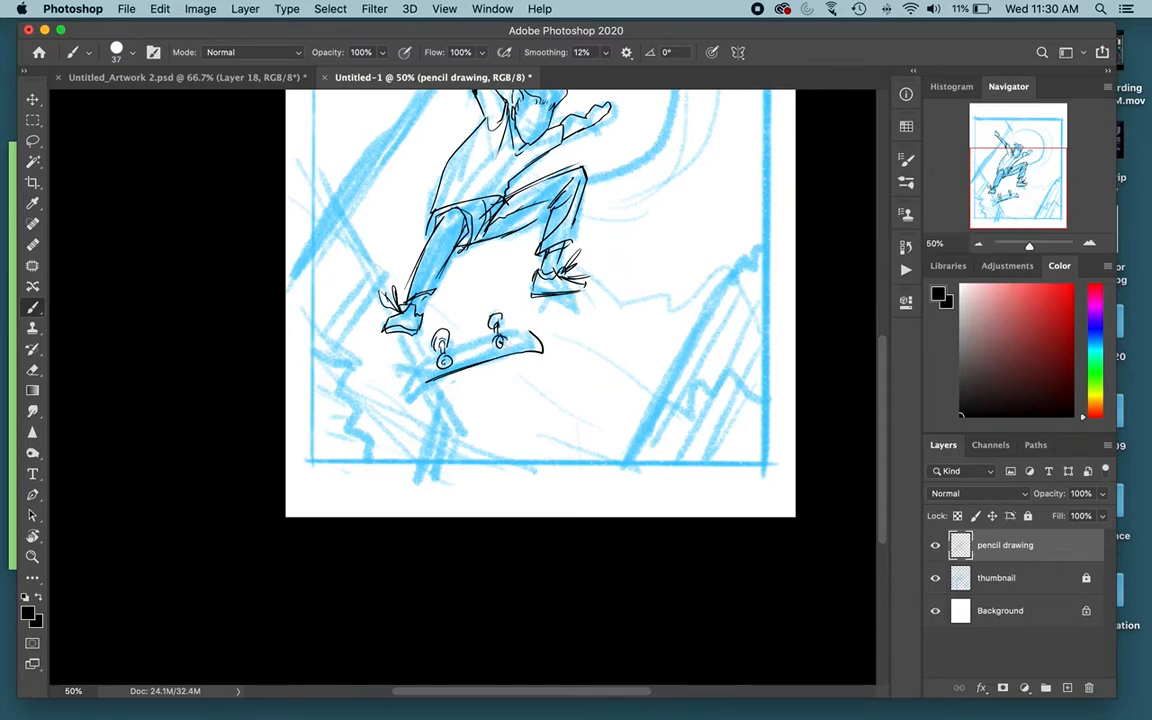
mouse_move(533, 335)
mouse_down()
mouse_move(506, 332)
mouse_move(416, 368)
mouse_move(425, 384)
mouse_up()
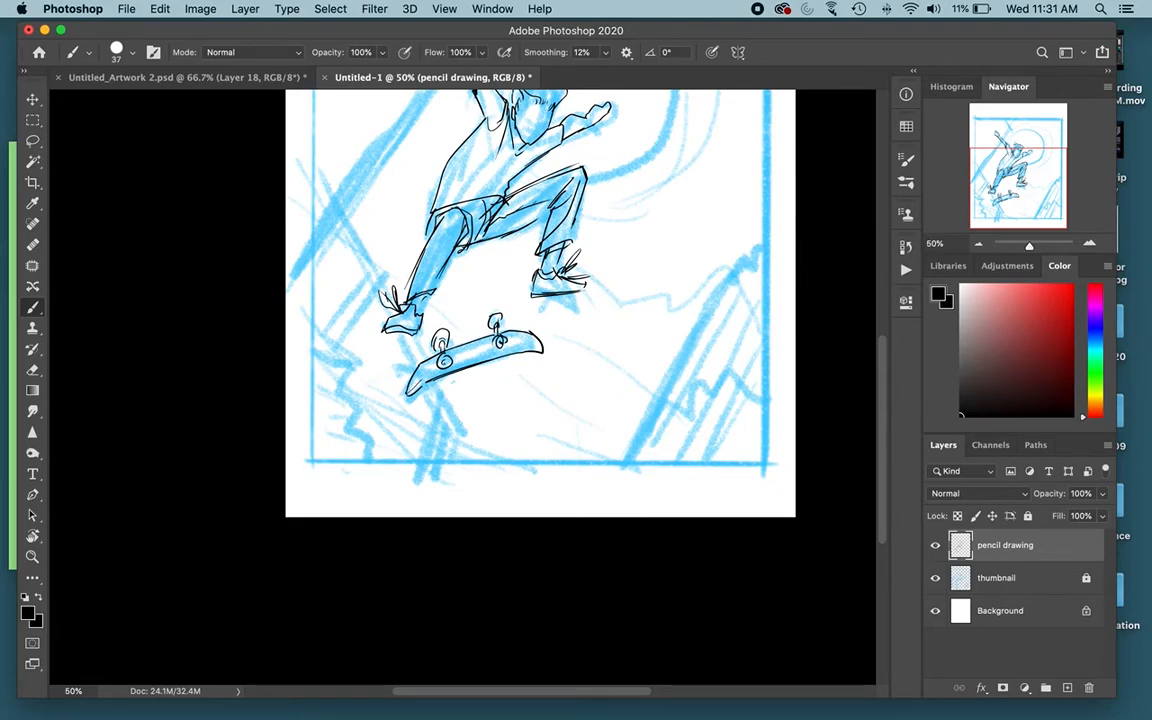
drag(430, 379, 543, 351)
Draw the eyes, nose and smile on the face and add a curved contour line inside the shirt.
mouse_move(574, 281)
mouse_down()
mouse_move(597, 365)
mouse_move(592, 427)
mouse_up()
key(super+equal)
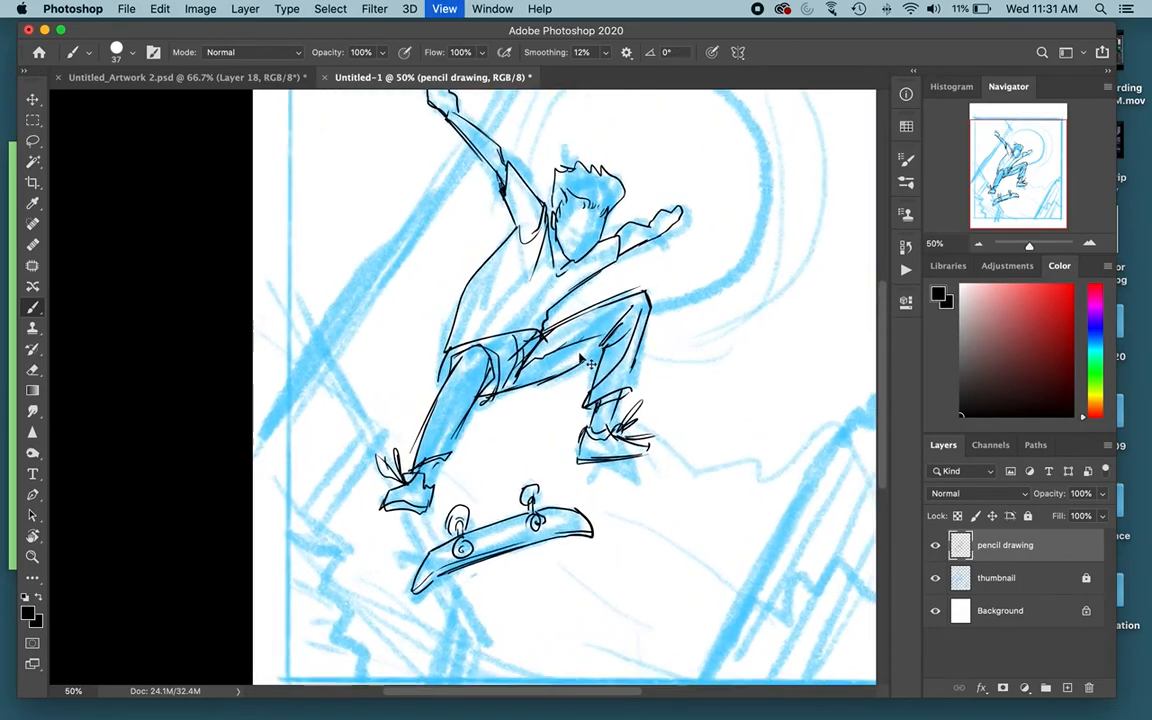
drag(576, 214, 591, 219)
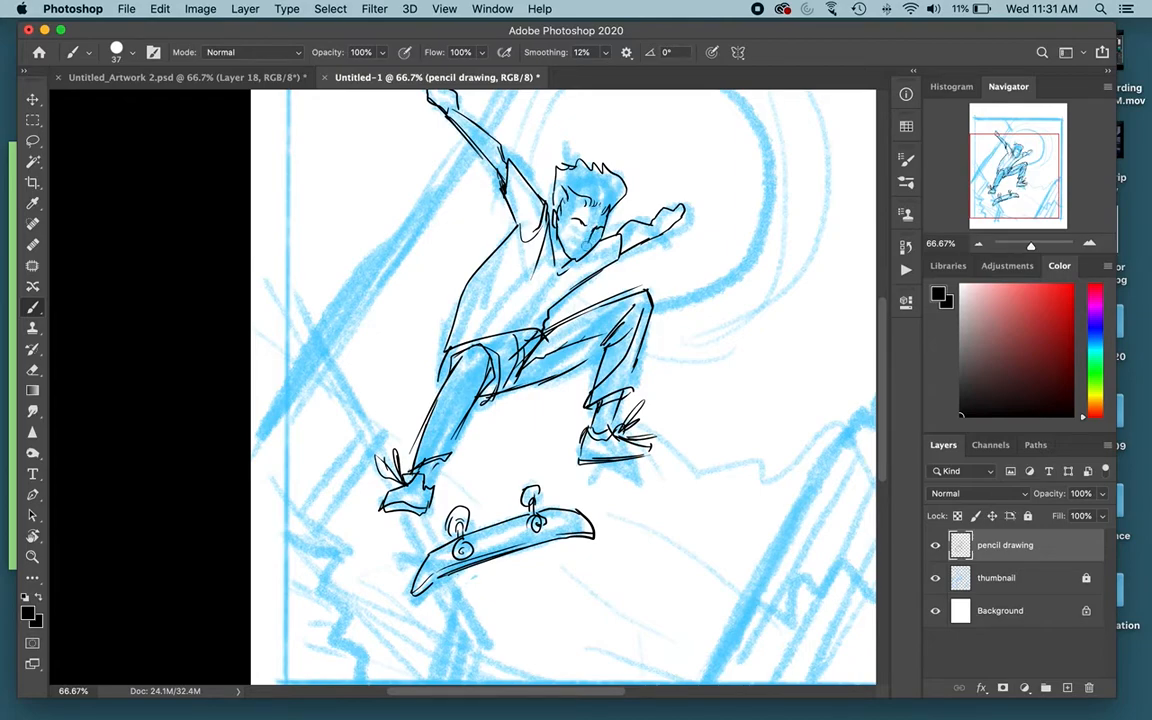
drag(567, 236, 586, 232)
key(cmd+z)
key(super+equal)
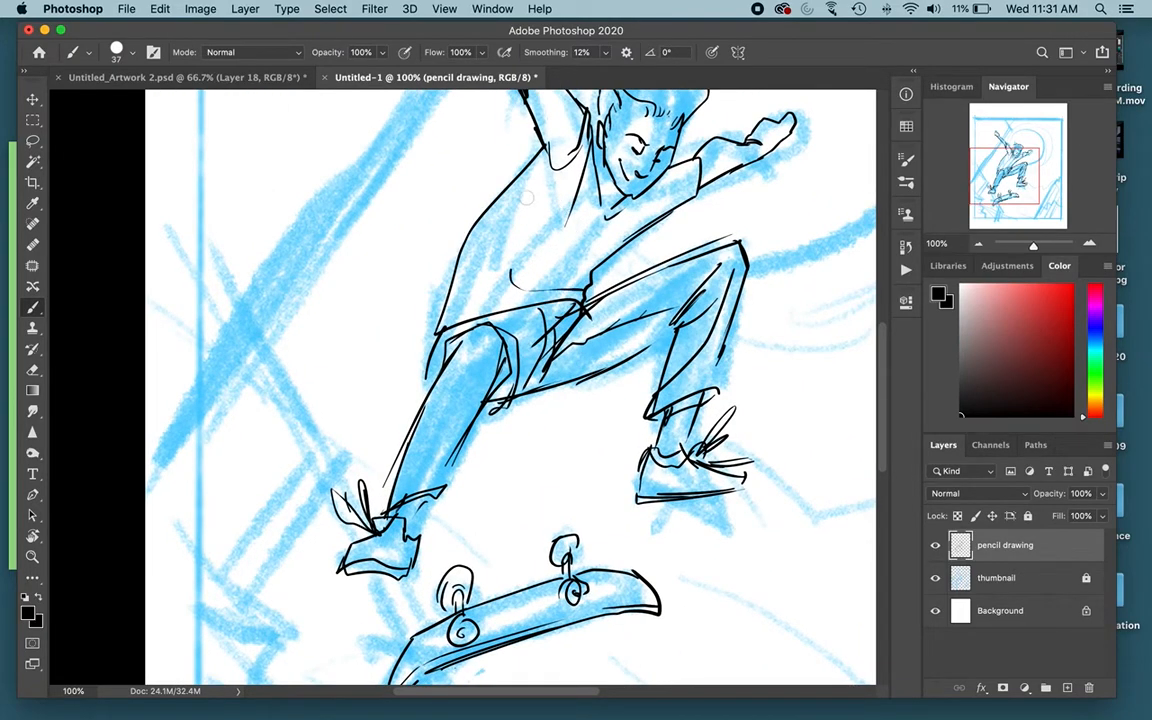
drag(549, 168, 530, 291)
key(super+minus)
key(super+minus)
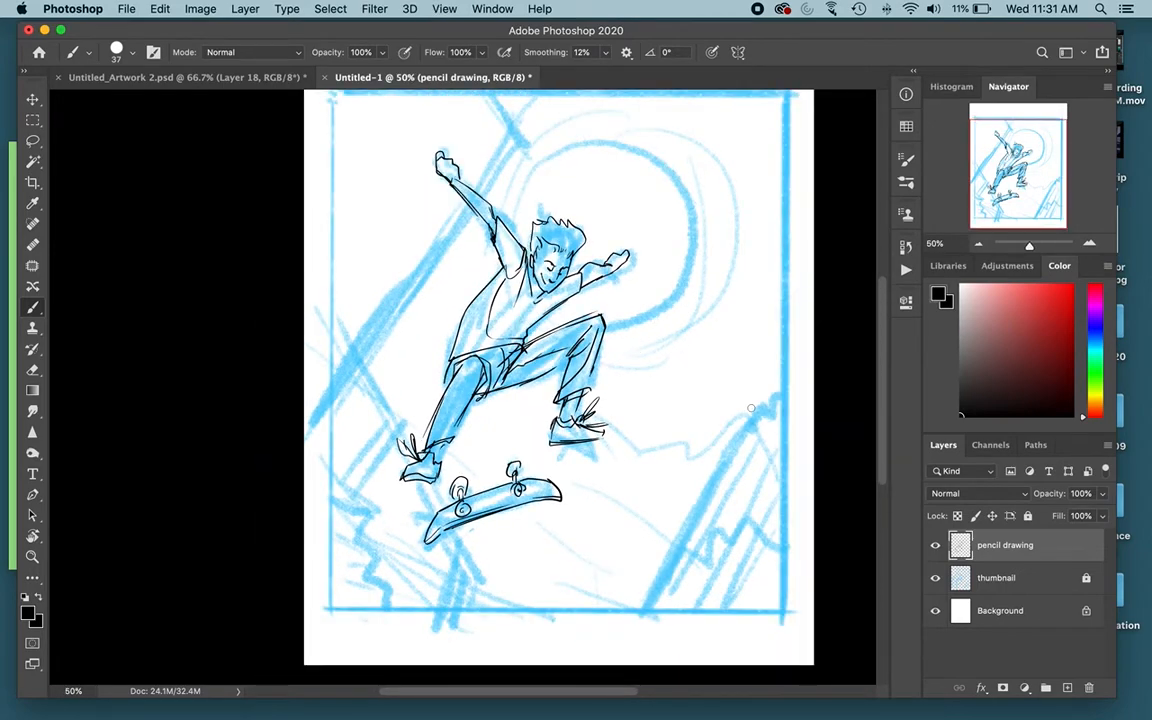
Draw two straight brush lines, one along the right mountain's slanted edge and one along the long diagonal behind the skater.
drag(742, 425, 690, 530)
drag(641, 617, 641, 616)
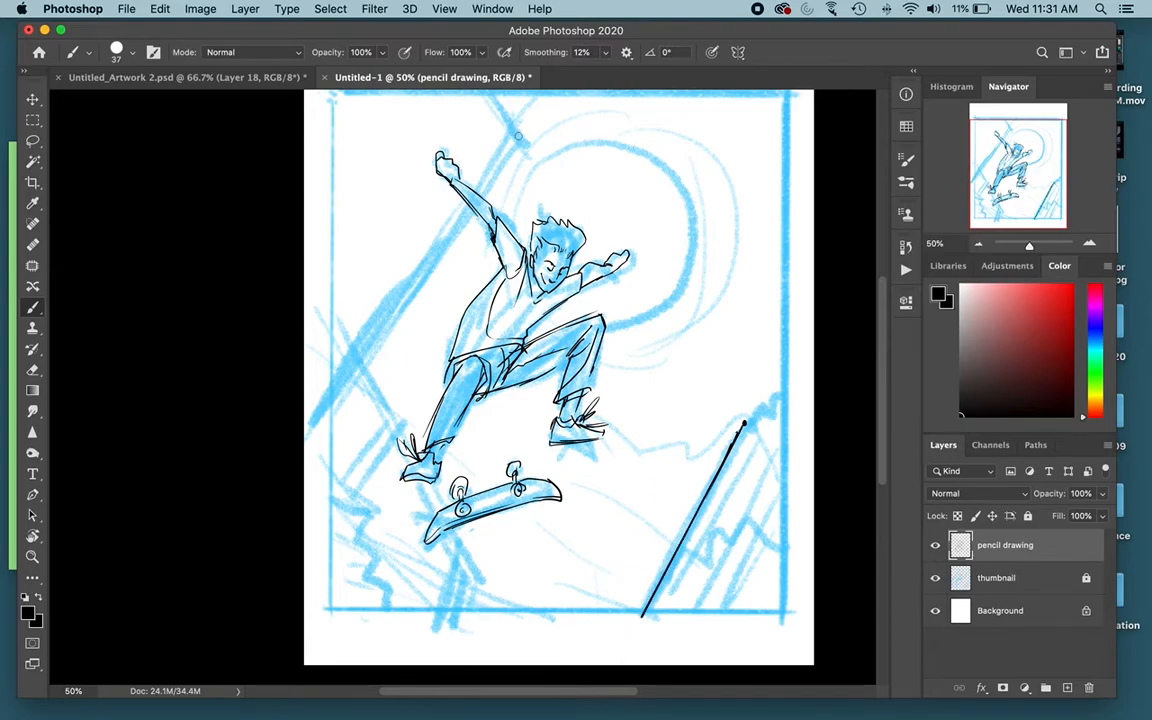
shift+click(316, 423)
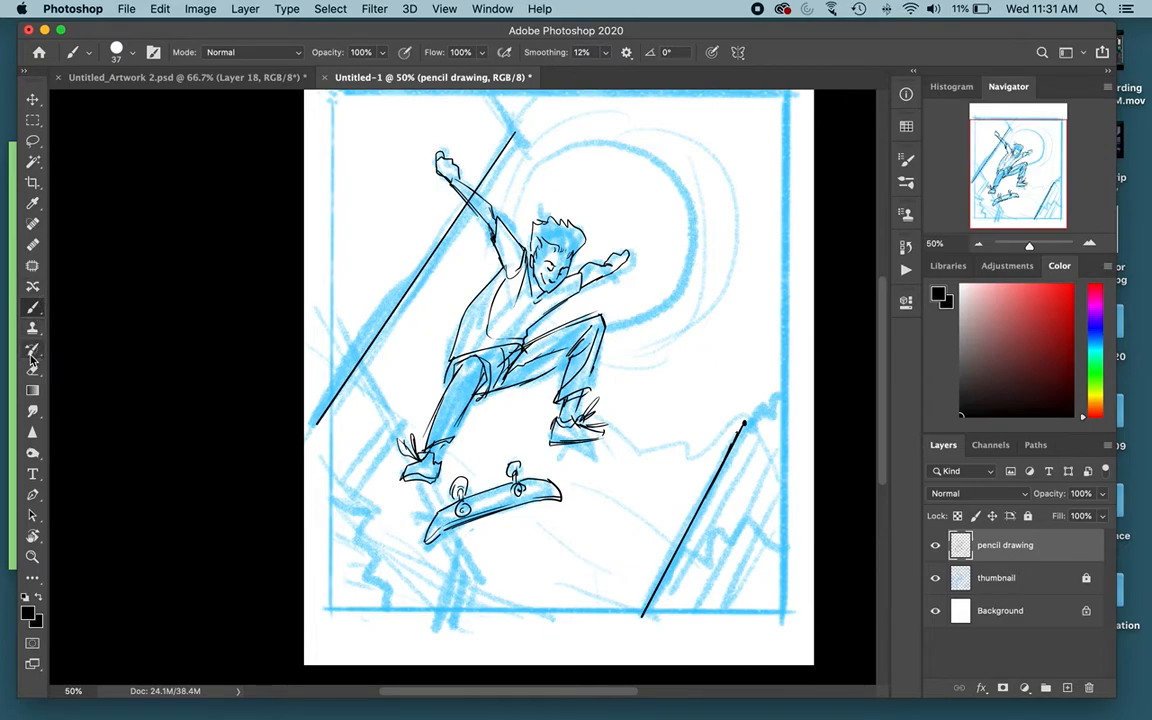
Switch to the Line tool and test it with two parallel diagonal strokes left of the skater, undoing both.
key(u)
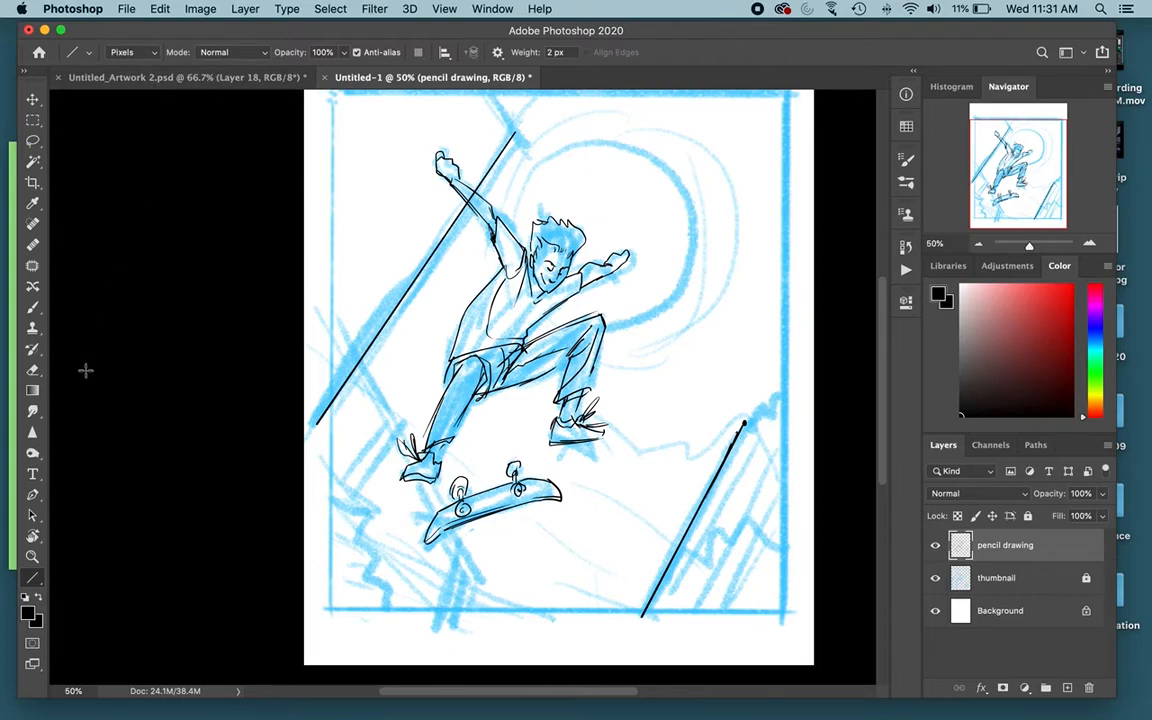
drag(320, 287, 373, 192)
drag(320, 222, 373, 131)
key(super+z)
key(super+z)
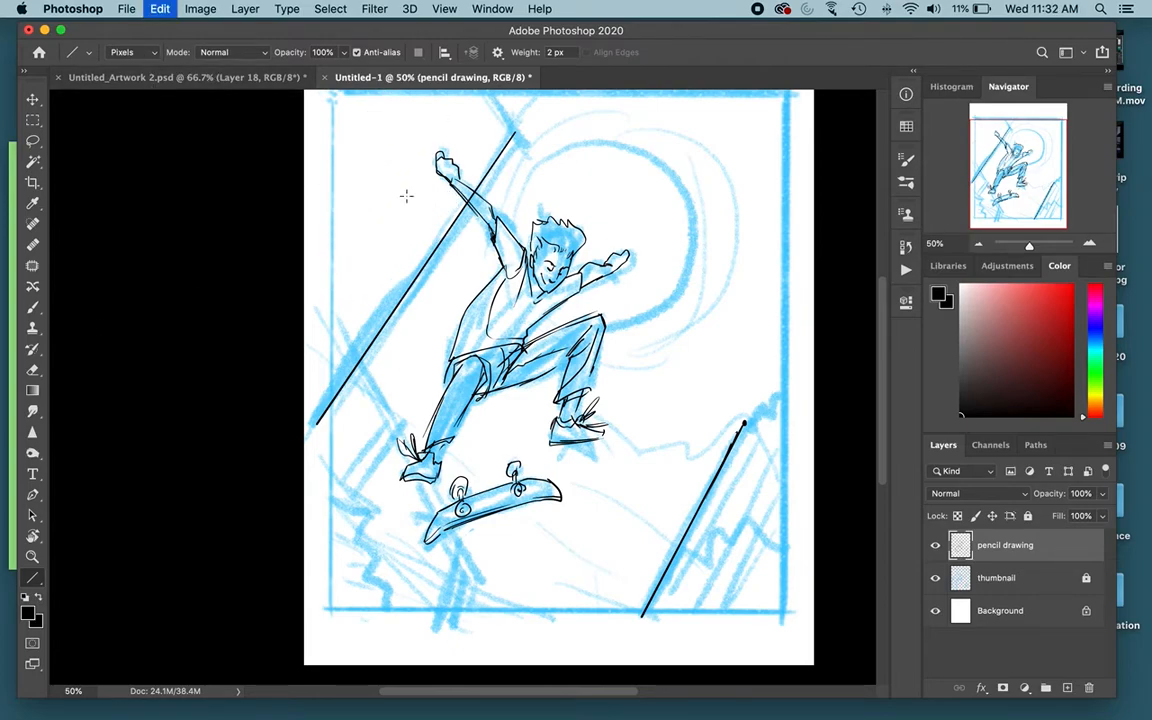
Set the Line tool to Pixels with a 6 px weight and draw two diagonal lines meeting at the long diagonal's upper end.
click(124, 51)
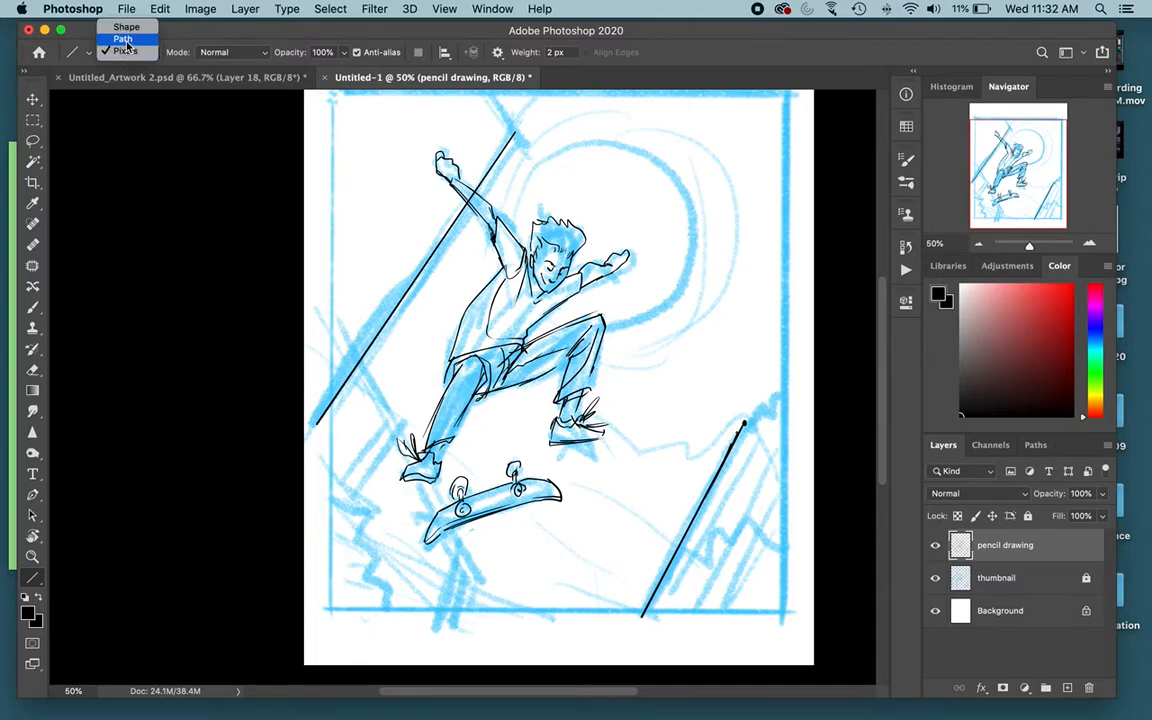
click(128, 51)
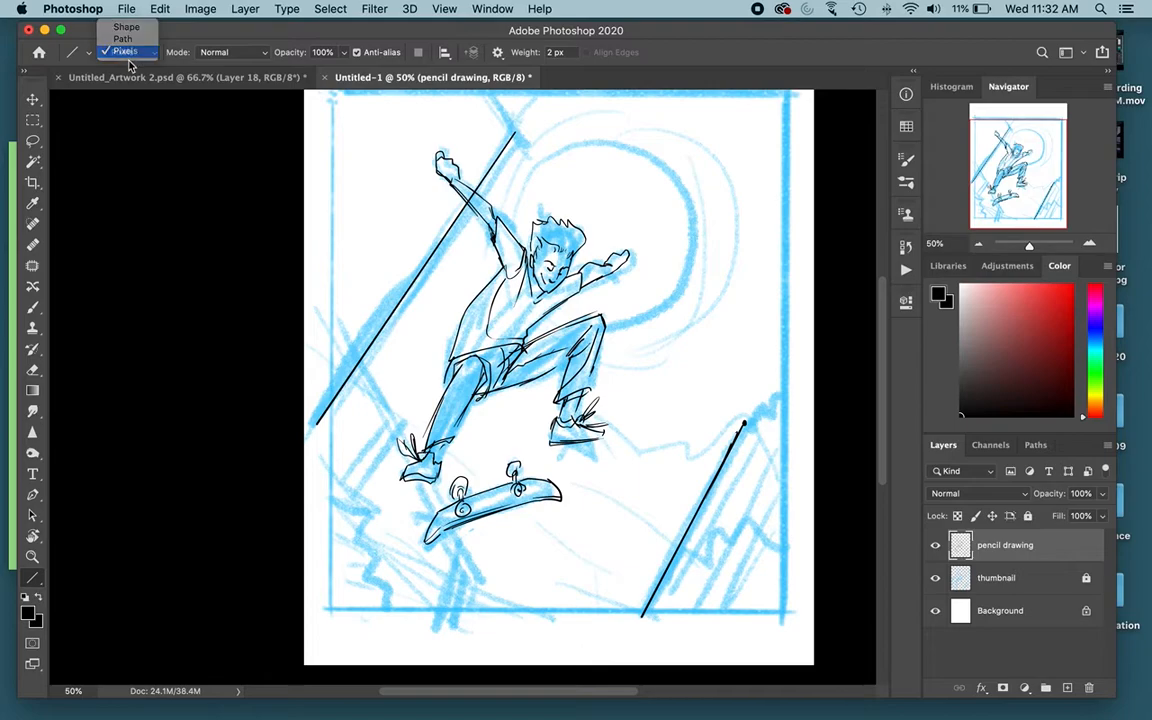
click(549, 52)
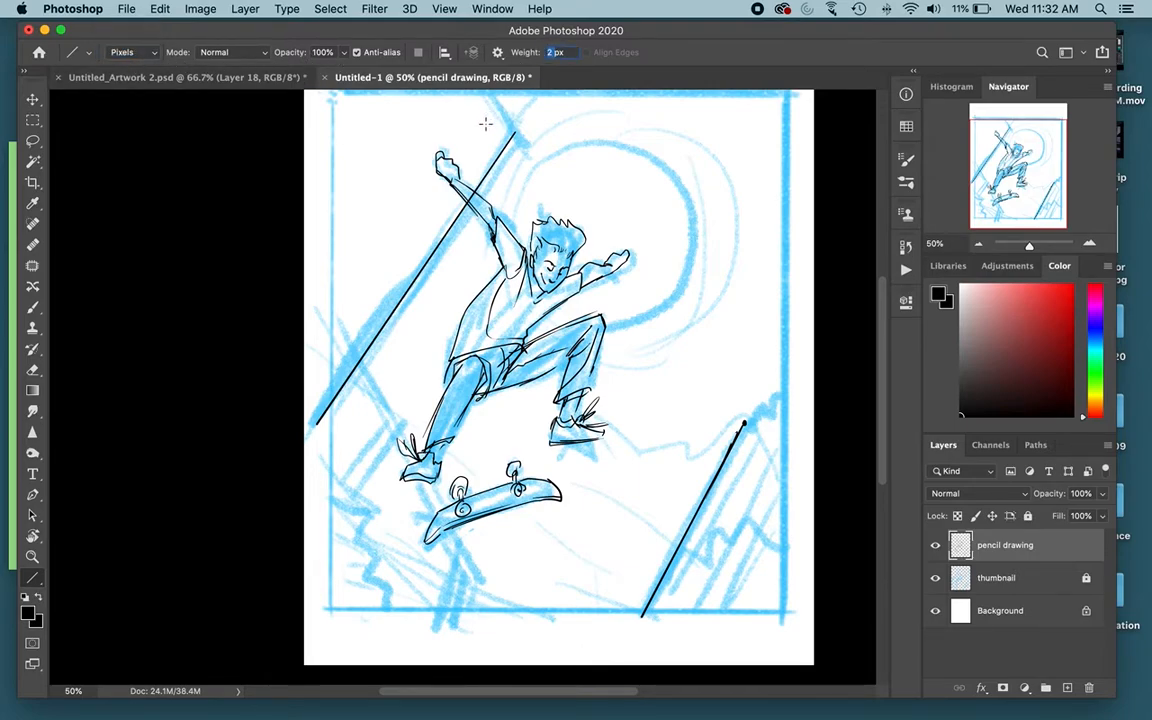
text(6)
mouse_move(387, 130)
mouse_down()
mouse_move(321, 288)
mouse_move(332, 269)
mouse_up()
key(super+z)
key(super+z)
drag(436, 223, 537, 186)
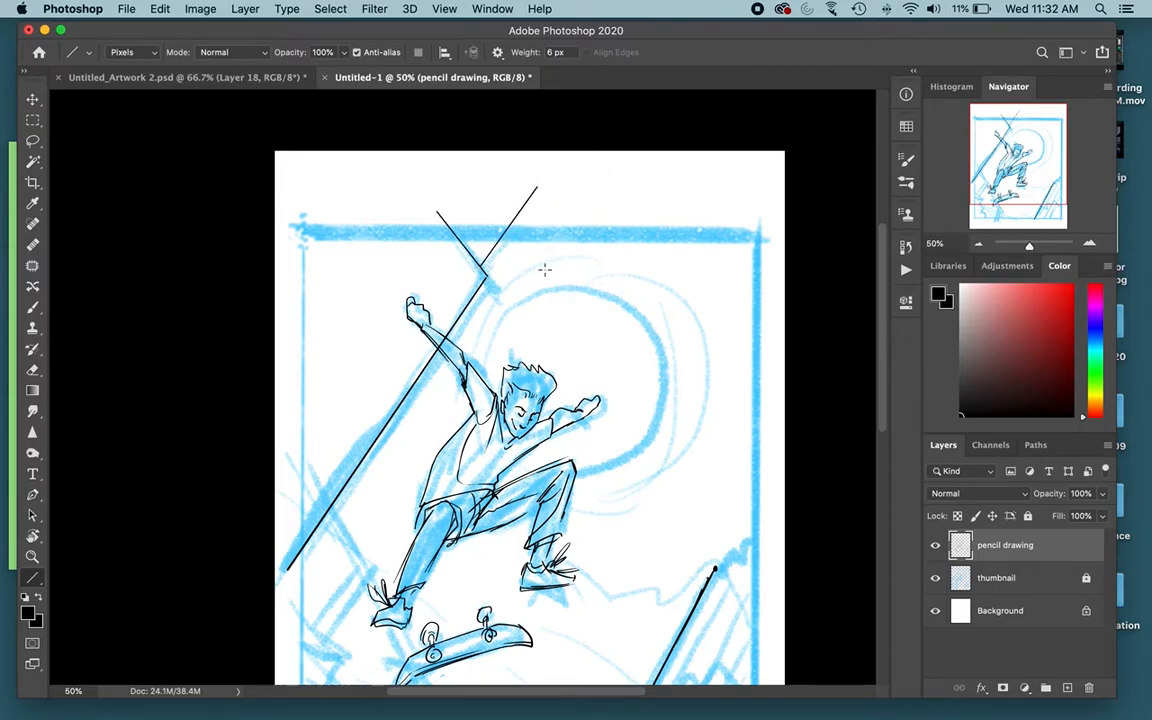
Switch back to the Brush tool and draw the jagged ridge from the top of the right mountain's slanted edge.
drag(642, 389, 638, 226)
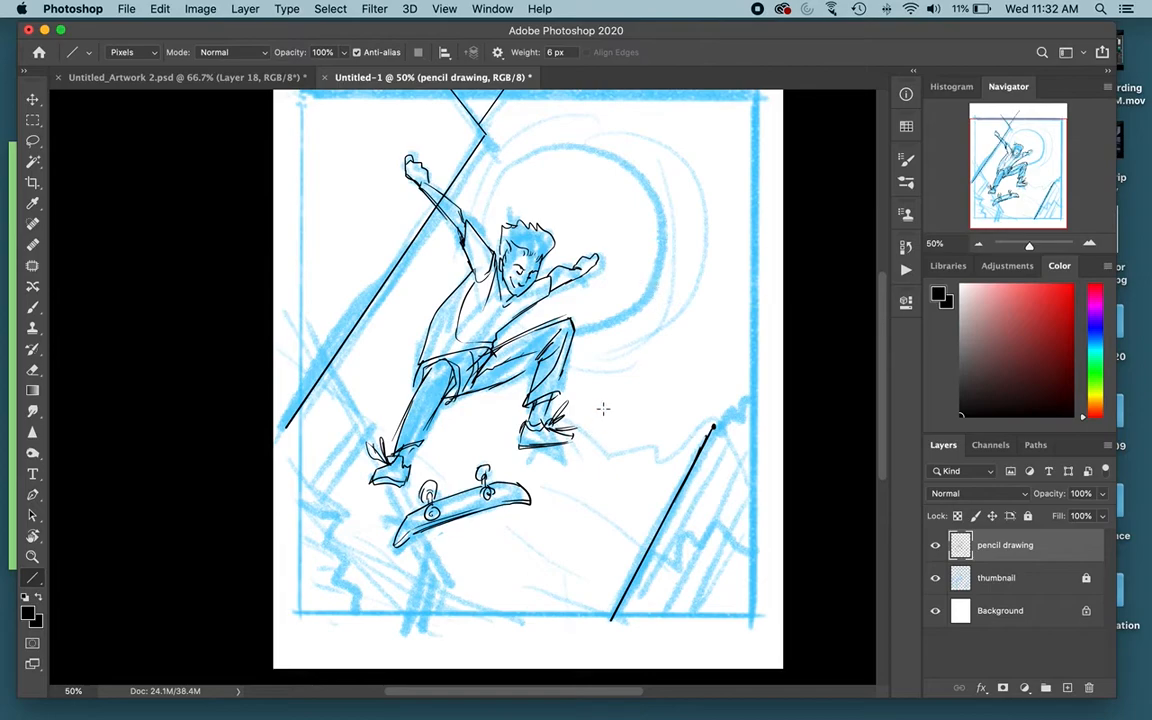
key(e)
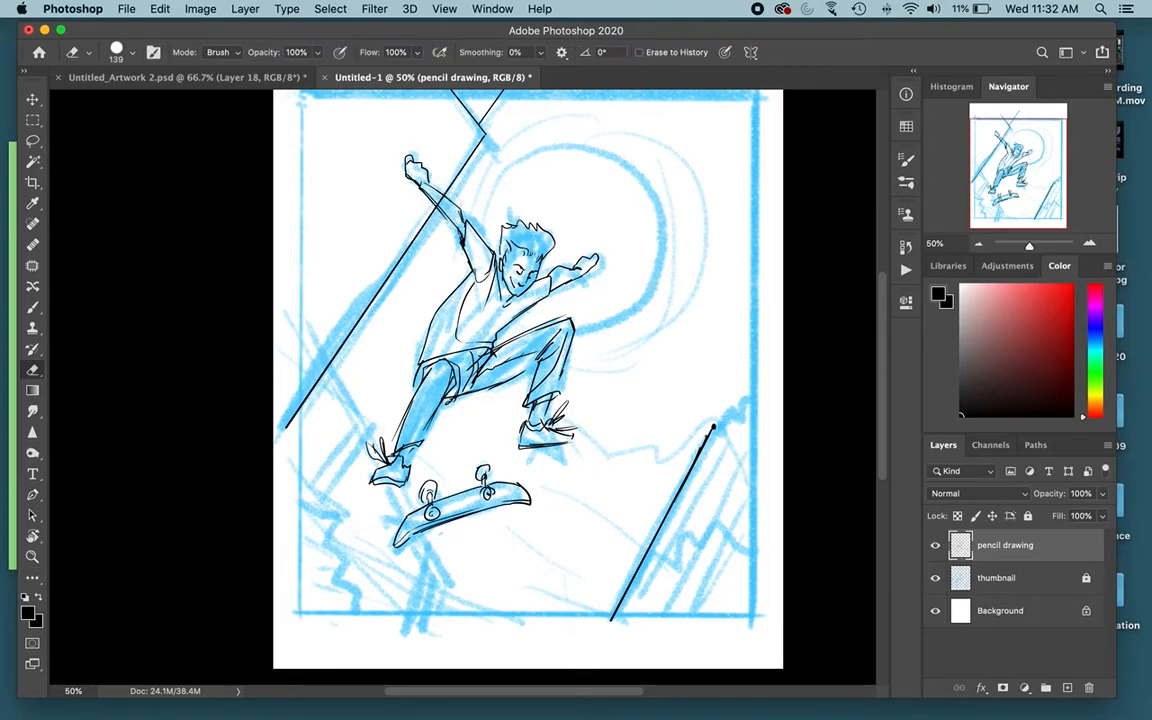
drag(455, 236, 453, 236)
key(b)
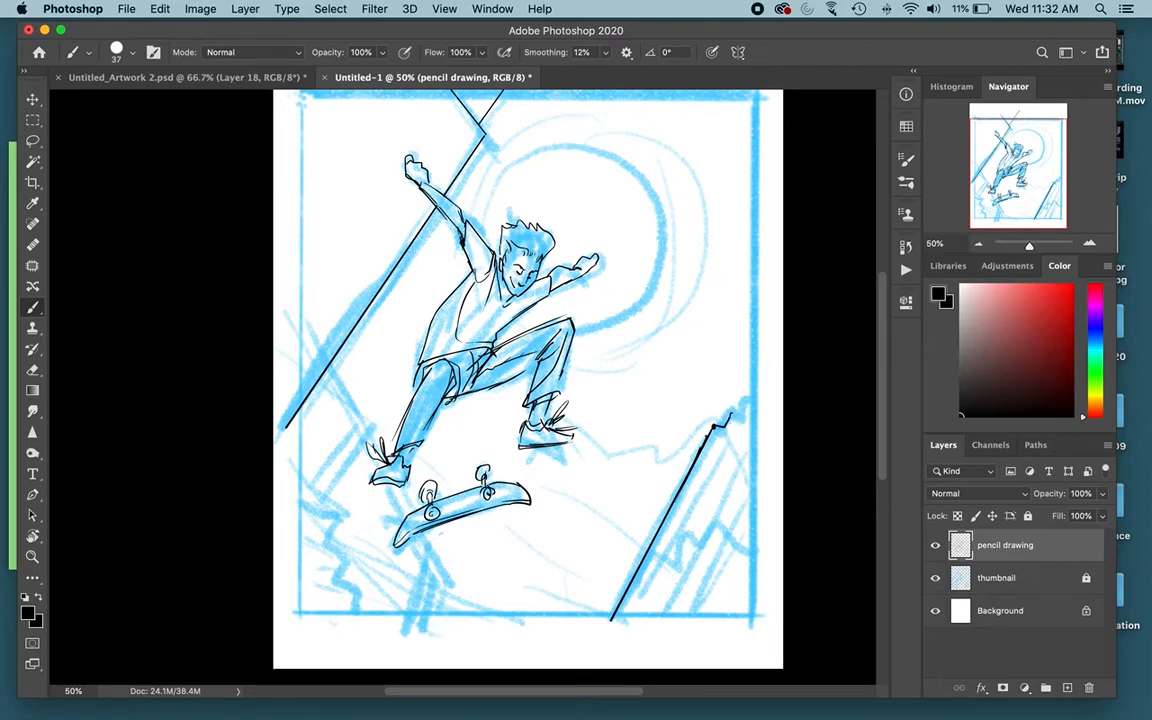
scroll(405, 170, up, 5)
scroll(405, 170, right, 2)
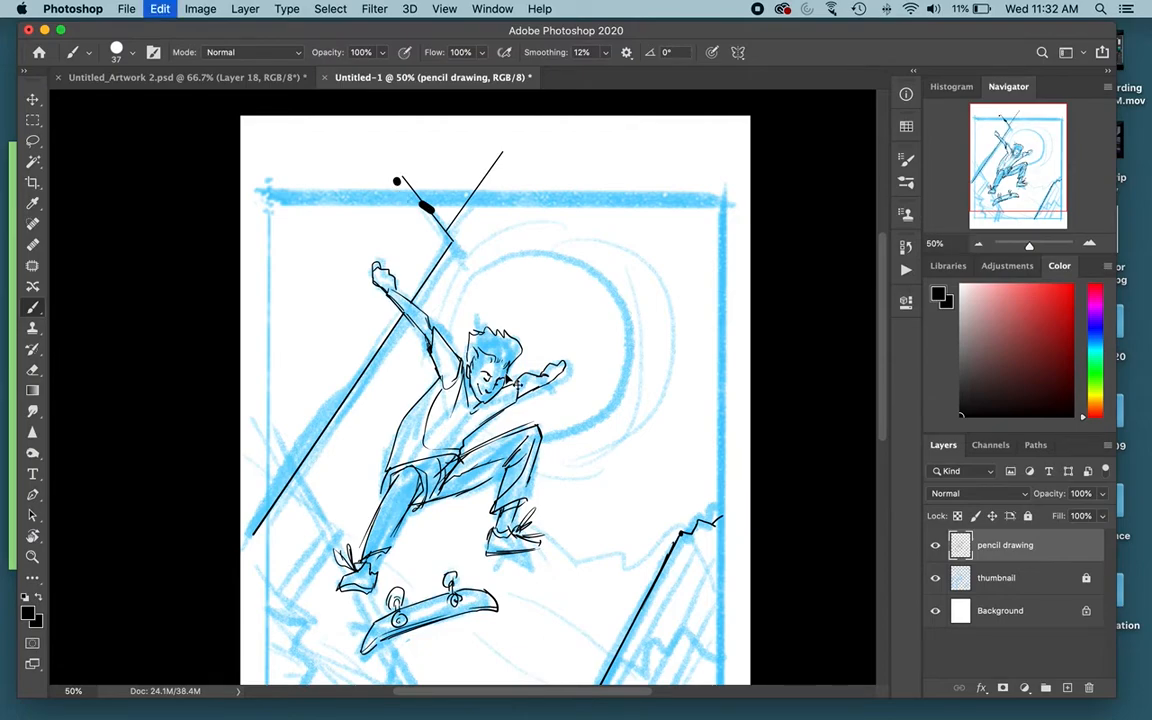
Test the brush with two freehand strokes on the open area around the sun, undoing both.
drag(521, 210, 540, 277)
key(super+z)
drag(568, 165, 571, 252)
key(super+z)
Reselect the Hard Round Pressure Size brush and test it with two more strokes, undoing both.
click(137, 52)
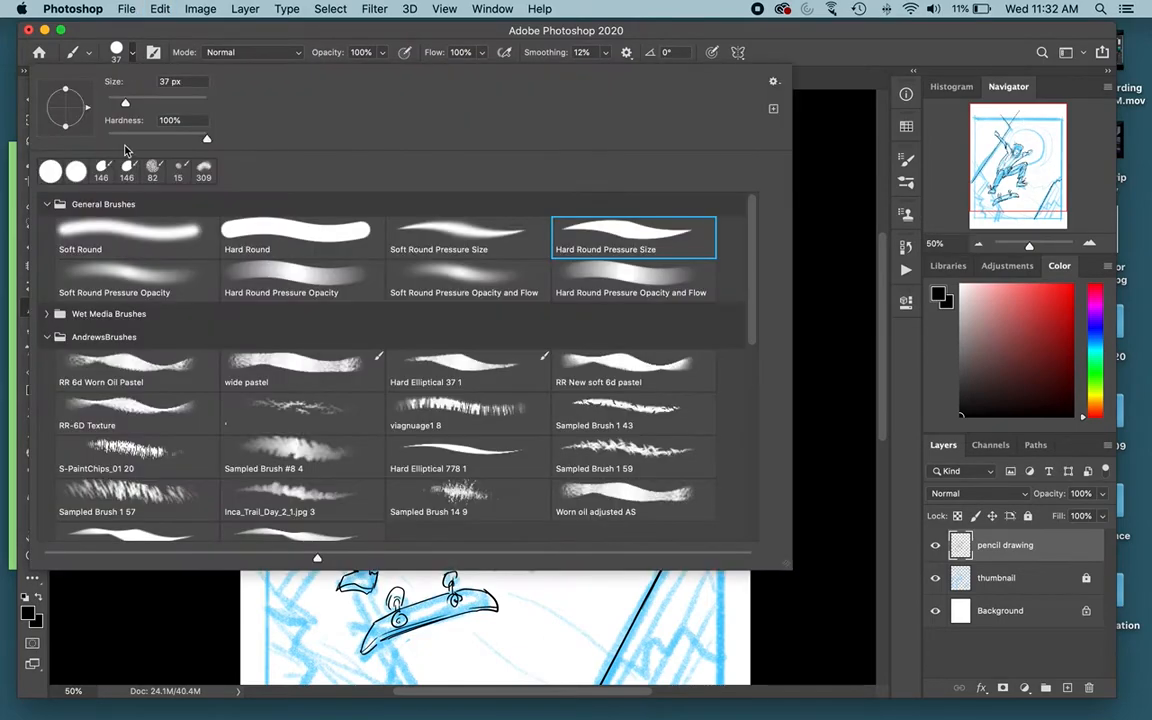
click(440, 205)
click(666, 225)
click(845, 162)
drag(645, 170, 640, 248)
drag(605, 202, 630, 281)
key(super+z)
key(super+z)
Add parallel strokes along the building's short top edge and trace the diagonal handrail with its posts below the skater.
mouse_move(399, 180)
mouse_down()
mouse_move(447, 238)
mouse_move(442, 217)
mouse_up()
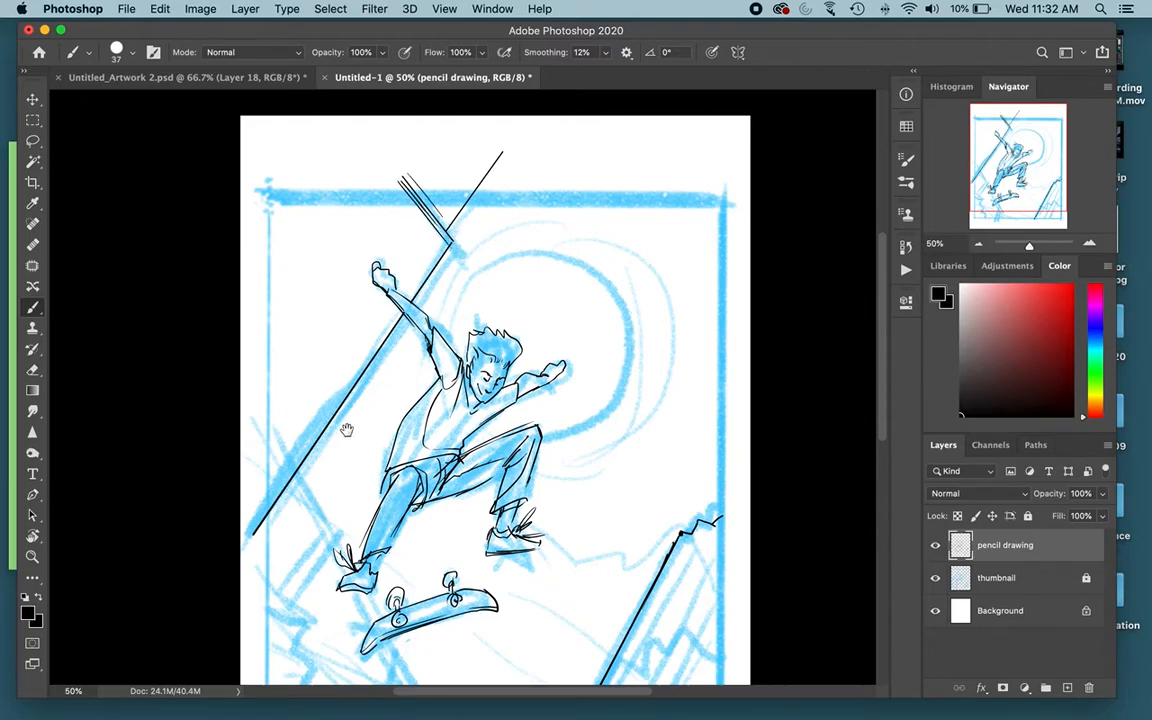
drag(347, 429, 398, 303)
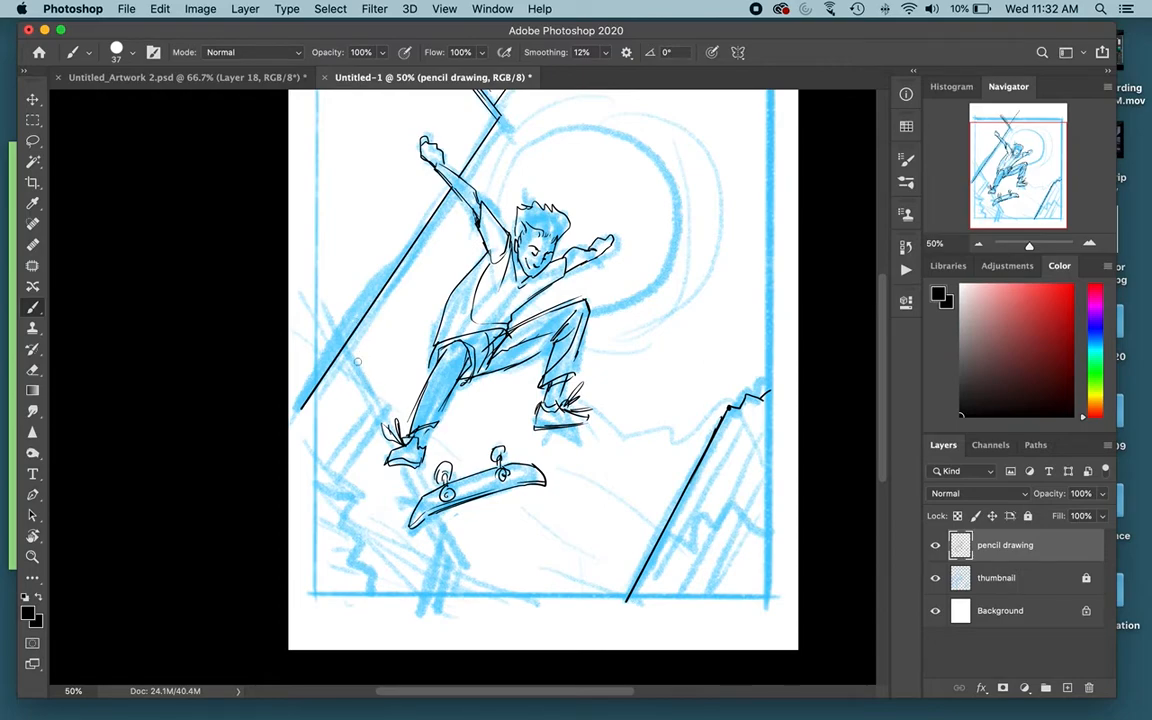
drag(336, 346, 386, 442)
drag(440, 517, 457, 545)
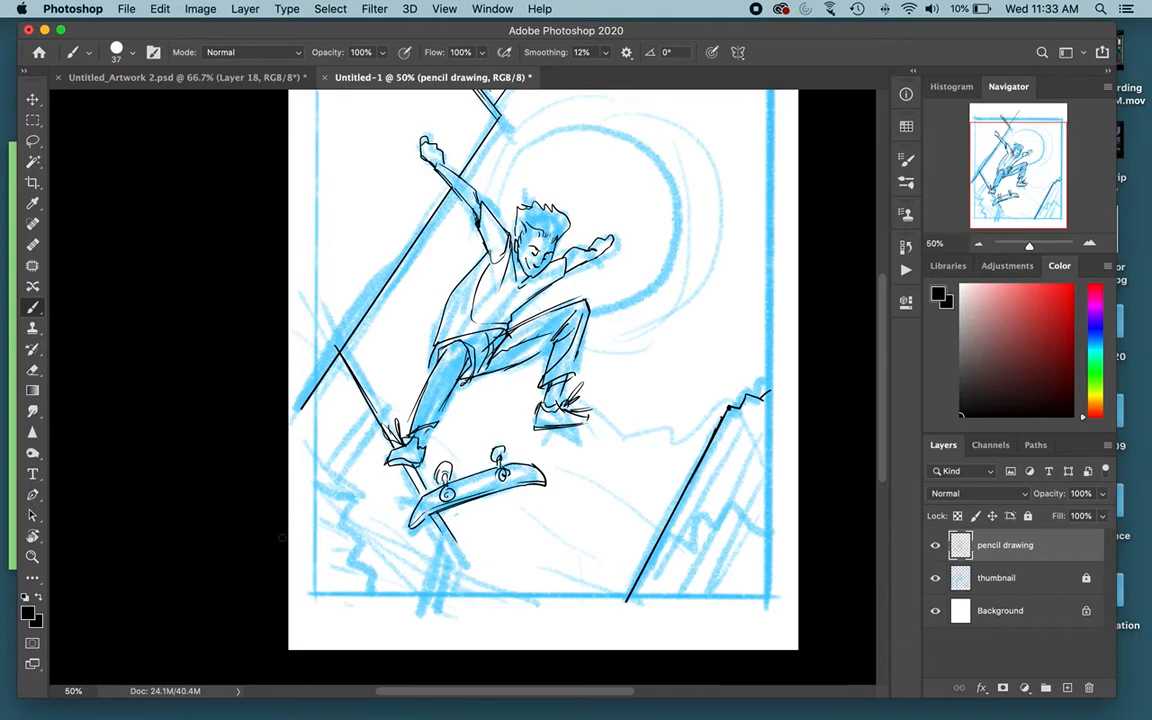
drag(441, 528, 438, 604)
mouse_move(333, 342)
mouse_down()
mouse_move(291, 268)
mouse_move(340, 331)
mouse_move(425, 500)
mouse_move(332, 458)
mouse_move(376, 435)
mouse_move(373, 421)
mouse_move(338, 467)
mouse_up()
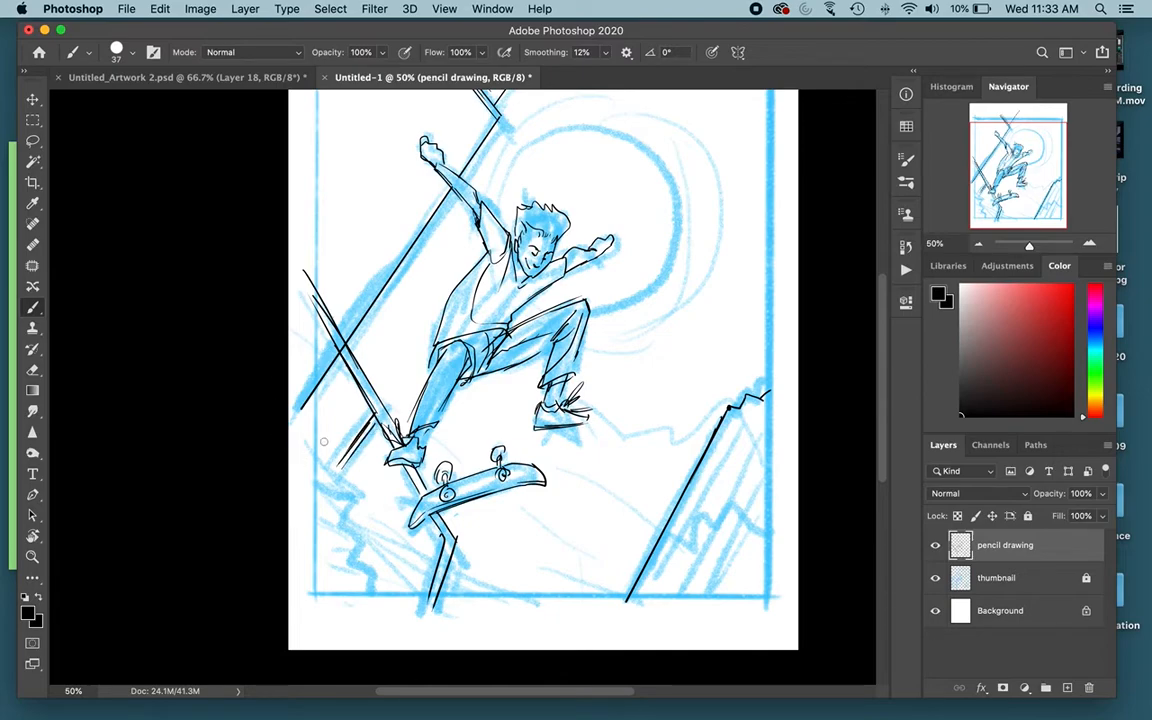
Draw the zigzag stair profile in the drawing's lower-left corner and add the slanted edges of the steps.
mouse_move(309, 414)
mouse_down()
mouse_move(332, 439)
mouse_move(321, 455)
mouse_move(352, 486)
mouse_move(347, 477)
mouse_move(334, 518)
mouse_move(364, 542)
mouse_move(352, 566)
mouse_move(364, 603)
mouse_up()
drag(340, 498, 416, 563)
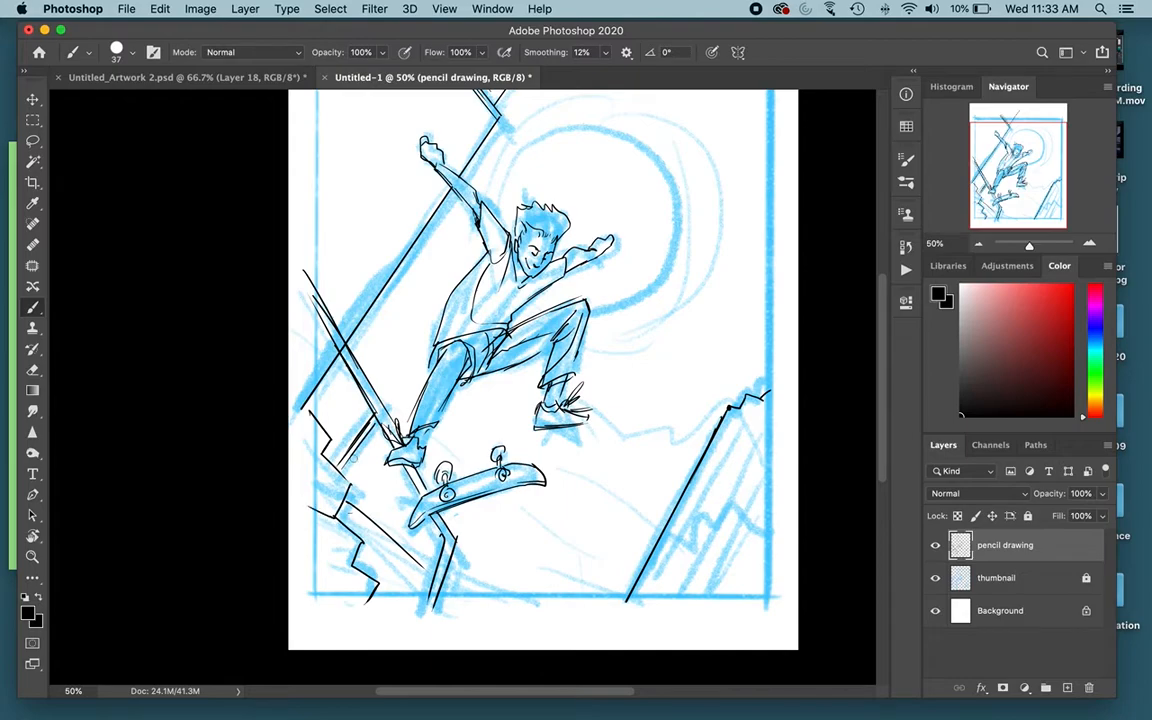
mouse_move(292, 438)
mouse_down()
mouse_move(330, 457)
mouse_move(348, 484)
mouse_up()
drag(365, 543, 310, 508)
drag(352, 570, 292, 536)
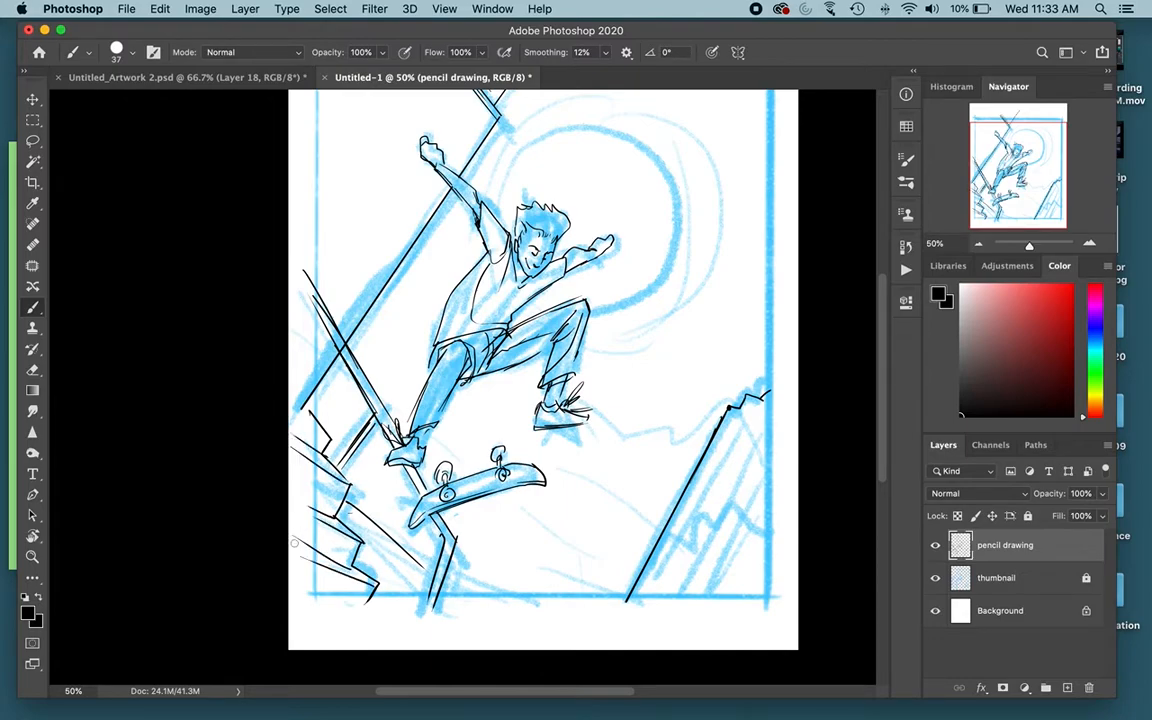
Toggle the visibility of the thumbnail and pencil drawing layers to check the line work without the underlay.
click(935, 577)
click(936, 578)
click(937, 580)
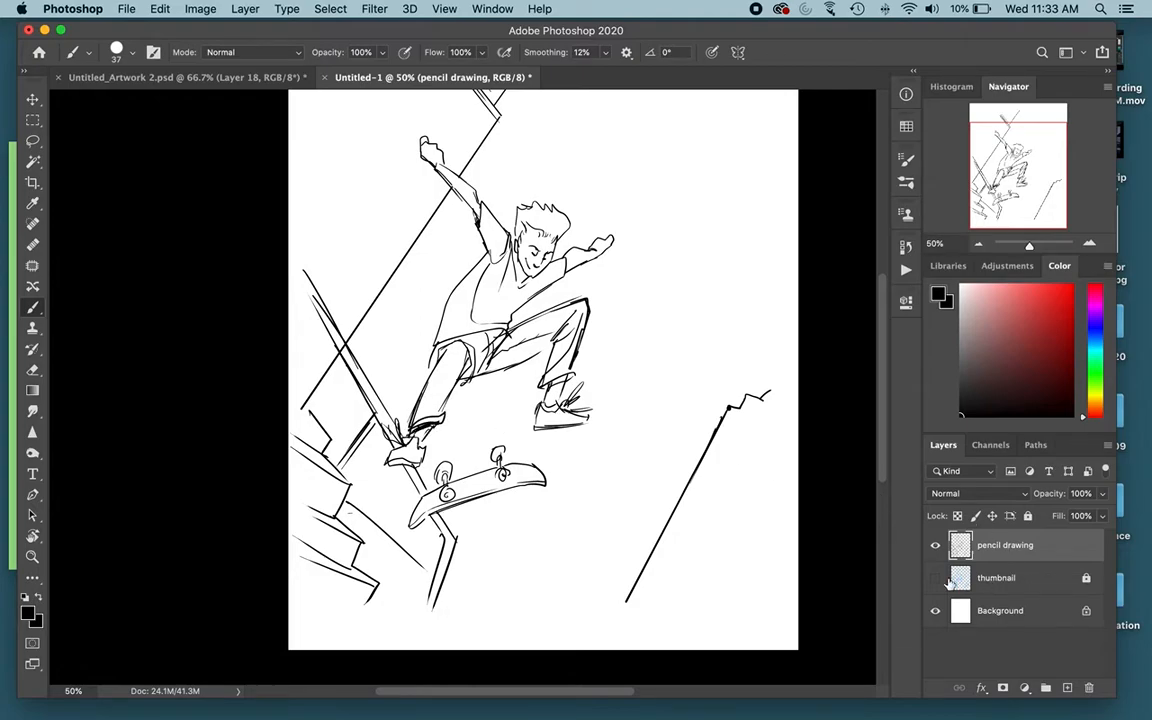
click(935, 545)
click(935, 545)
click(934, 578)
click(934, 578)
click(934, 578)
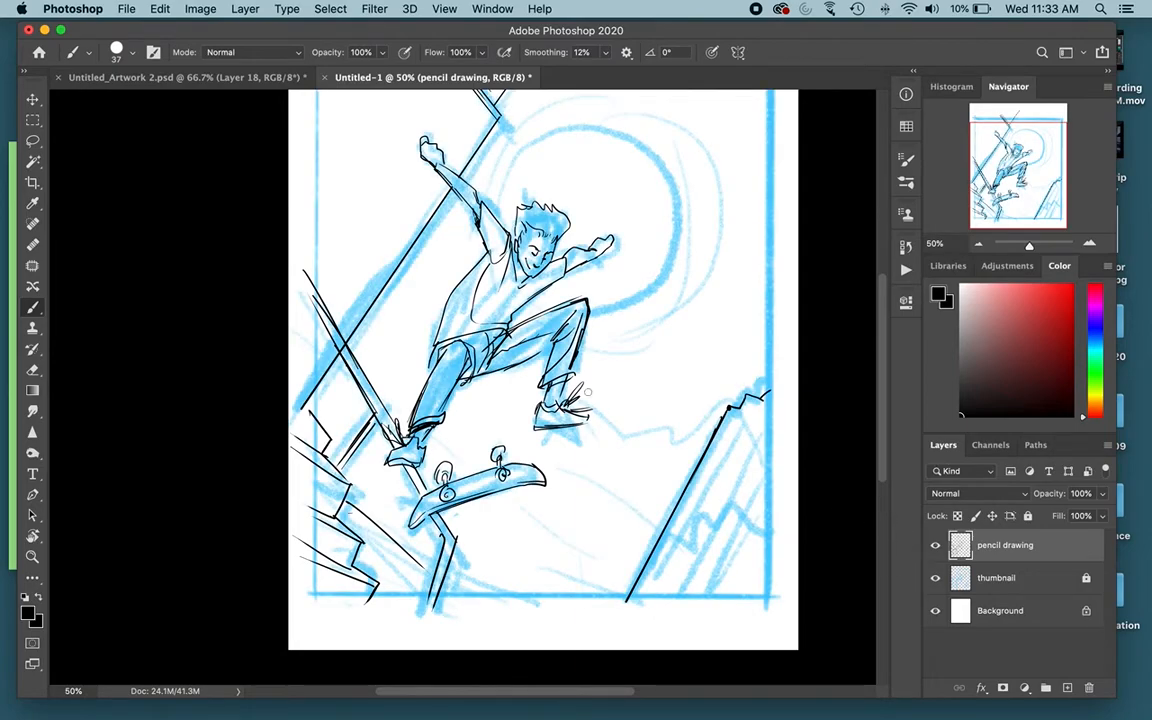
Draw parallel slanted lines with short connecting edges below the ridge of the right-hand structure.
scroll(588, 393, up, 5)
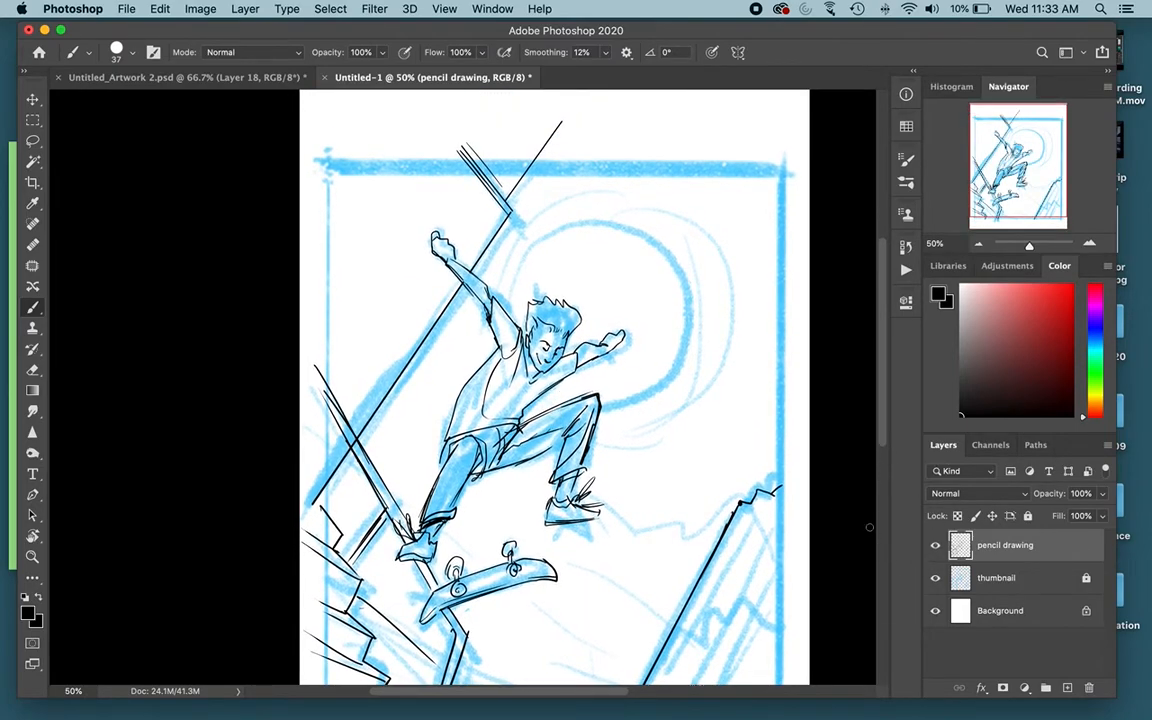
scroll(612, 478, down, 5)
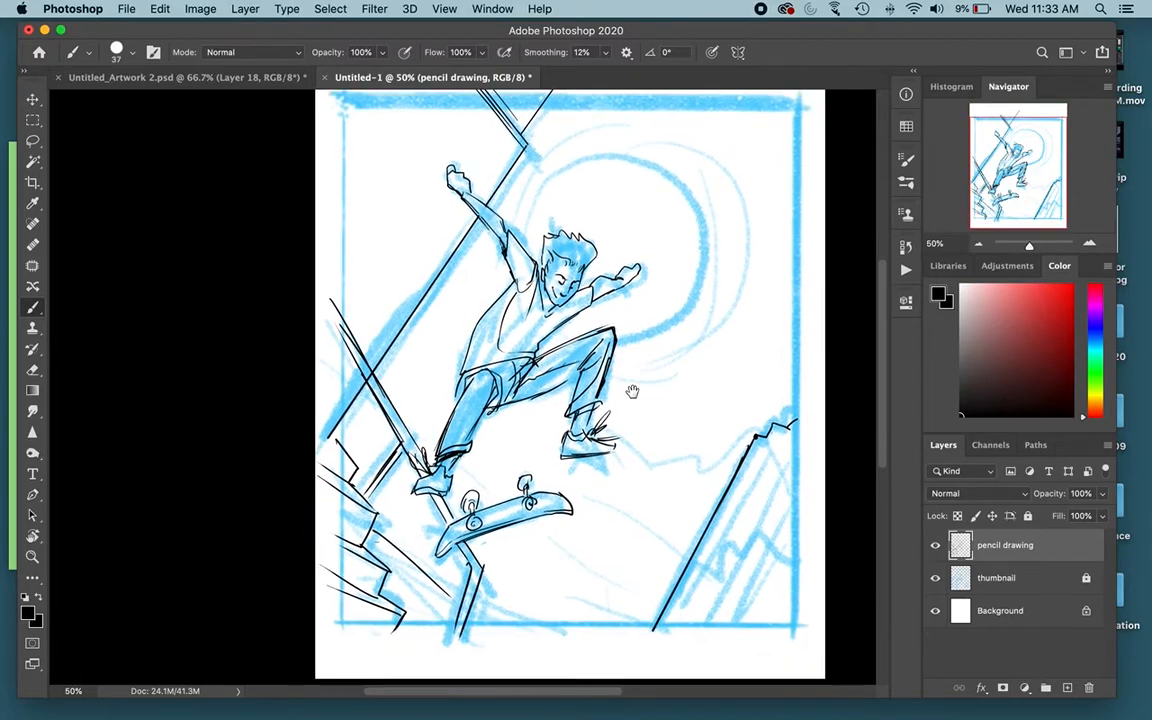
mouse_move(755, 424)
mouse_down()
mouse_move(682, 570)
mouse_move(790, 437)
mouse_move(717, 572)
mouse_up()
drag(802, 447, 714, 581)
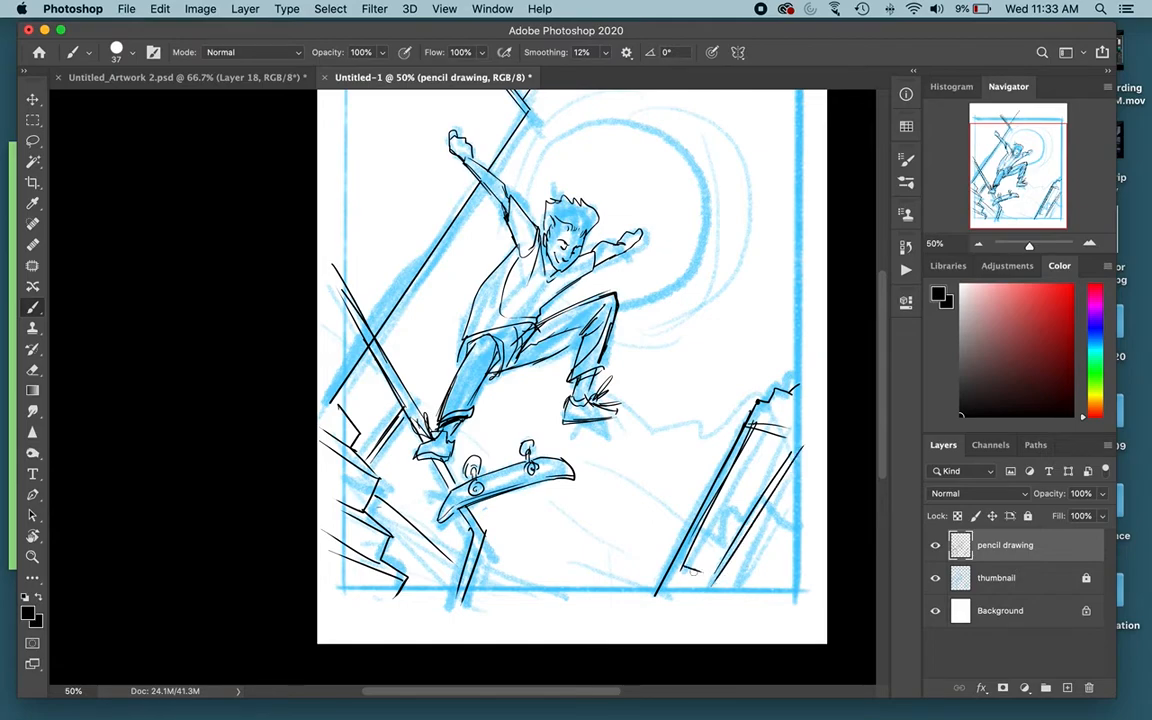
mouse_move(797, 483)
mouse_down()
mouse_move(737, 585)
mouse_move(765, 592)
mouse_up()
drag(807, 525, 766, 591)
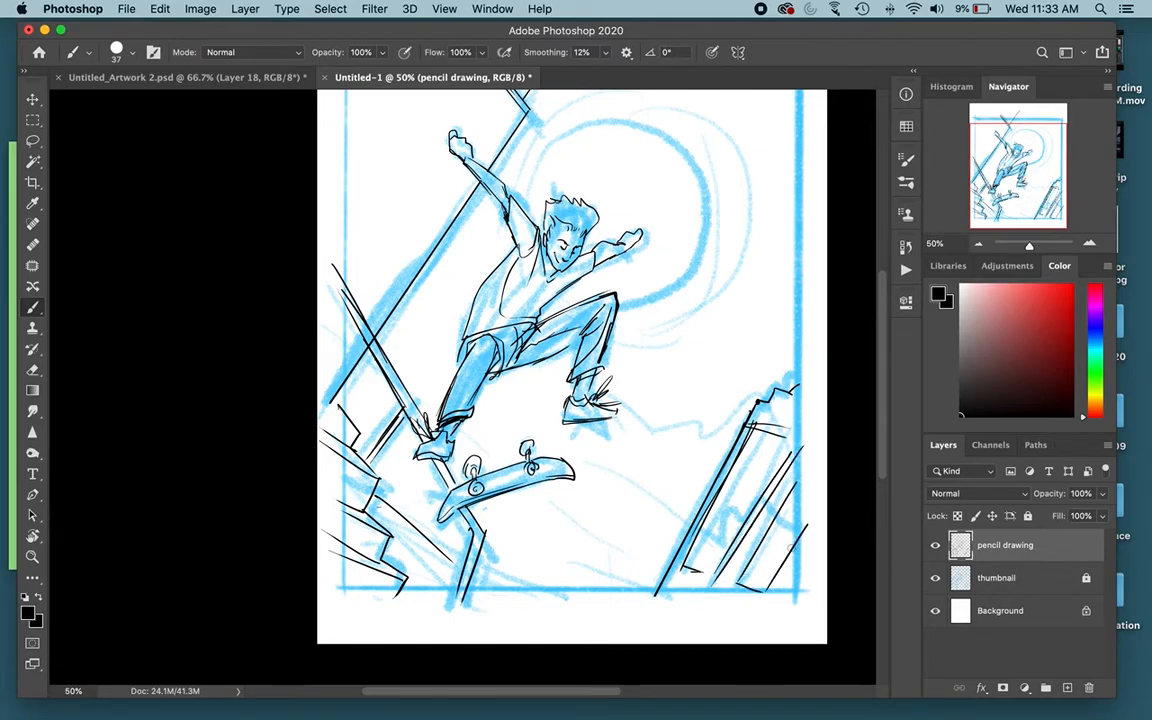
Rotate the canvas view to -50° and draw a column of three windows along the building's long edge.
drag(559, 303, 643, 442)
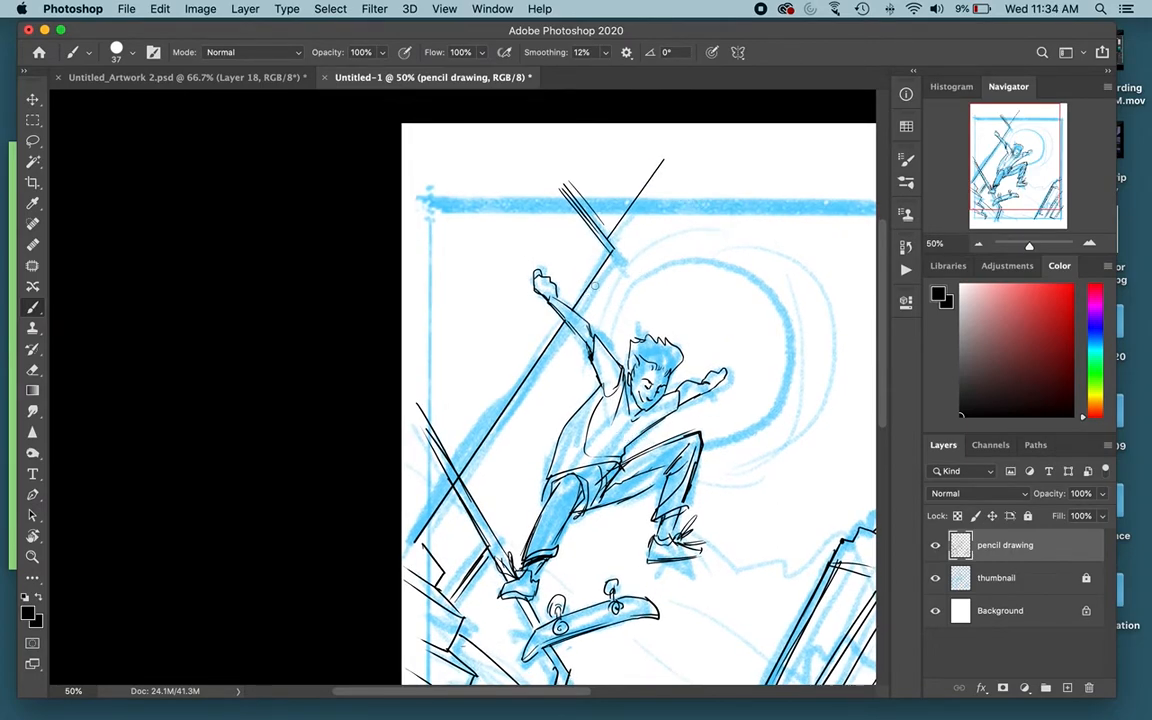
key(r)
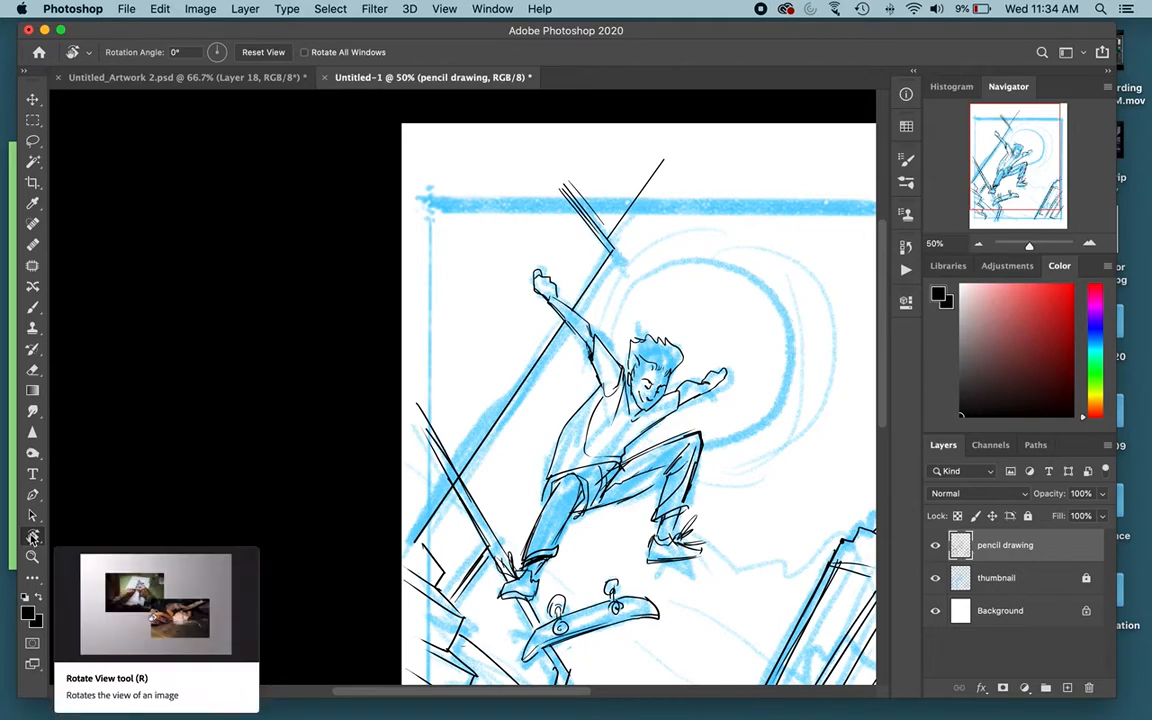
mouse_move(633, 192)
mouse_down()
mouse_move(708, 204)
mouse_move(560, 190)
mouse_move(496, 165)
mouse_move(470, 198)
mouse_up()
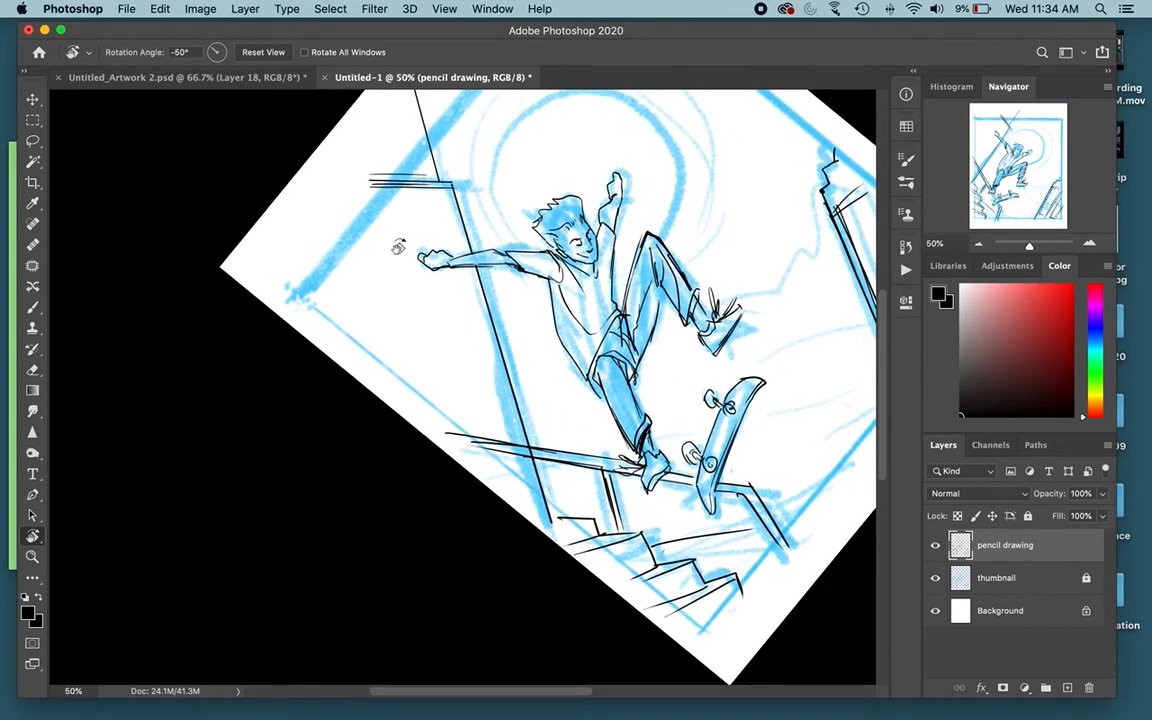
key(b)
mouse_move(394, 204)
mouse_down()
mouse_move(432, 203)
mouse_move(432, 239)
mouse_move(392, 209)
mouse_move(427, 240)
mouse_up()
mouse_move(418, 287)
mouse_down()
mouse_move(448, 292)
mouse_move(452, 343)
mouse_move(415, 295)
mouse_move(427, 333)
mouse_up()
mouse_move(427, 334)
mouse_down()
mouse_move(455, 351)
mouse_move(430, 355)
mouse_move(438, 404)
mouse_up()
drag(456, 360, 449, 403)
Draw a second column of windows beside the first and one more window near the page edge.
mouse_move(383, 295)
mouse_down()
mouse_move(387, 322)
mouse_move(380, 294)
mouse_move(362, 331)
mouse_move(377, 333)
mouse_up()
drag(370, 210, 373, 248)
drag(372, 249, 346, 251)
mouse_move(343, 212)
mouse_down()
mouse_move(347, 251)
mouse_move(370, 210)
mouse_up()
mouse_move(366, 352)
mouse_down()
mouse_move(390, 360)
mouse_move(394, 399)
mouse_up()
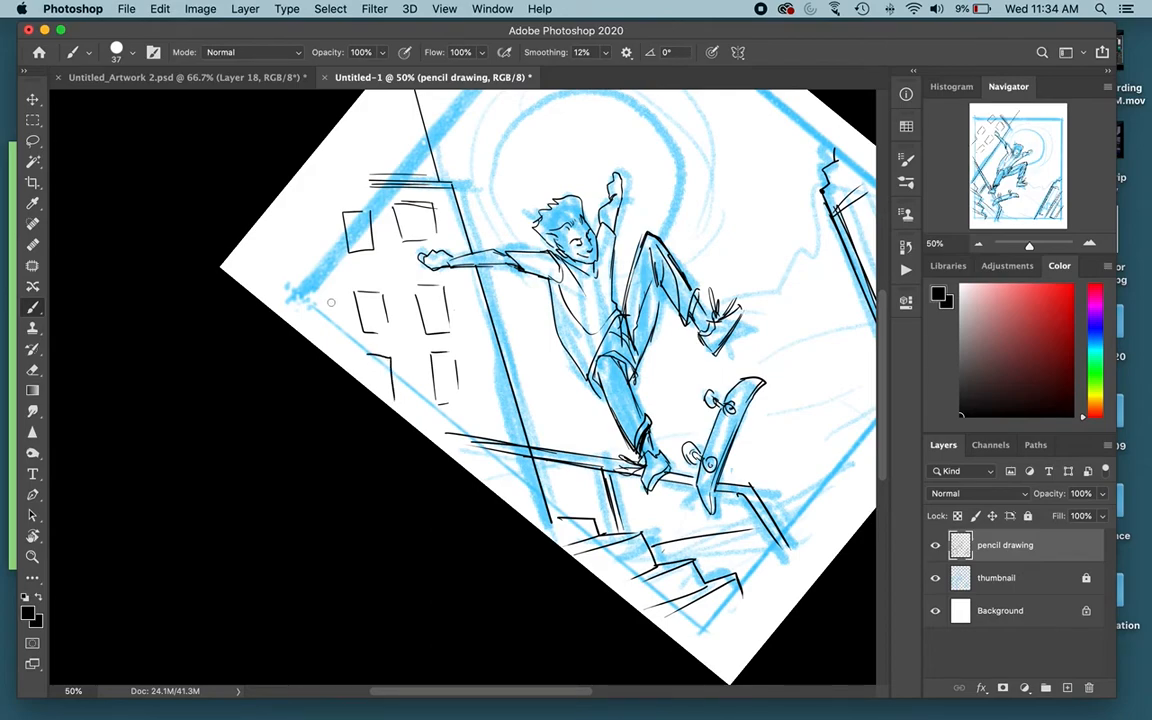
drag(332, 300, 338, 349)
mouse_move(316, 297)
mouse_down()
mouse_move(332, 302)
mouse_move(313, 342)
mouse_up()
drag(313, 342, 336, 348)
Rotate the canvas view back to 0° and return to the Brush tool.
key(r)
drag(496, 221, 497, 305)
scroll(628, 336, down, 4)
scroll(628, 336, right, 4)
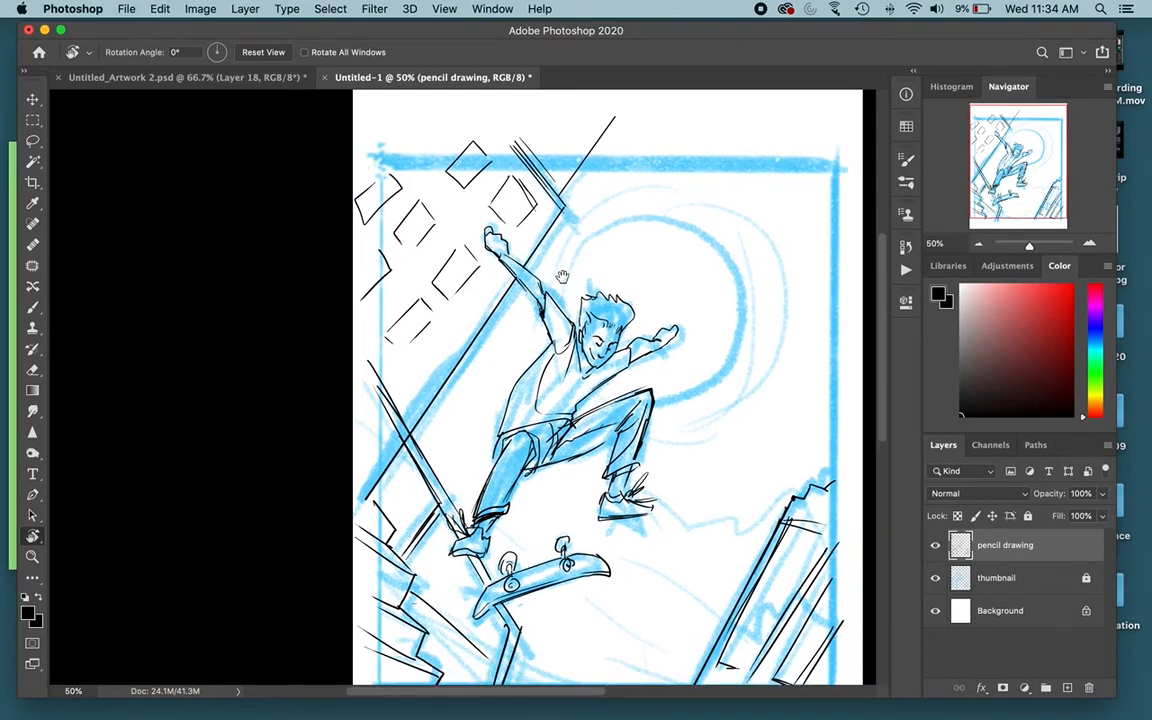
key(b)
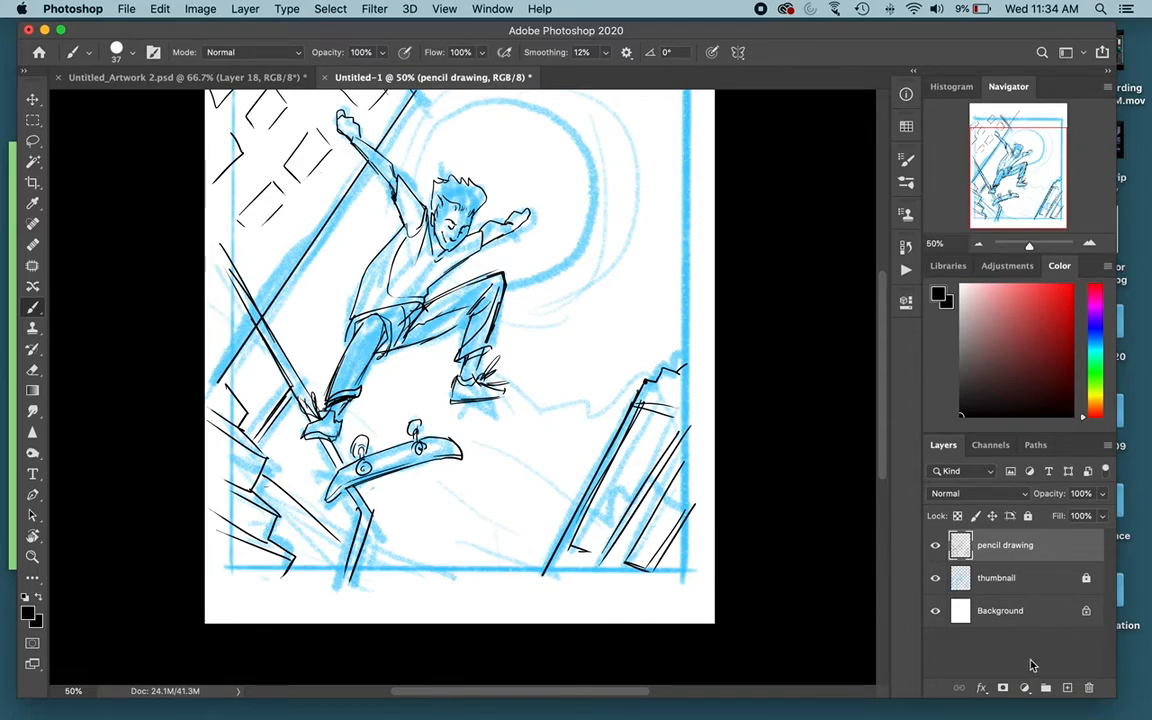
Create a new layer above the pencil drawing and make a circular selection over the sun with the Elliptical Marquee tool.
click(1067, 688)
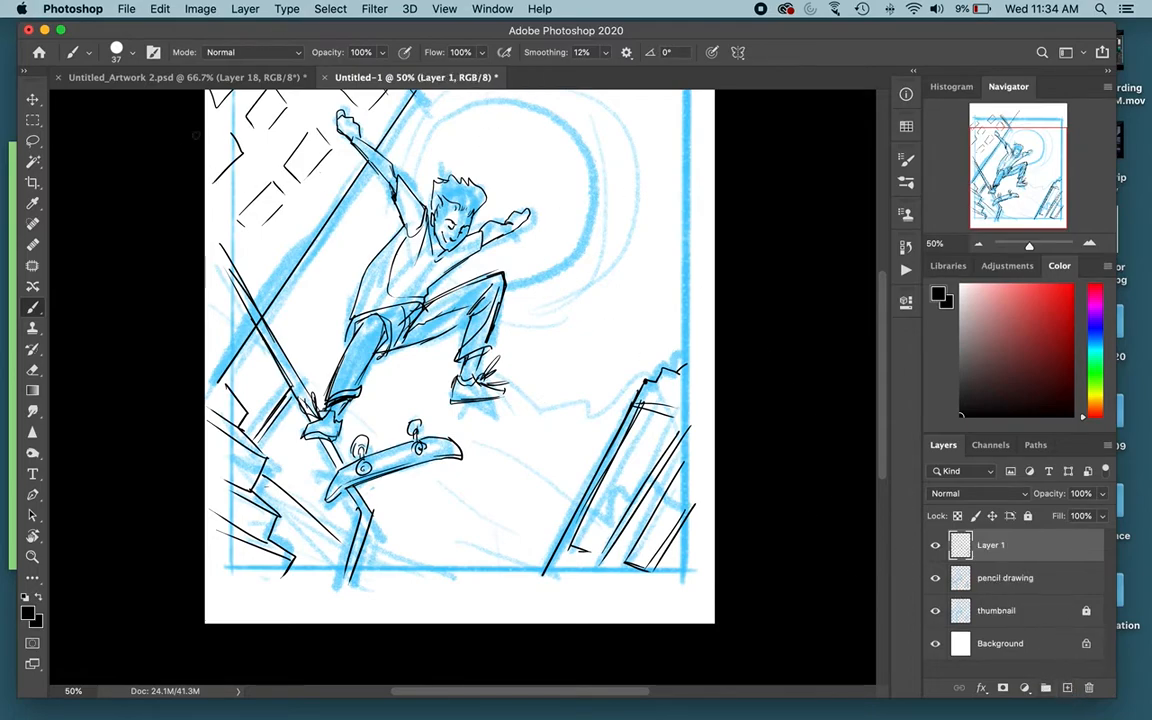
drag(32, 119, 100, 135)
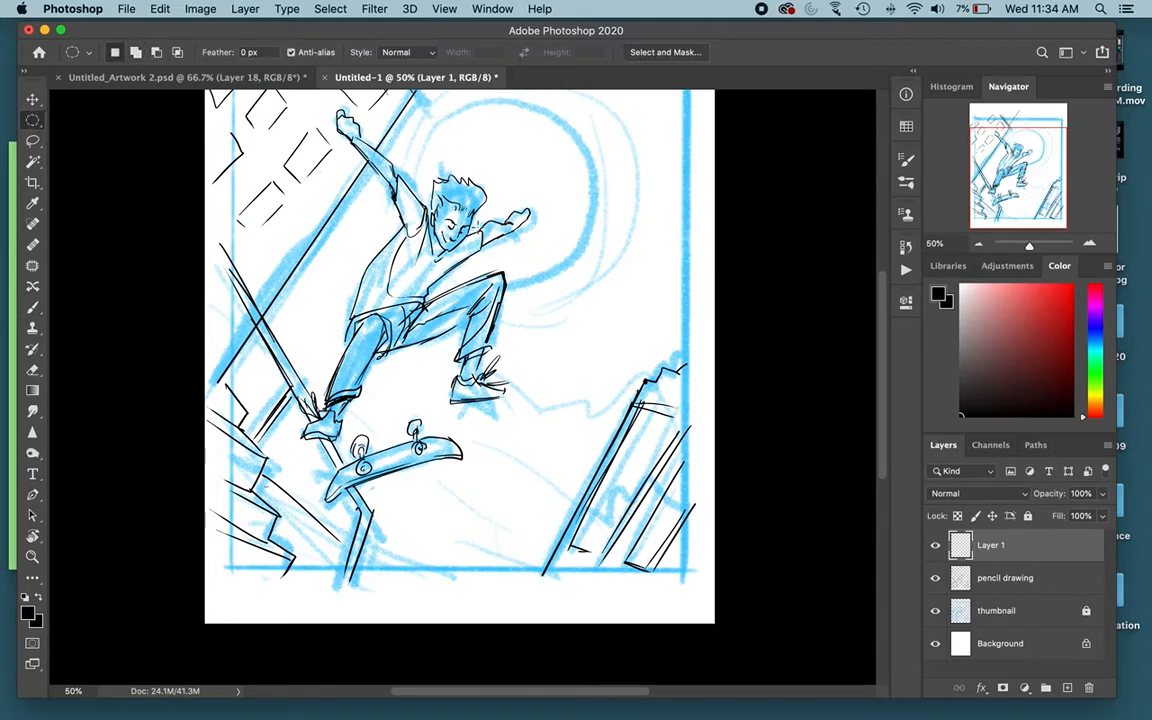
scroll(454, 242, up, 5)
drag(418, 206, 592, 373)
drag(408, 208, 590, 390)
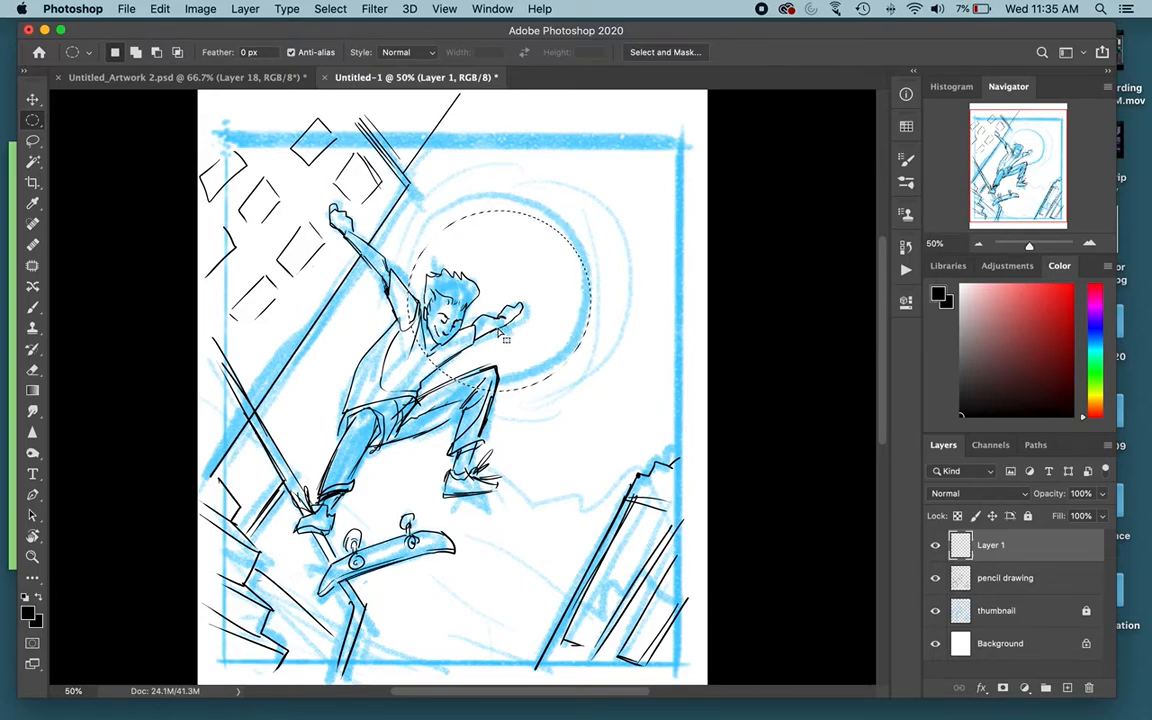
click(328, 11)
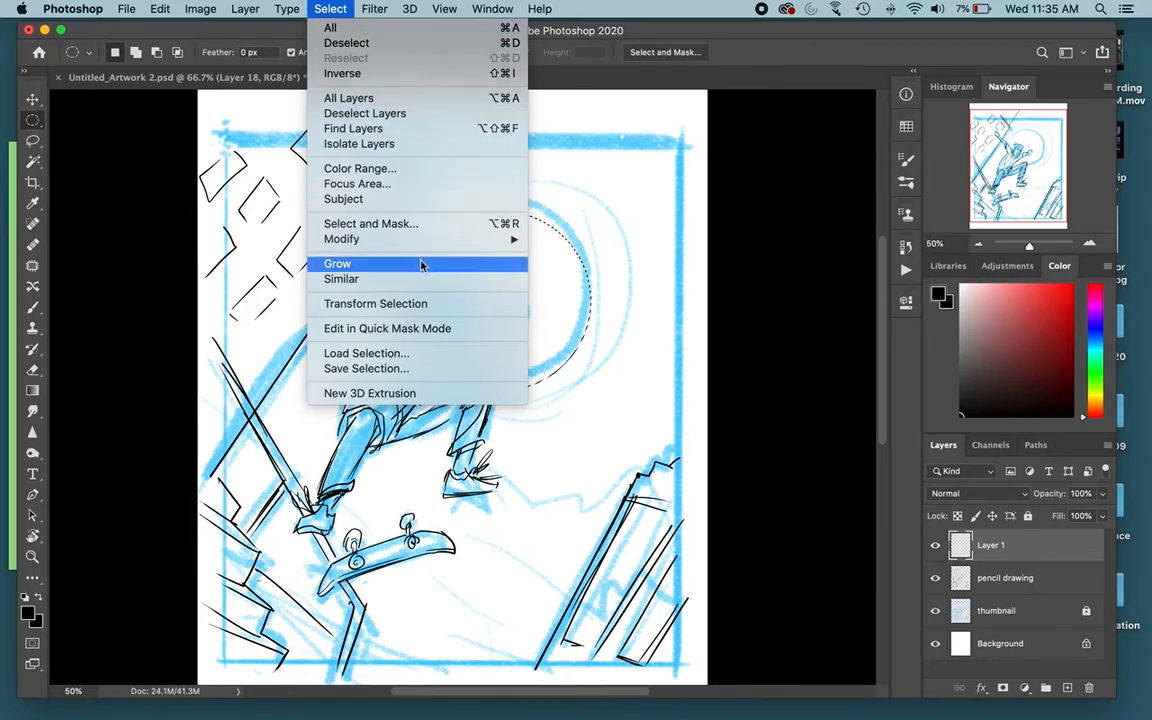
mouse_move(430, 245)
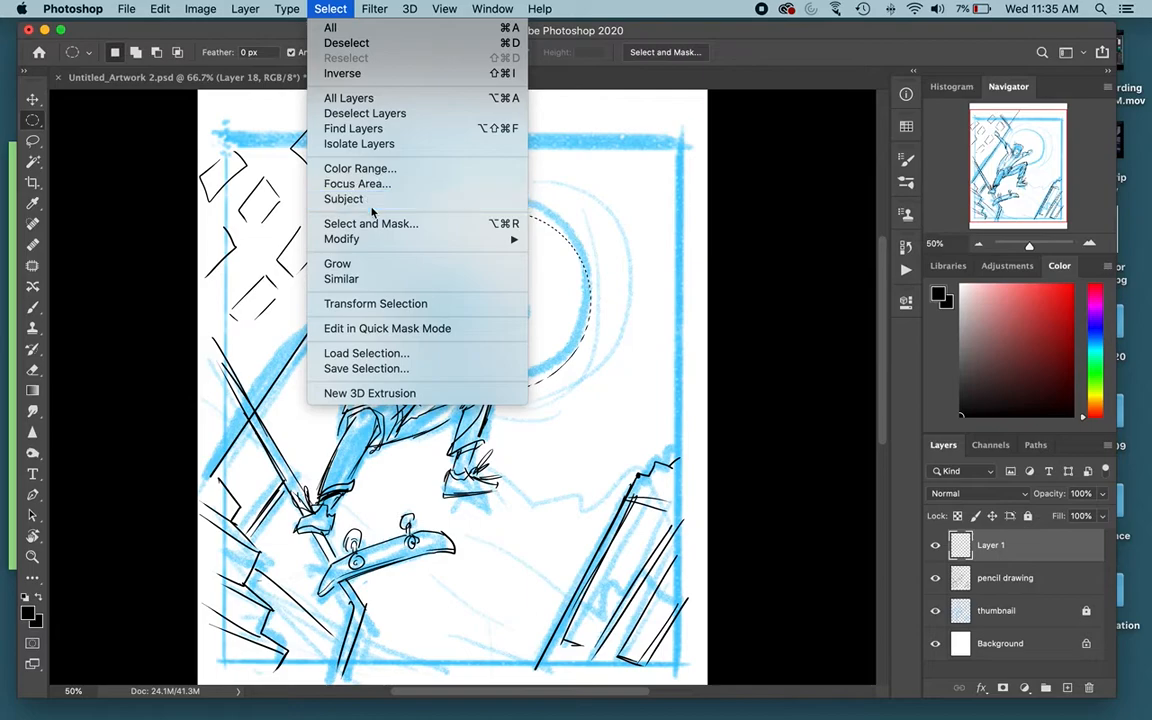
mouse_move(375, 247)
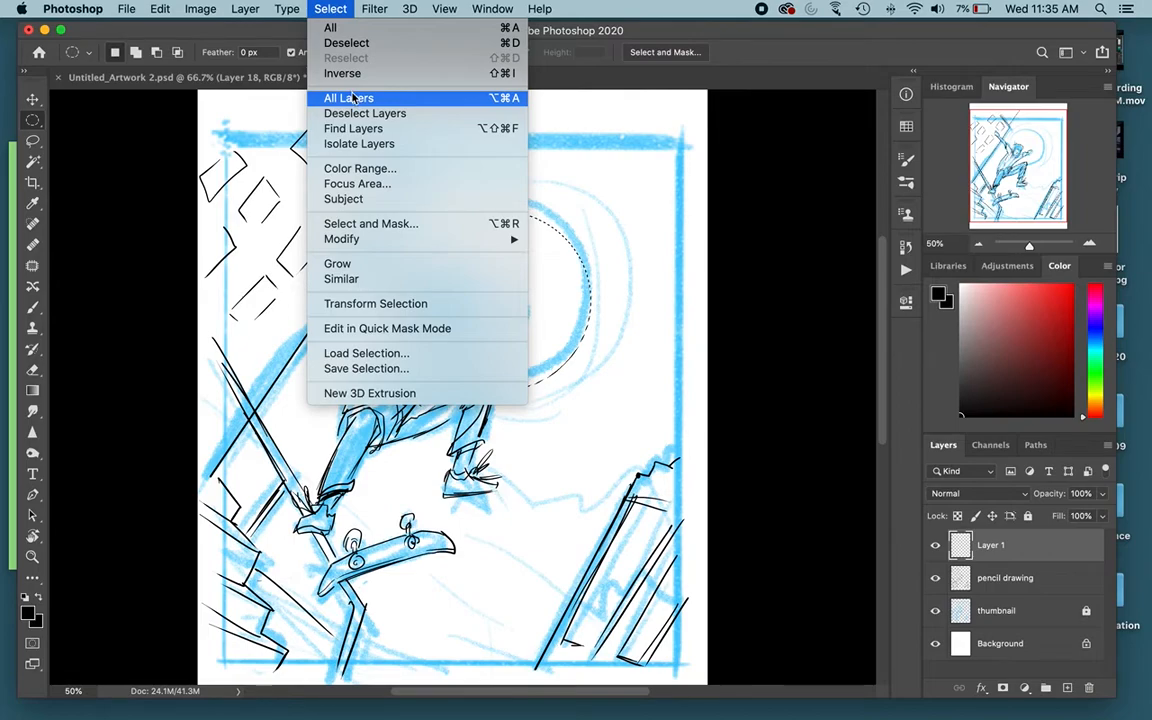
click(626, 8)
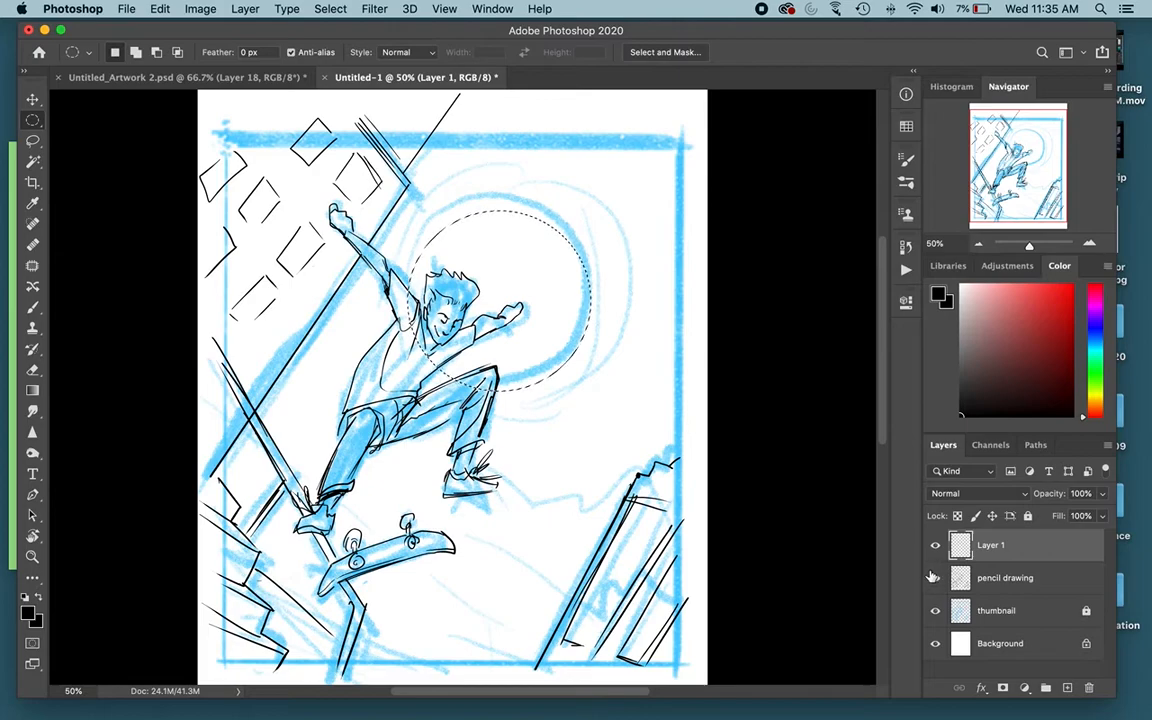
Fill the circular selection with black using the Paint Bucket, and contract the selection by 4 pixels.
key(g)
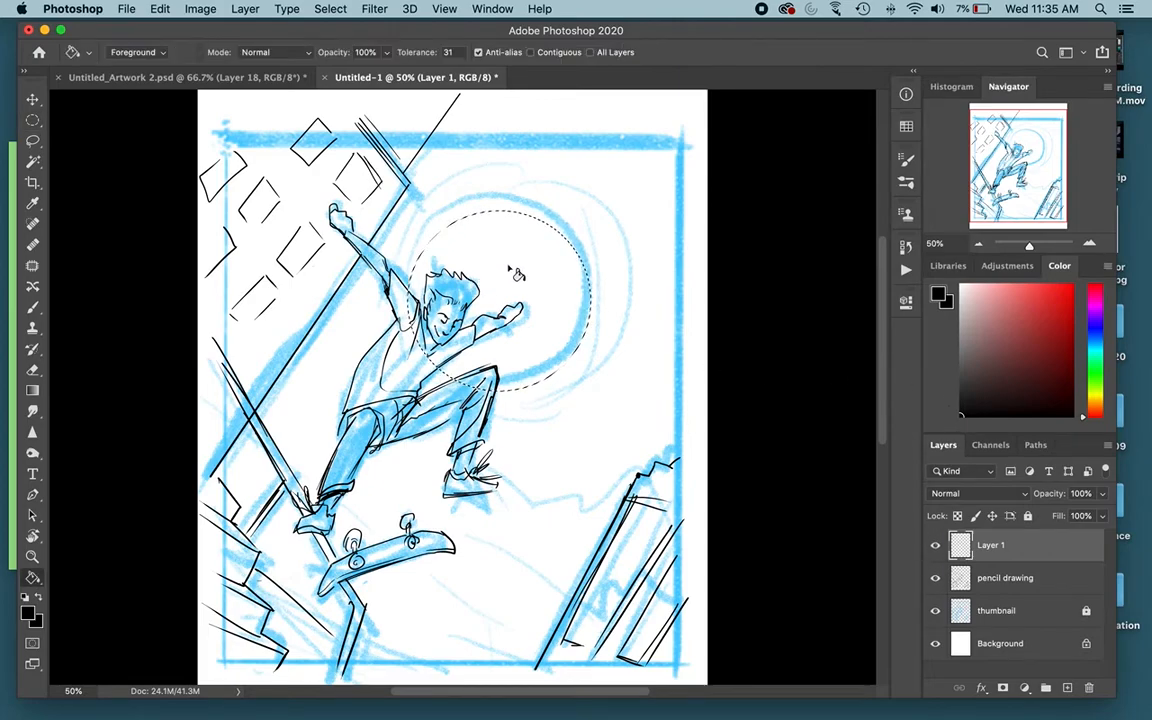
click(522, 278)
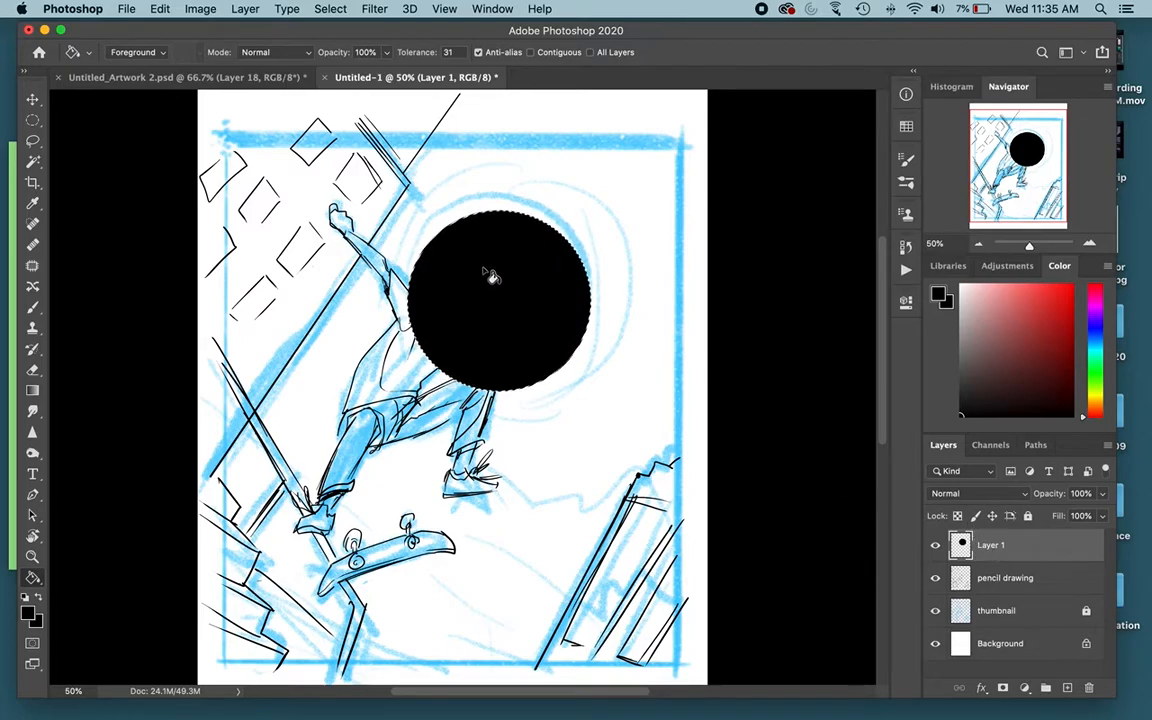
click(326, 9)
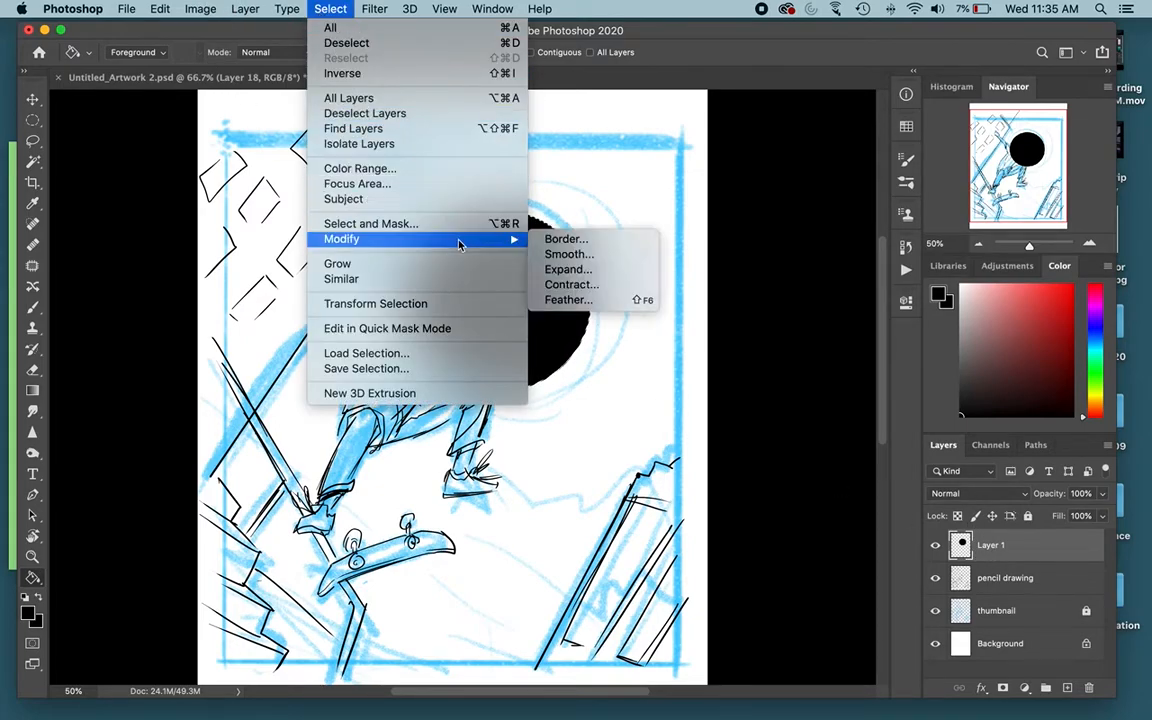
click(583, 290)
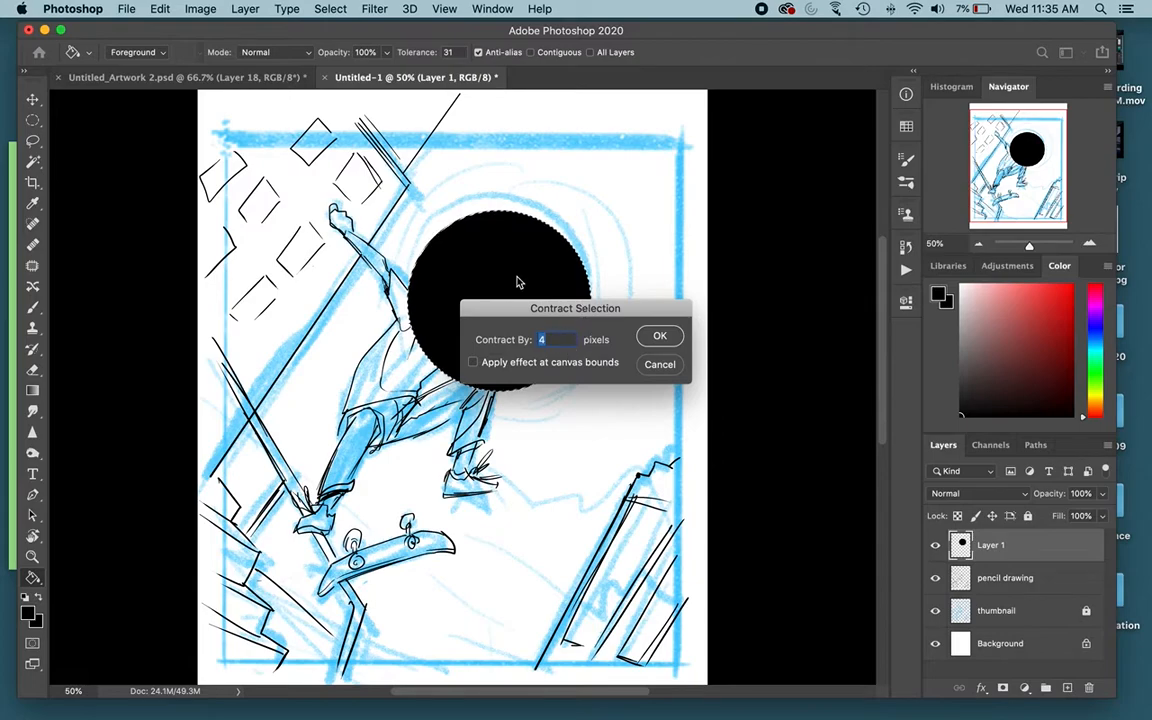
click(658, 338)
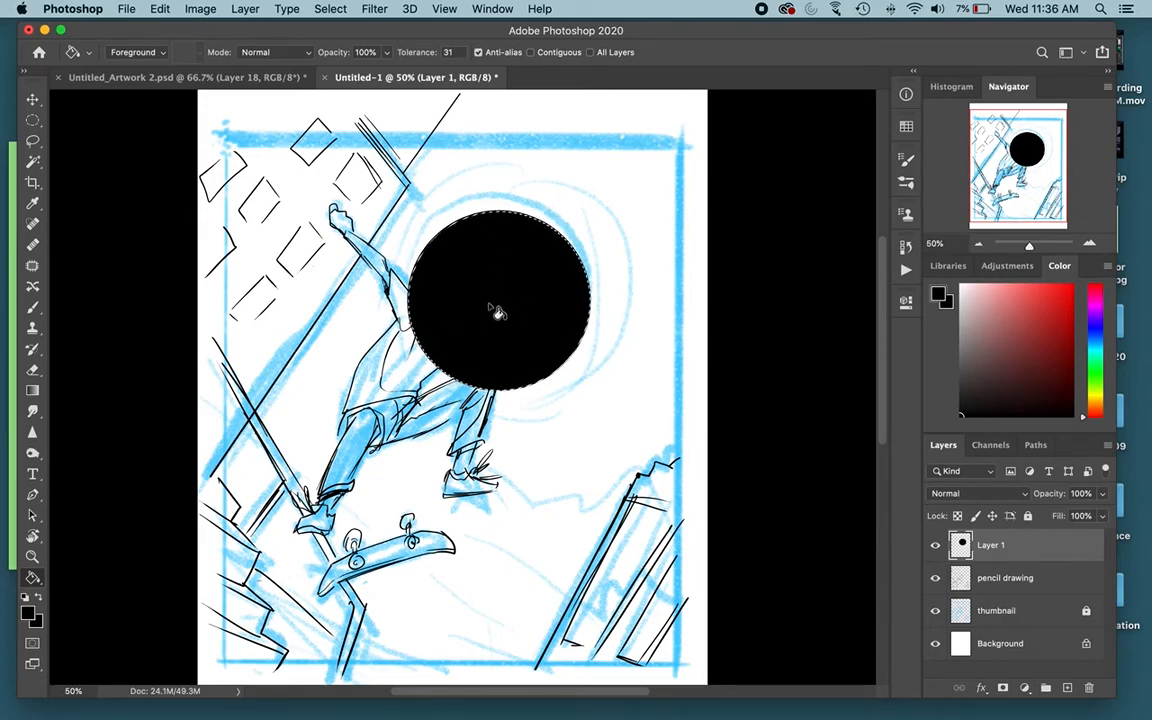
Delete the black inside the contracted selection so only the sun's outline stays, deselect, and check the layer by toggling its visibility.
key(Delete)
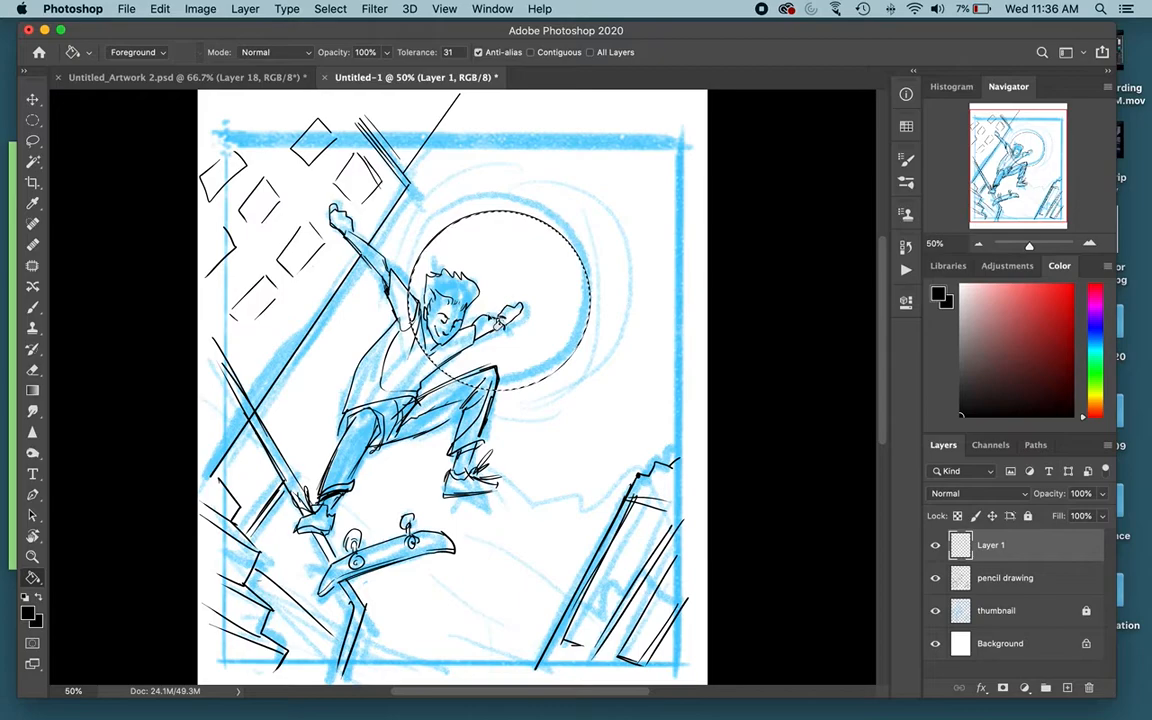
key(ctrl+d)
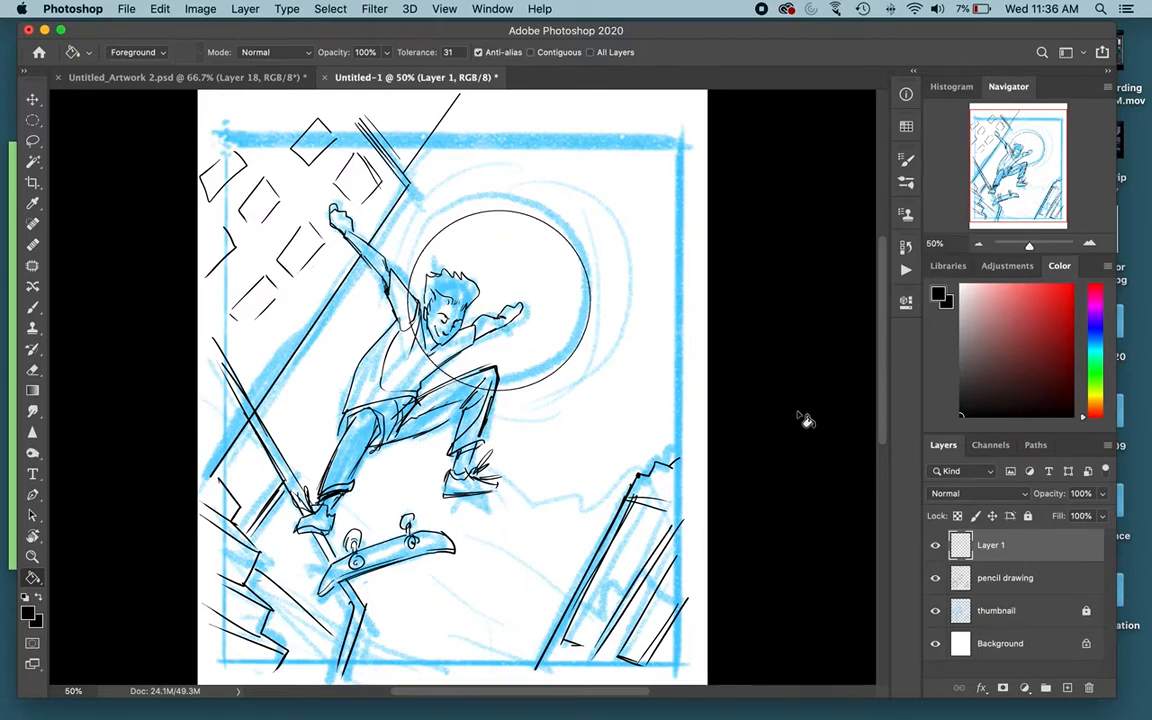
click(935, 545)
click(935, 545)
Move the sun outline up behind the skater and scale it proportionally to about 116%.
key(v)
drag(486, 268, 517, 283)
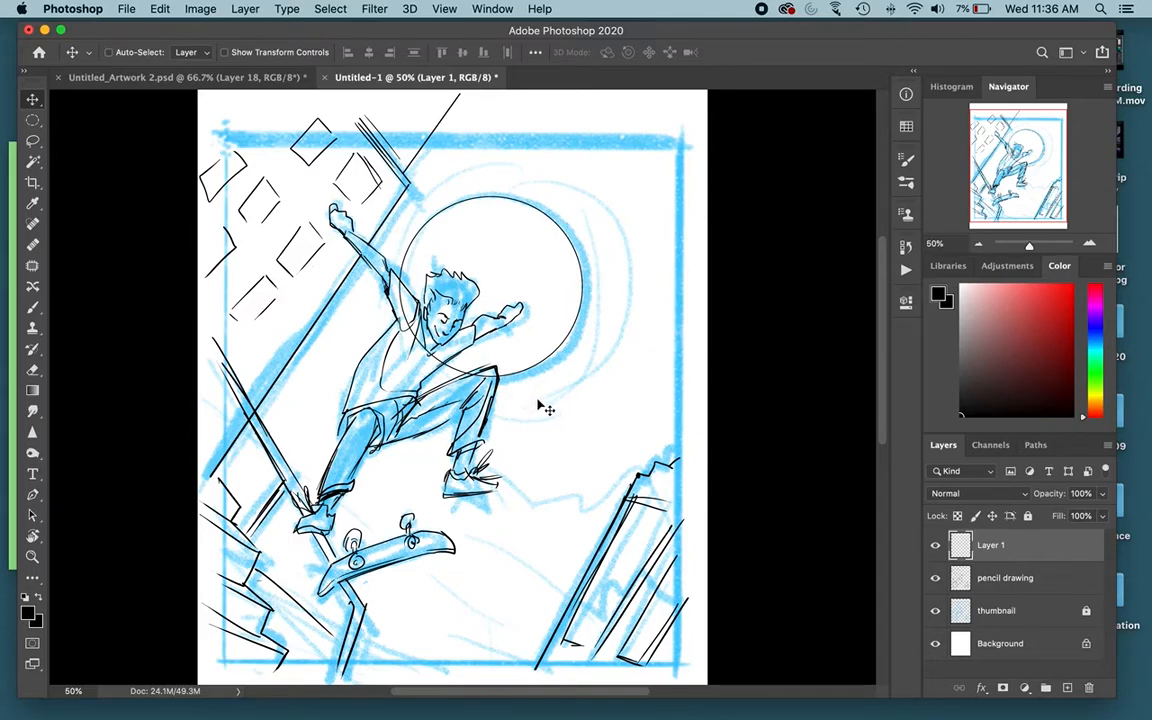
key(super+t)
drag(586, 380, 607, 398)
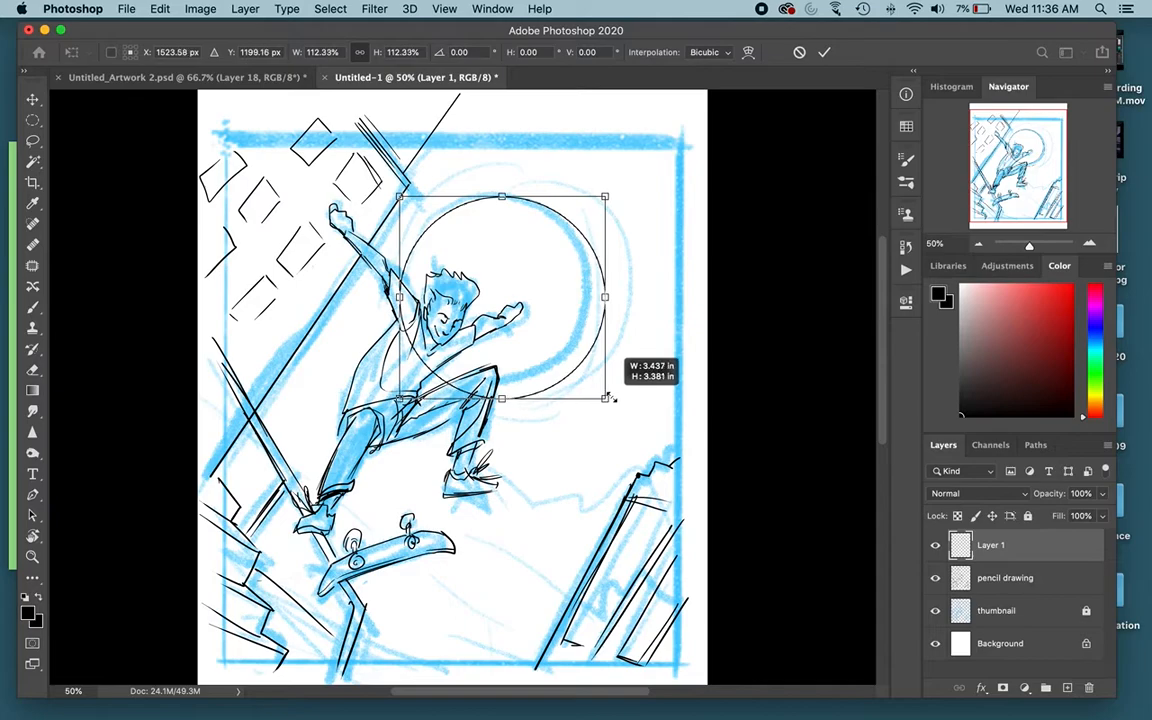
drag(528, 335, 531, 331)
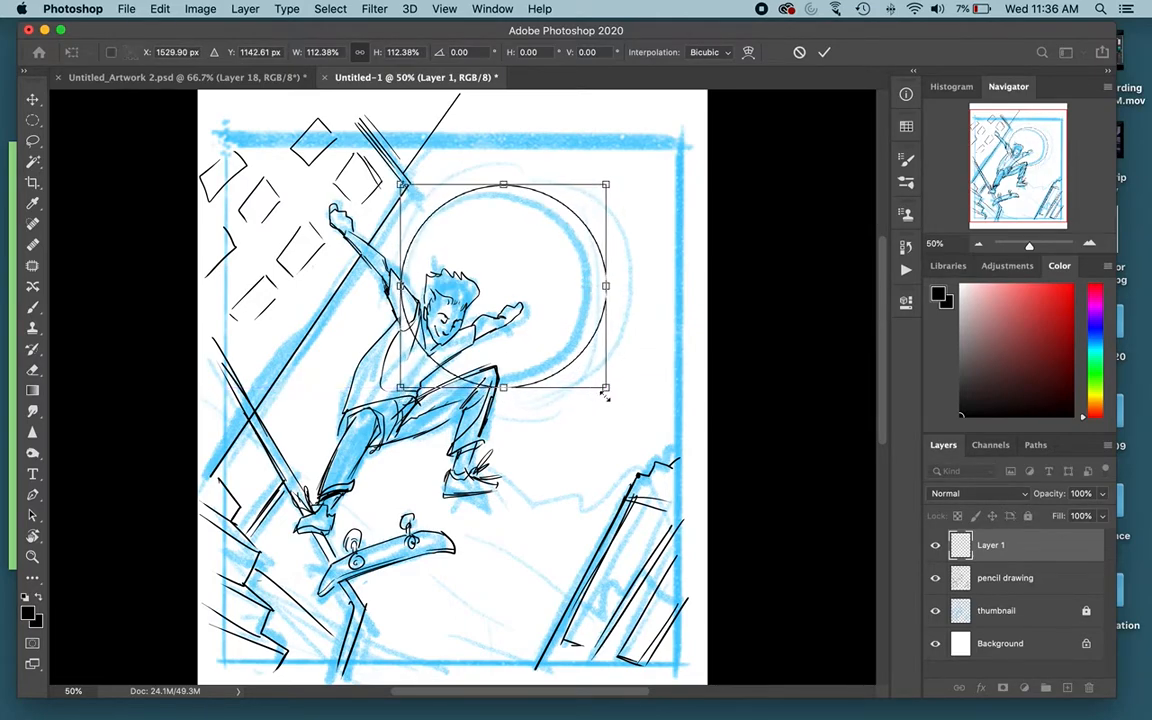
drag(606, 388, 613, 393)
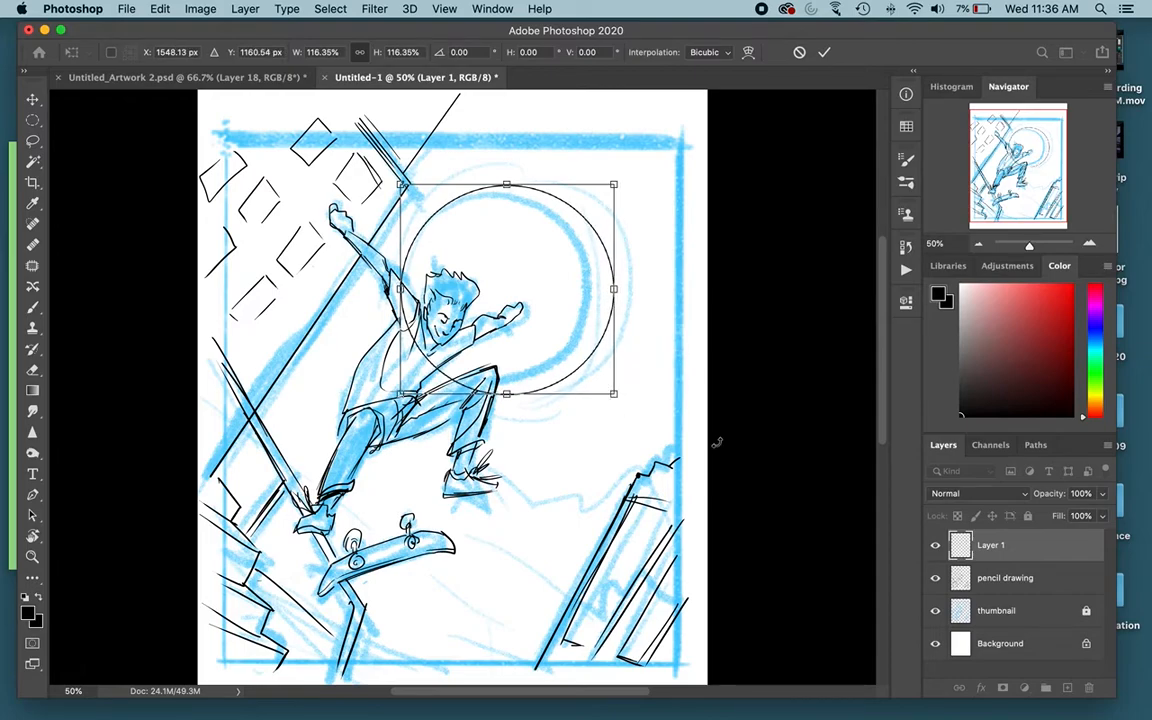
key(Return)
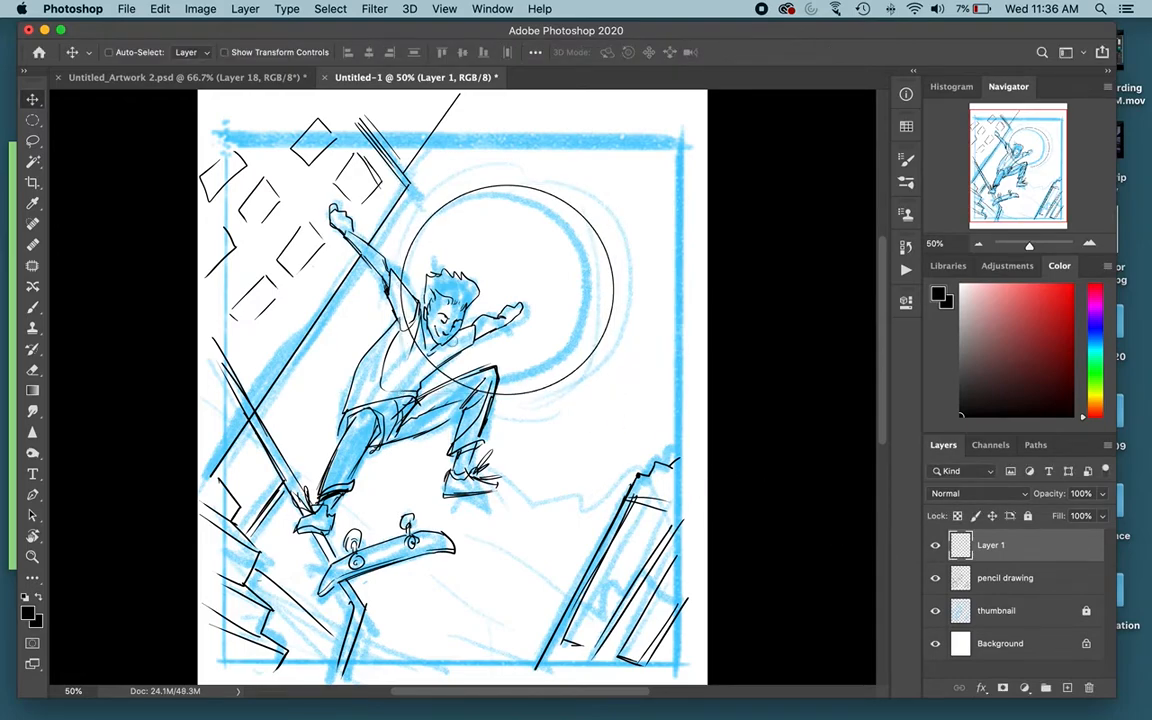
Erase the parts of the sun outline that cross the skater's arm and torso with a 56 px hard round eraser.
key(e)
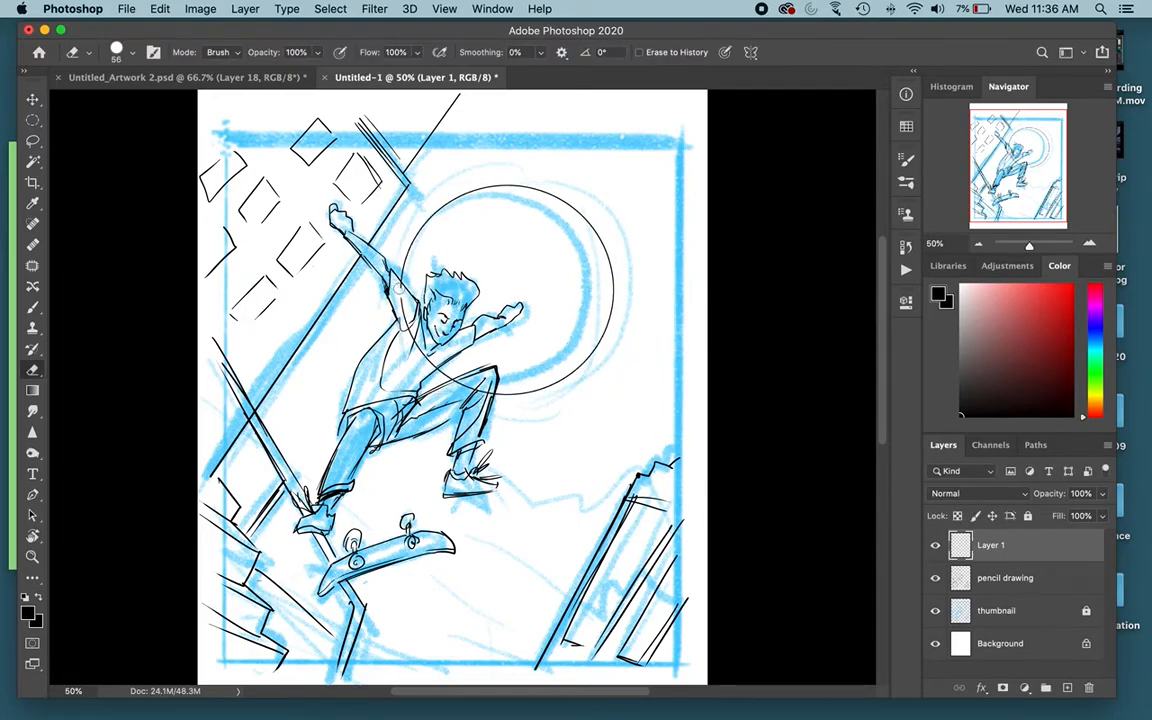
drag(403, 302, 414, 336)
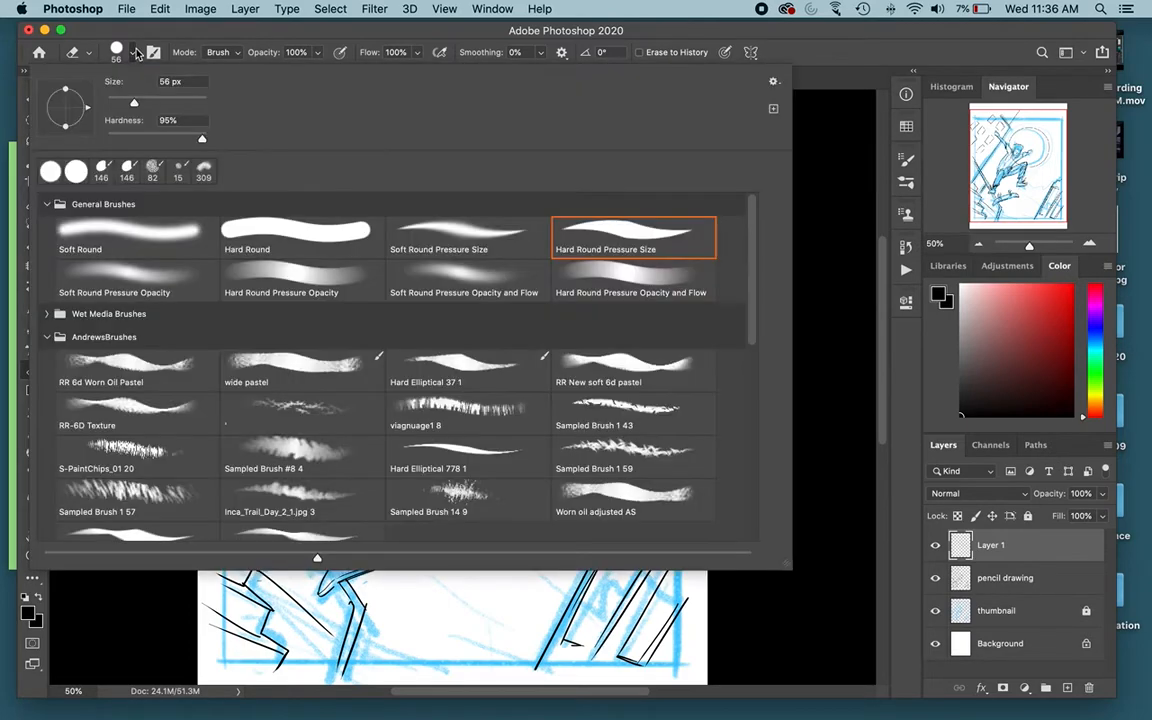
click(118, 52)
drag(867, 32, 863, 30)
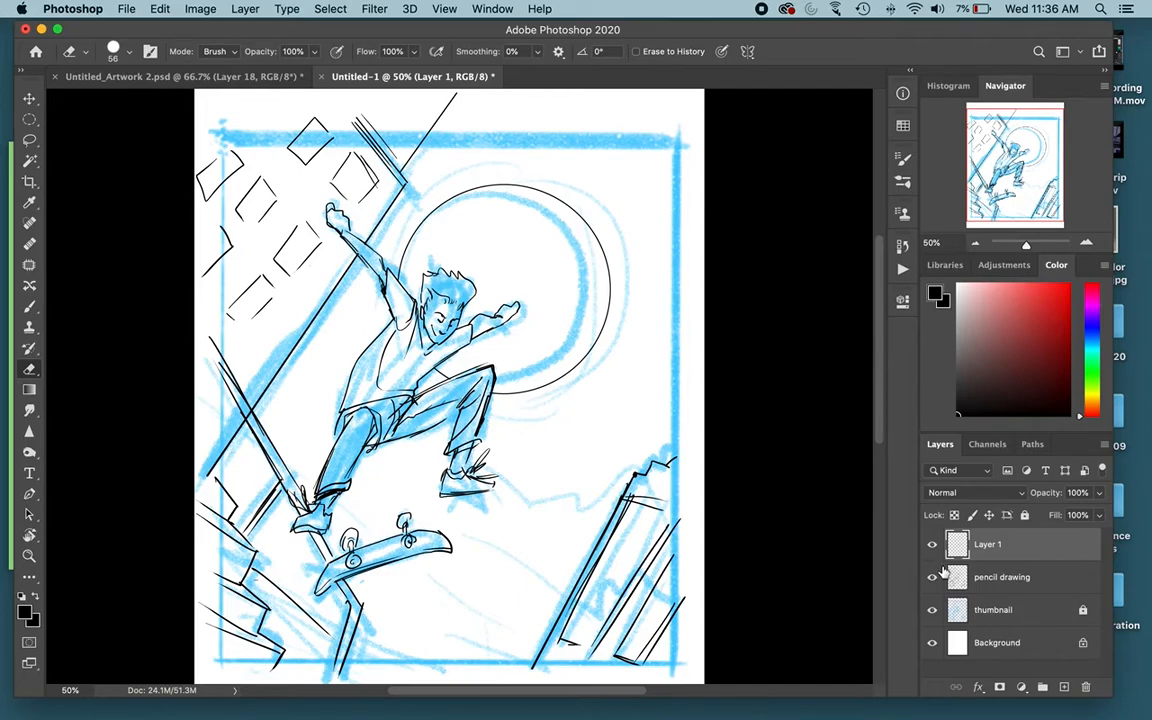
Merge Layer 1 down into the pencil drawing layer and check the result by toggling layer visibility.
click(933, 611)
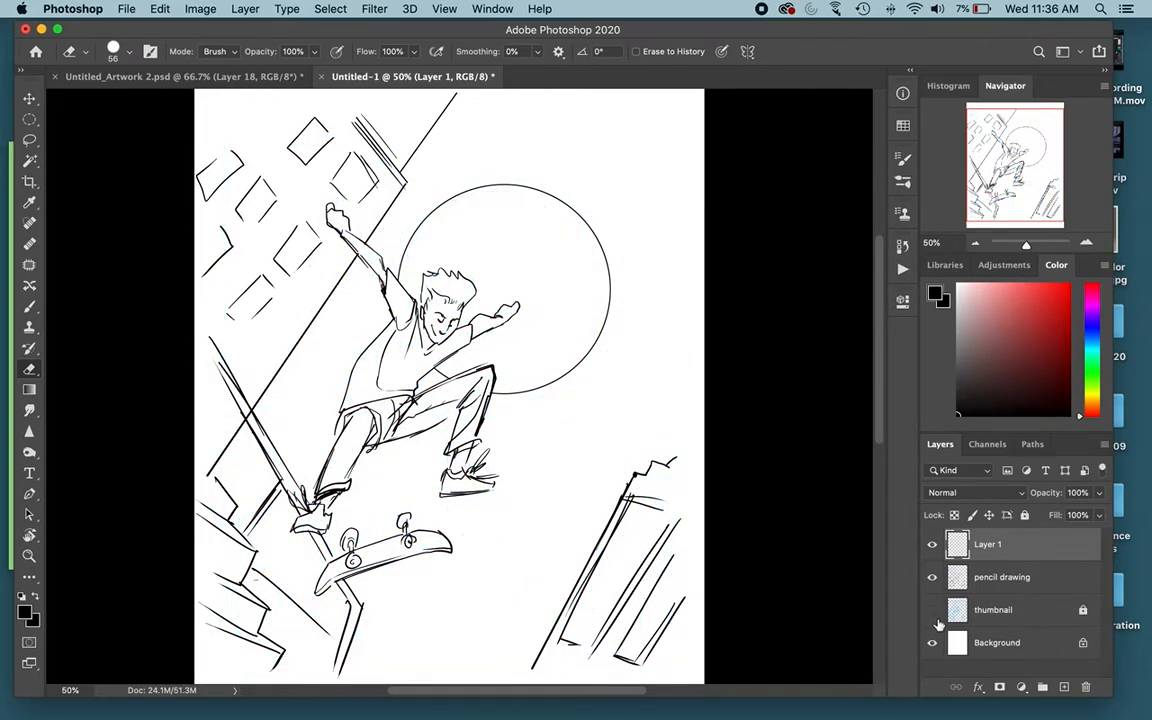
click(933, 610)
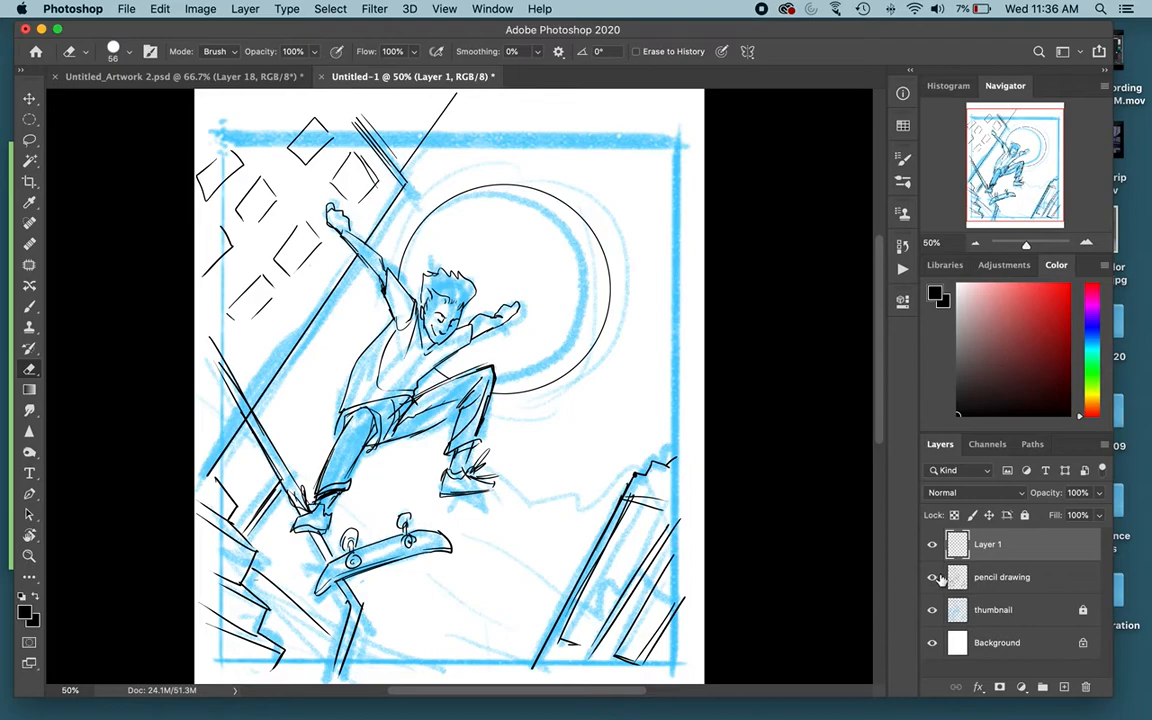
right_click(1021, 547)
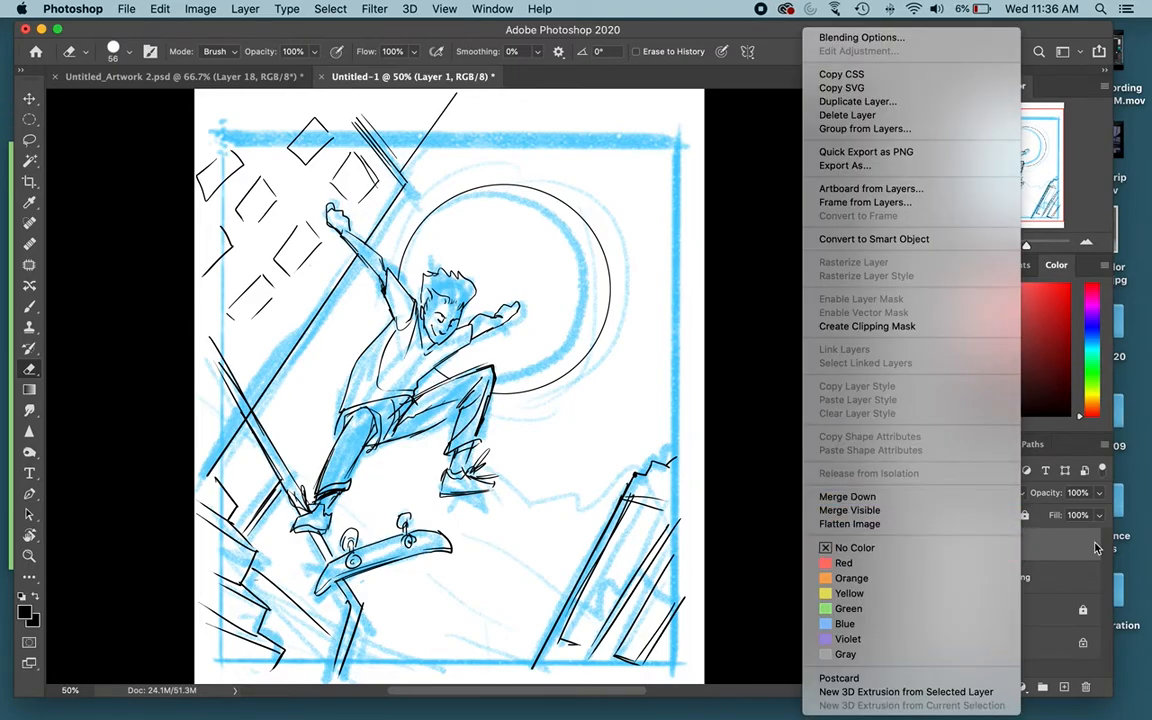
click(946, 497)
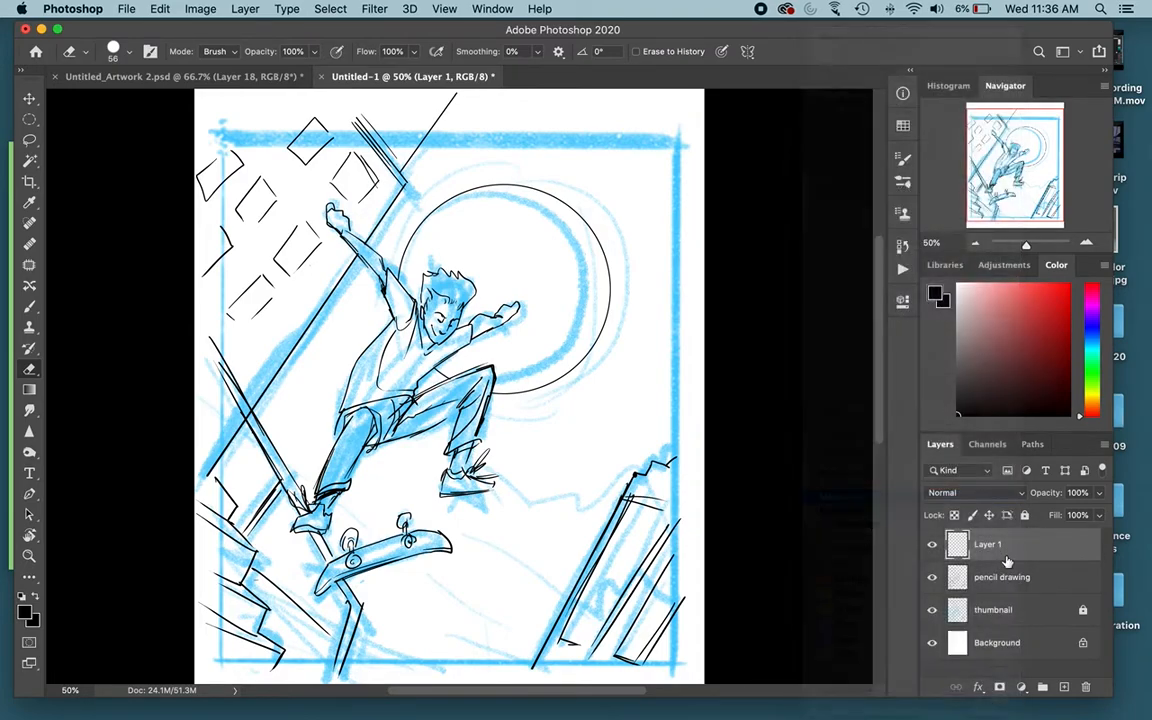
click(933, 546)
click(933, 546)
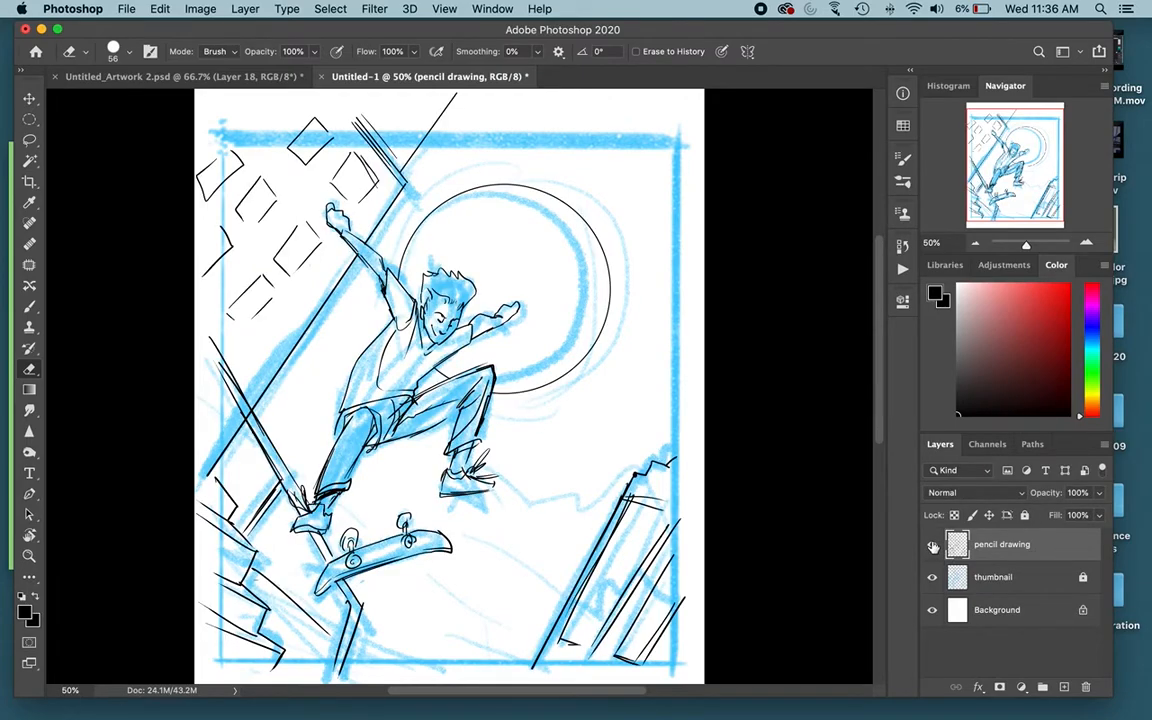
click(933, 578)
click(933, 578)
Brush an extra line onto the lower-left building and reinforce the edges of the lowest window on the tall building.
scroll(354, 442, down, 5)
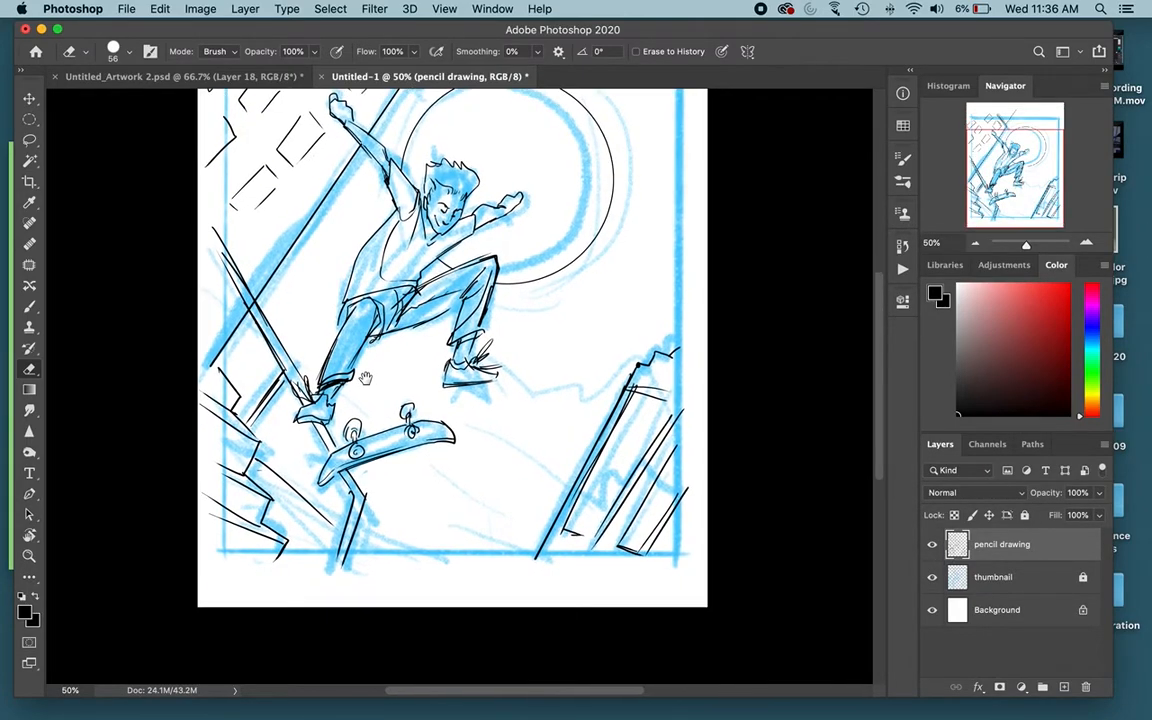
key(b)
drag(223, 417, 330, 504)
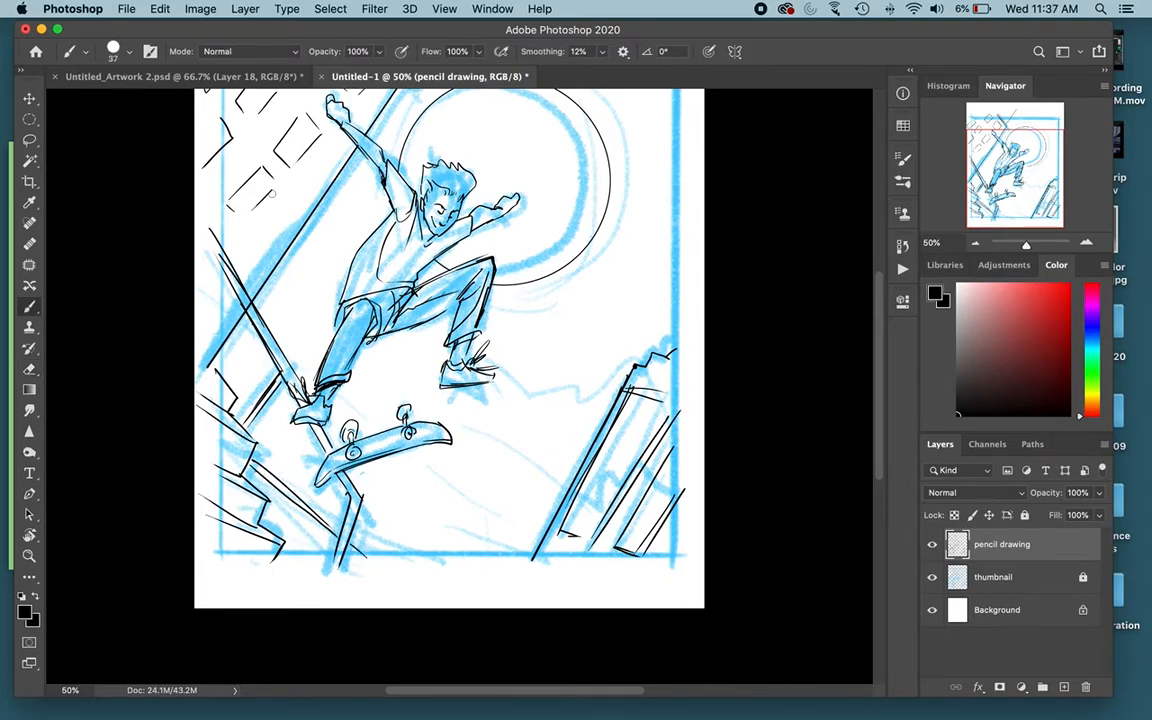
drag(269, 187, 240, 212)
Fill in the skater's hair with black brush strokes, leaving small highlights.
key(super+plus)
drag(449, 214, 453, 316)
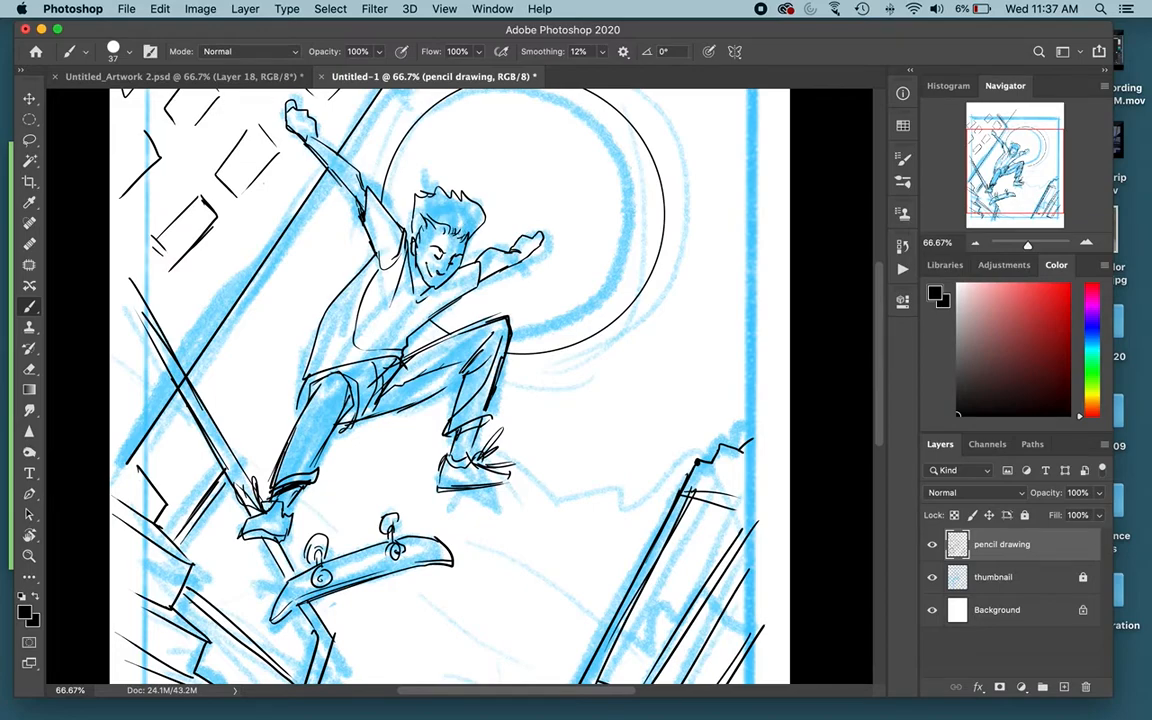
mouse_move(420, 197)
mouse_down()
mouse_move(440, 228)
mouse_move(474, 229)
mouse_move(416, 224)
mouse_up()
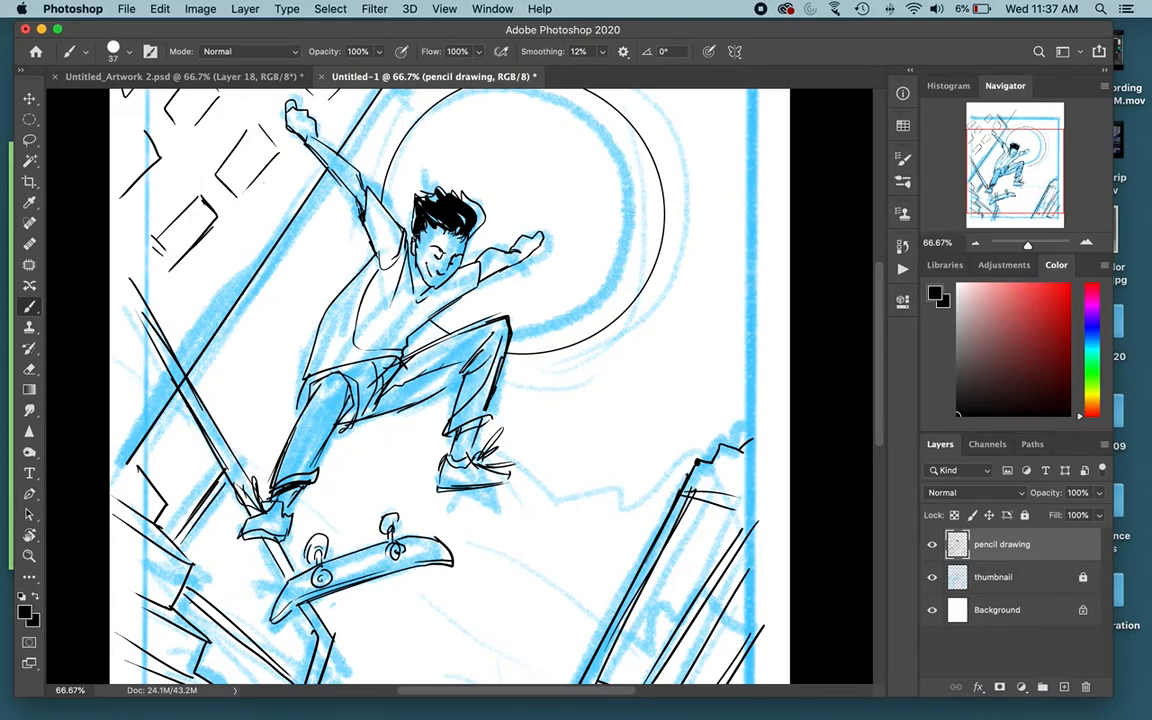
Brush solid black shadows with fold highlights onto both legs of the skater's trousers.
mouse_move(359, 372)
mouse_down()
mouse_move(365, 406)
mouse_move(386, 391)
mouse_move(360, 415)
mouse_move(458, 382)
mouse_up()
drag(392, 396, 466, 364)
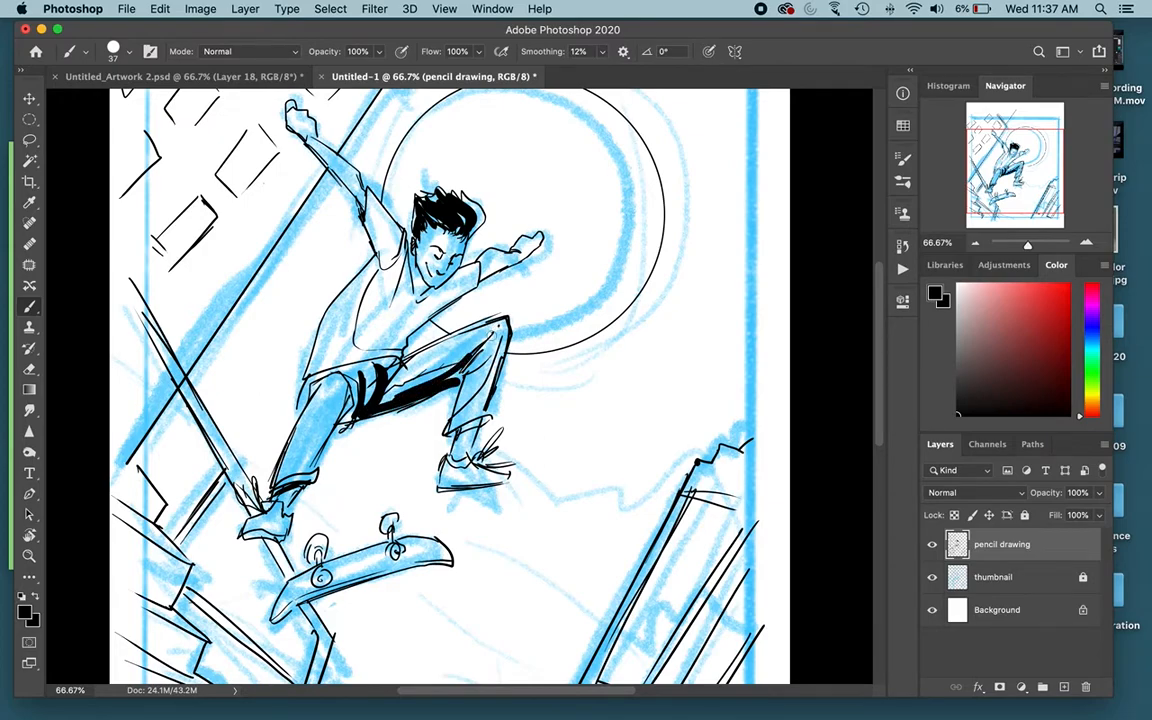
mouse_move(505, 322)
mouse_down()
mouse_move(466, 370)
mouse_move(460, 416)
mouse_up()
drag(498, 350, 457, 421)
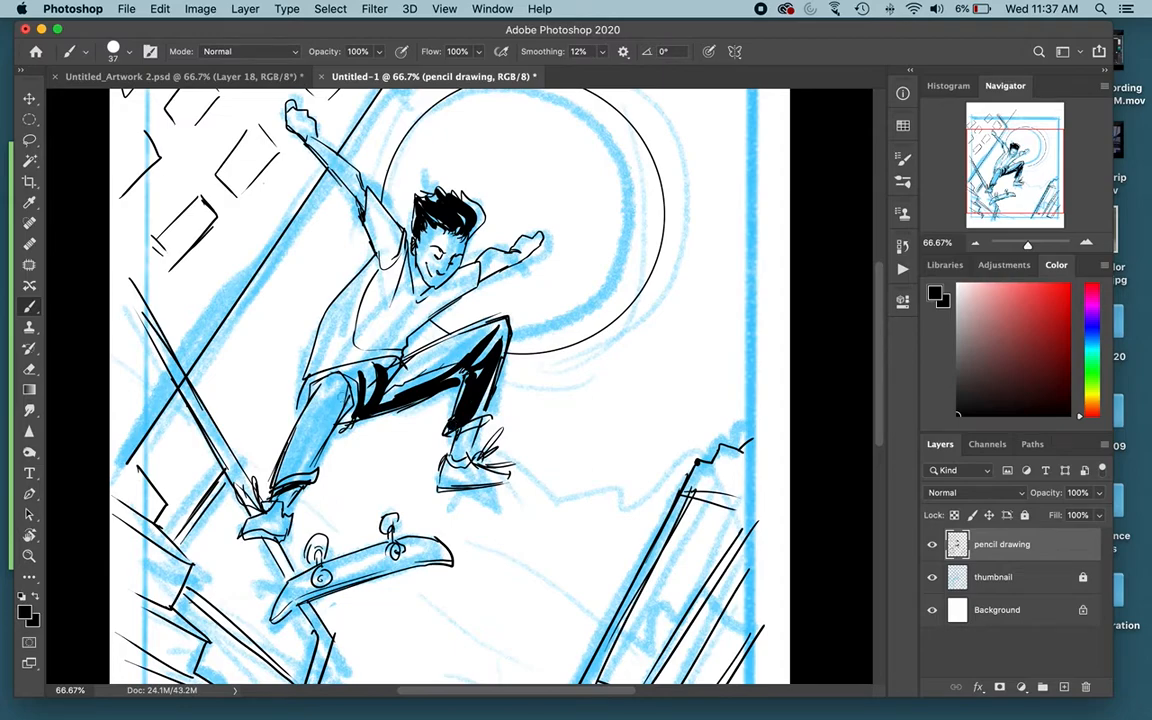
mouse_move(310, 350)
mouse_down()
mouse_move(268, 428)
mouse_move(306, 380)
mouse_up()
drag(315, 339, 260, 414)
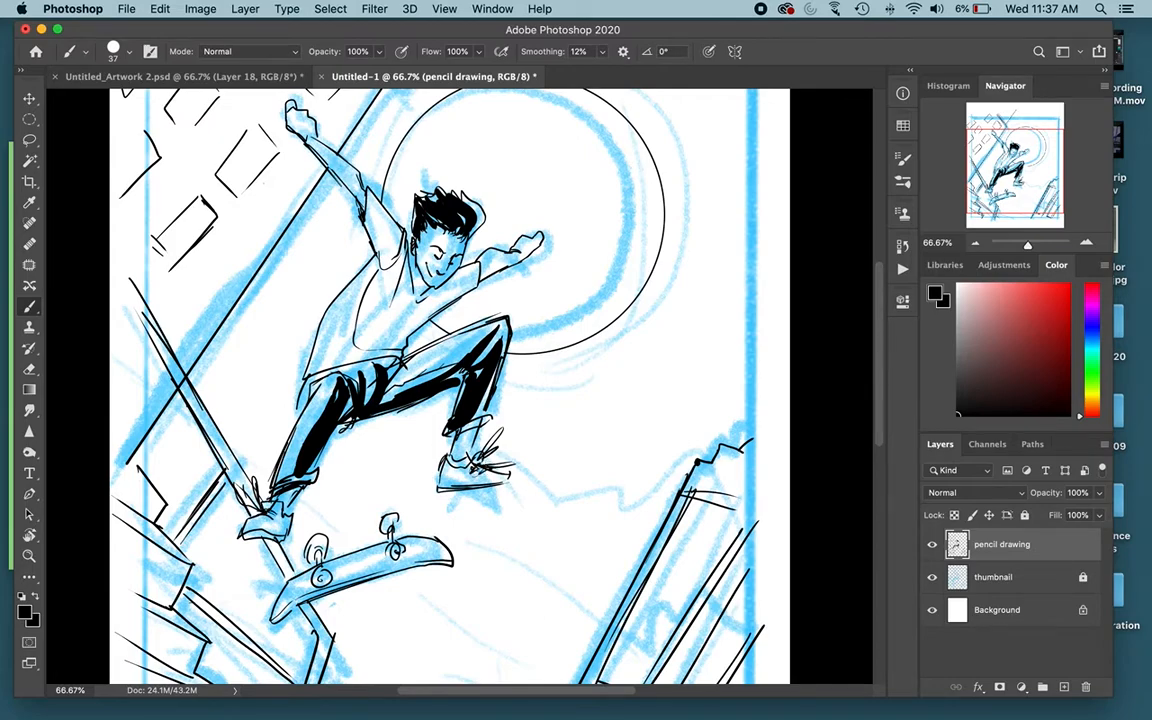
Add spiky strands and a sideburn to the hair and a raised finger on the outstretched hand, and dismiss the battery notification.
drag(430, 196, 421, 213)
drag(416, 240, 421, 257)
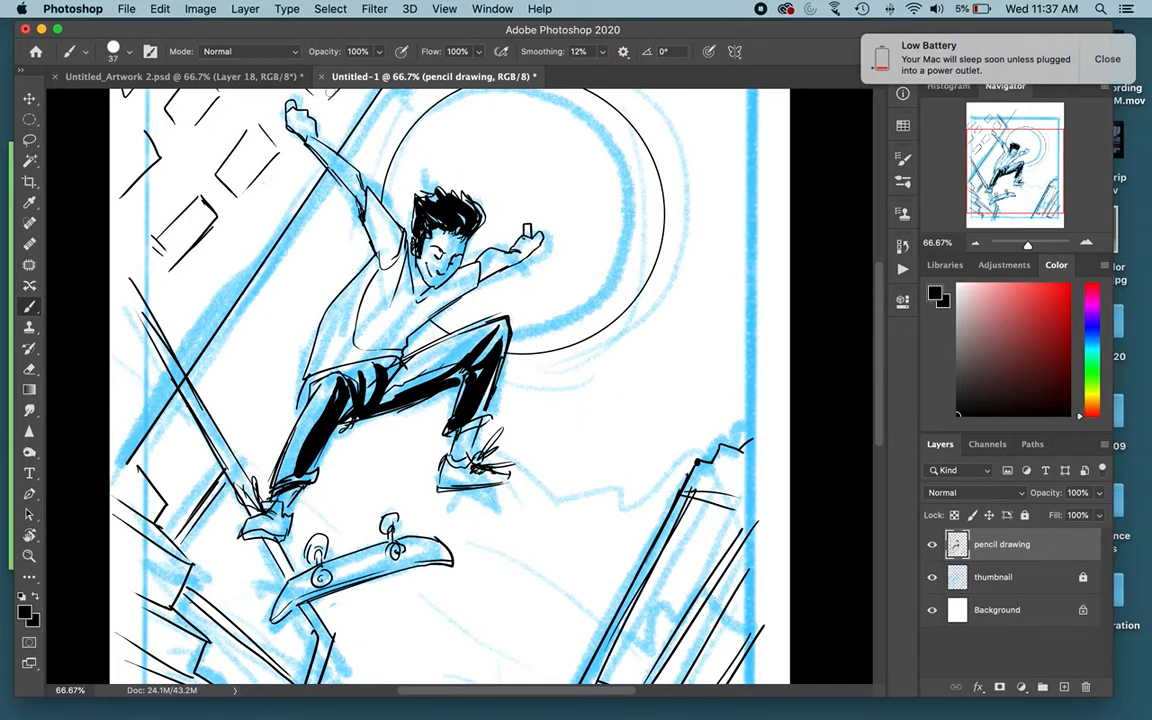
click(1111, 58)
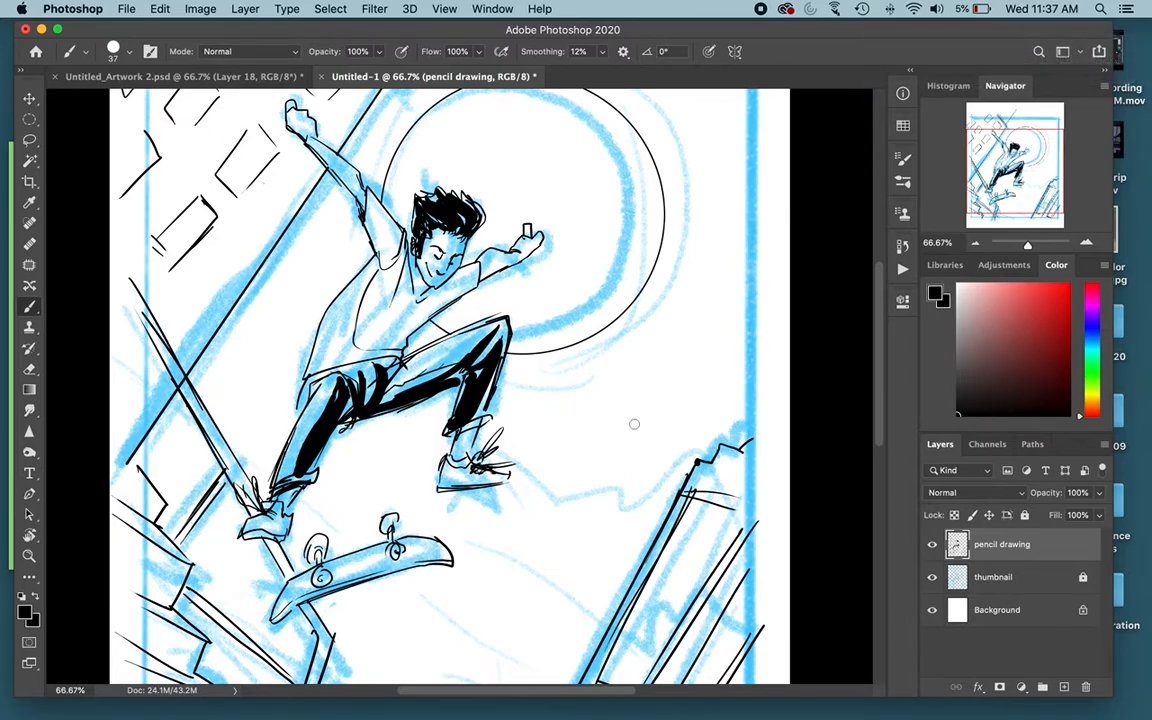
Draw thin cloud outlines above the right-hand building, in the upper sky, and beside the skater's raised arm.
key(super+minus)
mouse_move(673, 405)
mouse_down()
mouse_move(583, 427)
mouse_move(496, 407)
mouse_move(556, 442)
mouse_move(585, 492)
mouse_up()
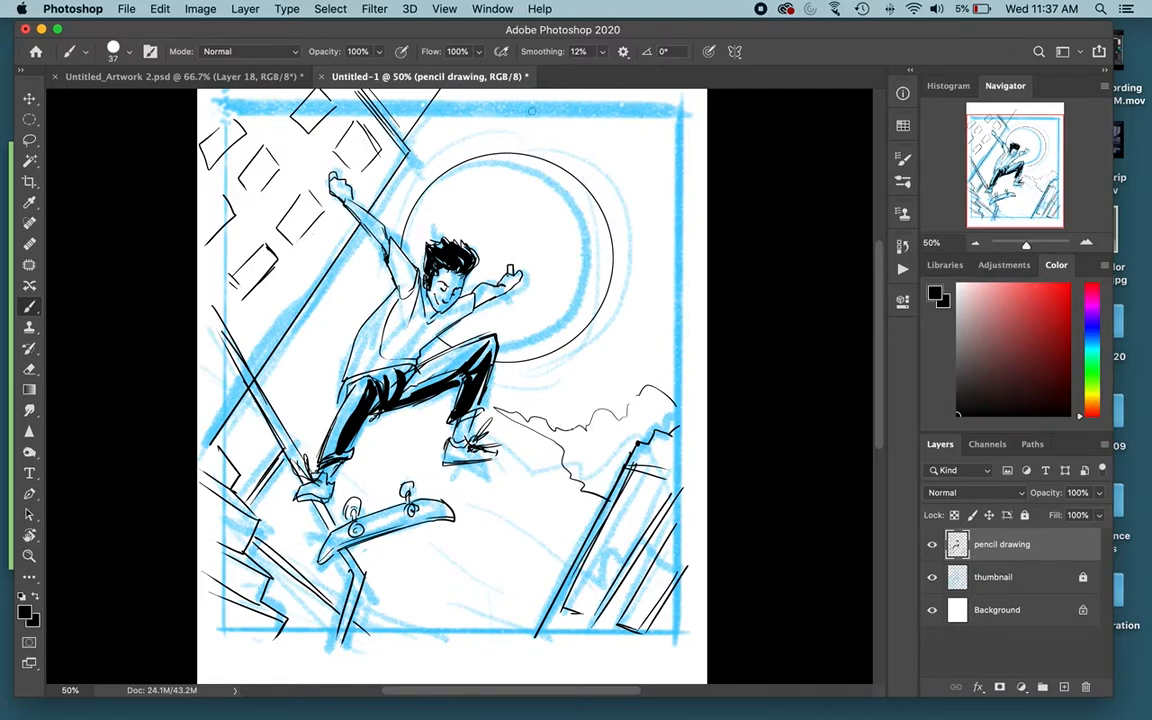
mouse_move(521, 104)
mouse_down()
mouse_move(620, 150)
mouse_move(638, 134)
mouse_move(590, 97)
mouse_up()
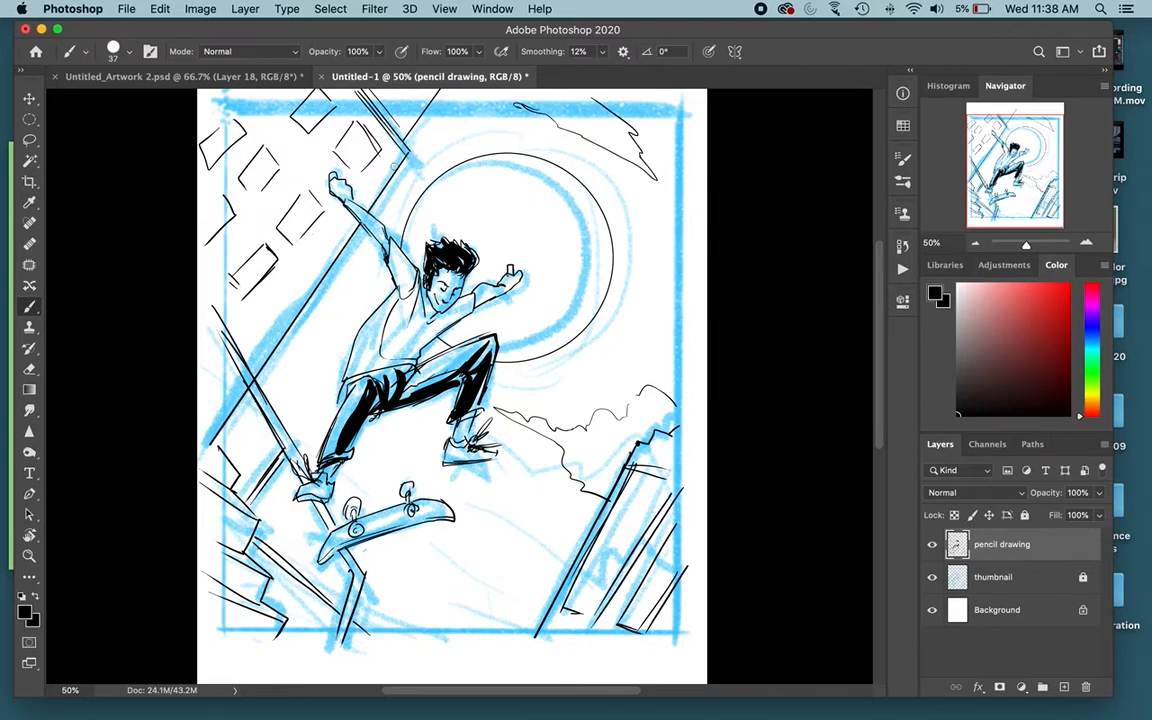
drag(388, 187, 432, 214)
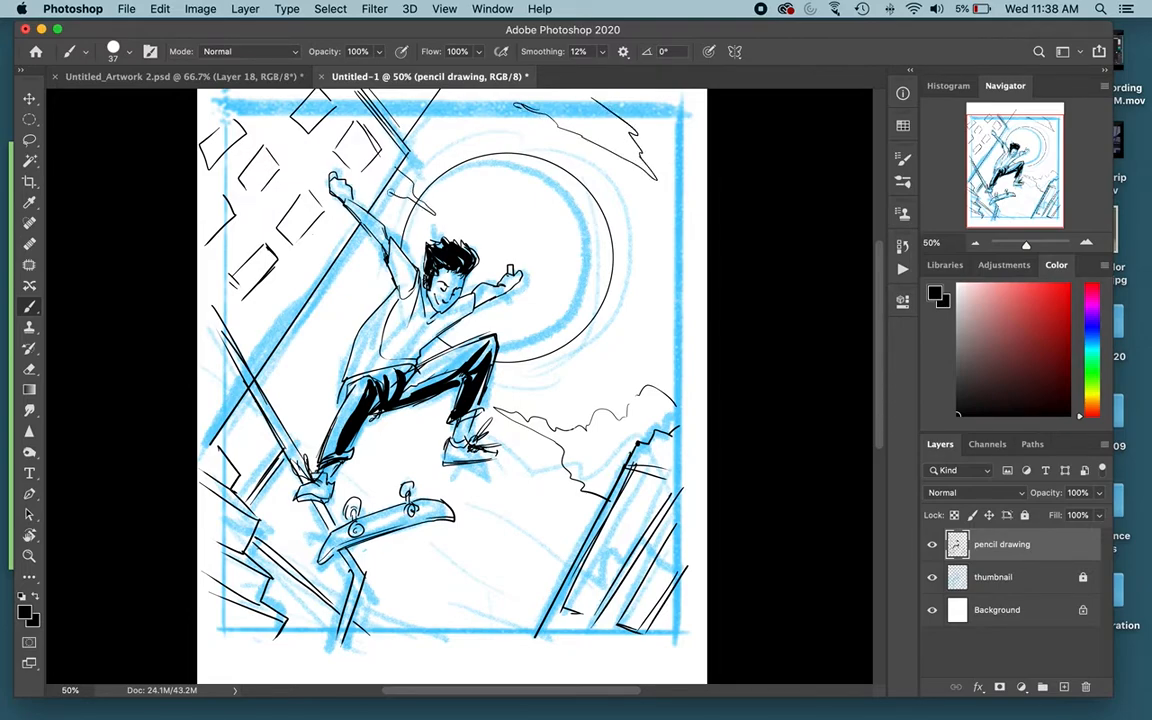
Hide the thumbnail layer, and draw neckline details and a round emblem on the skater's shirt.
click(932, 577)
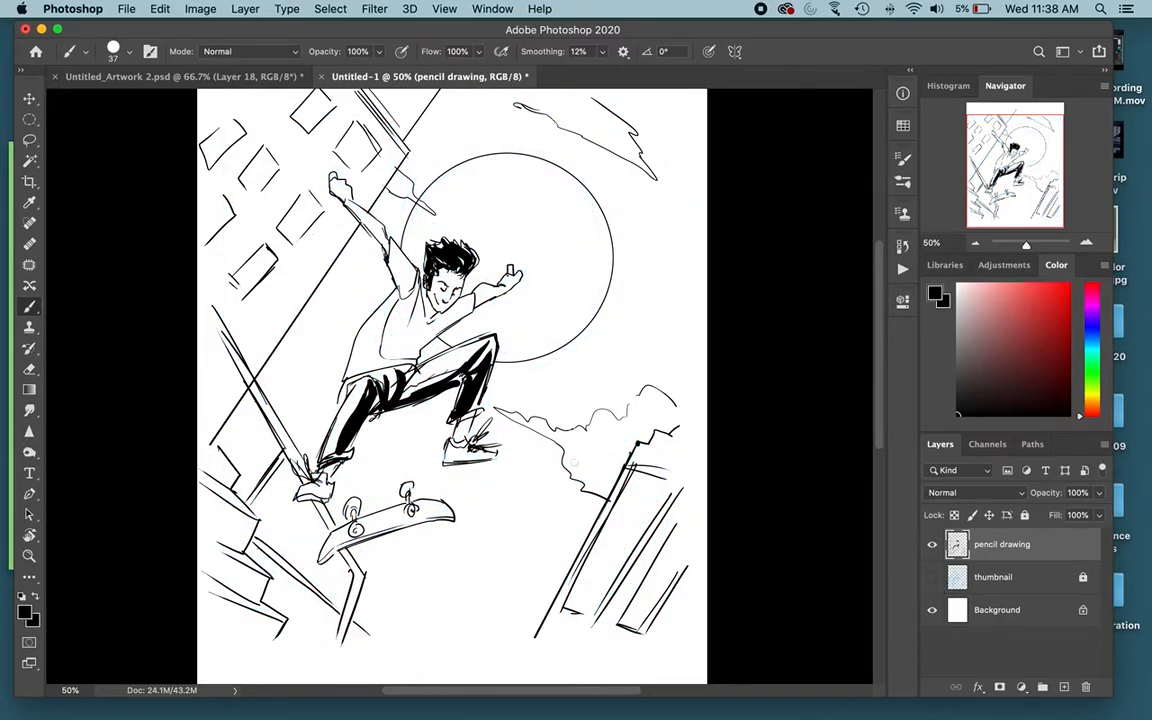
click(932, 577)
click(932, 577)
click(932, 577)
click(932, 577)
drag(416, 290, 424, 322)
key(super+equal)
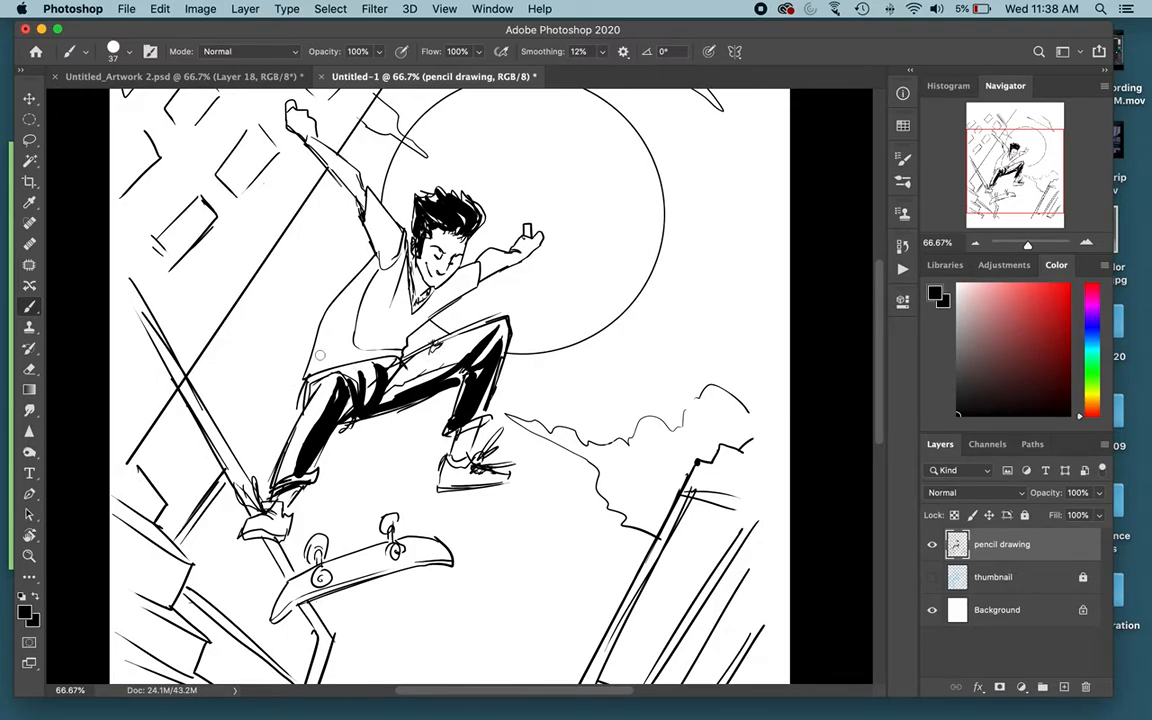
mouse_move(412, 325)
mouse_down()
mouse_move(386, 309)
mouse_move(384, 344)
mouse_move(398, 338)
mouse_up()
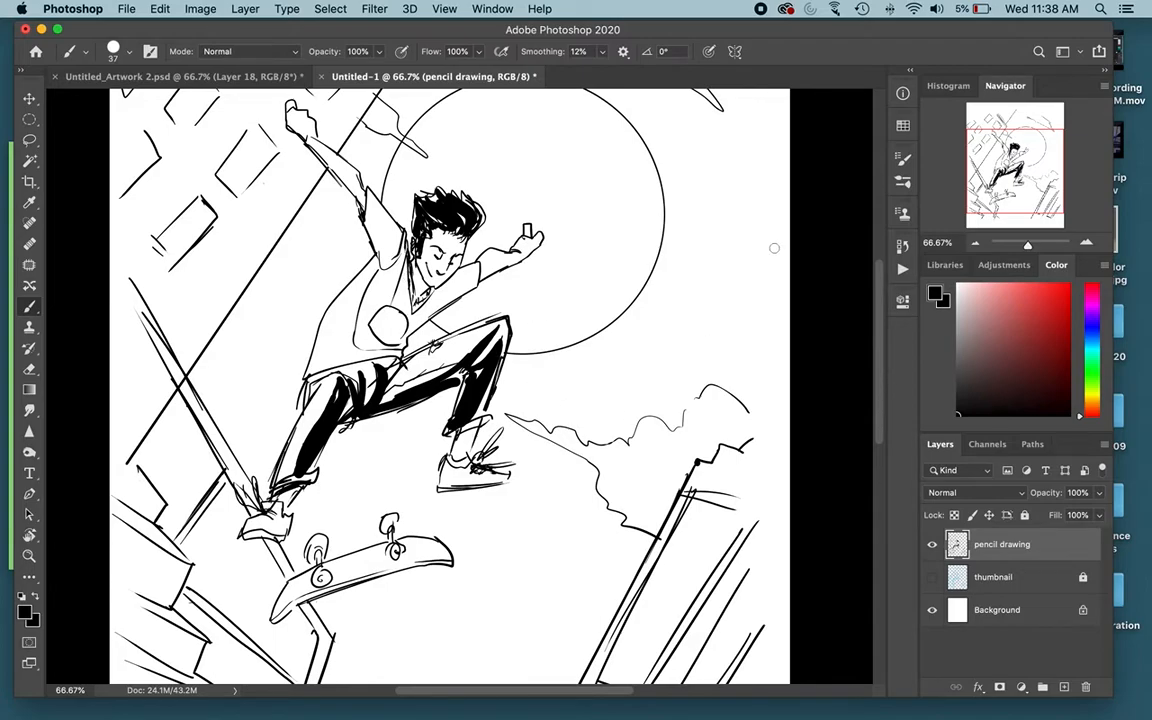
Show the thumbnail layer again with the whole page in view.
click(975, 243)
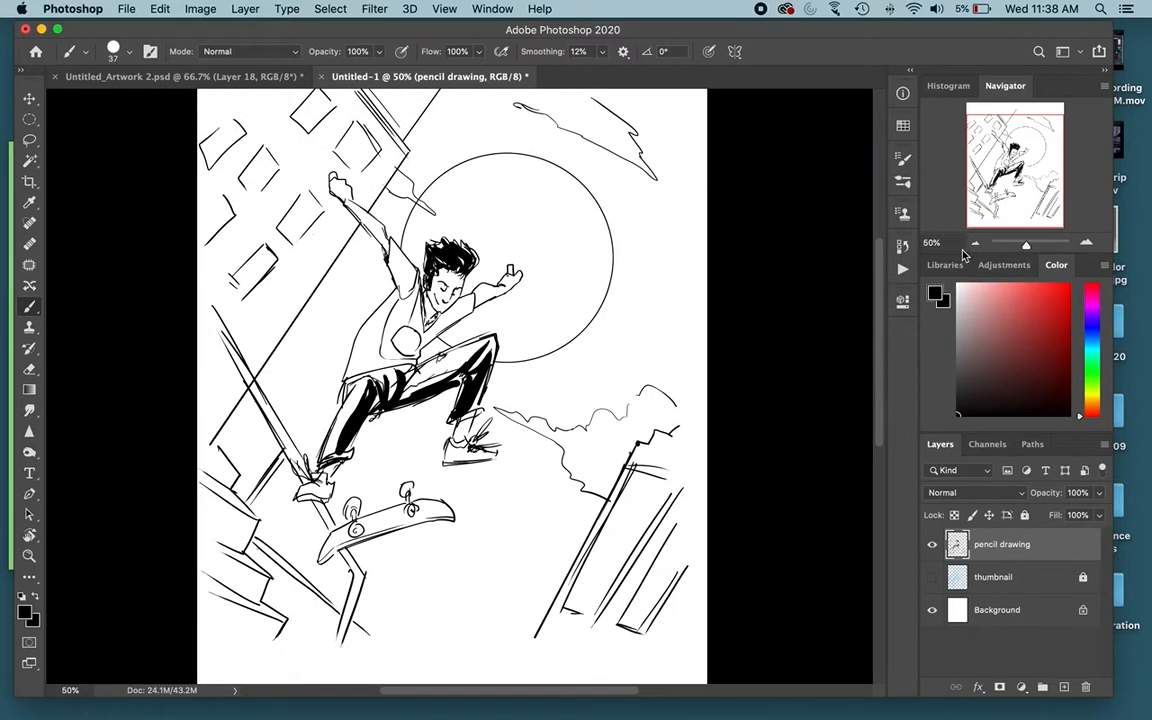
key(super+minus)
click(931, 577)
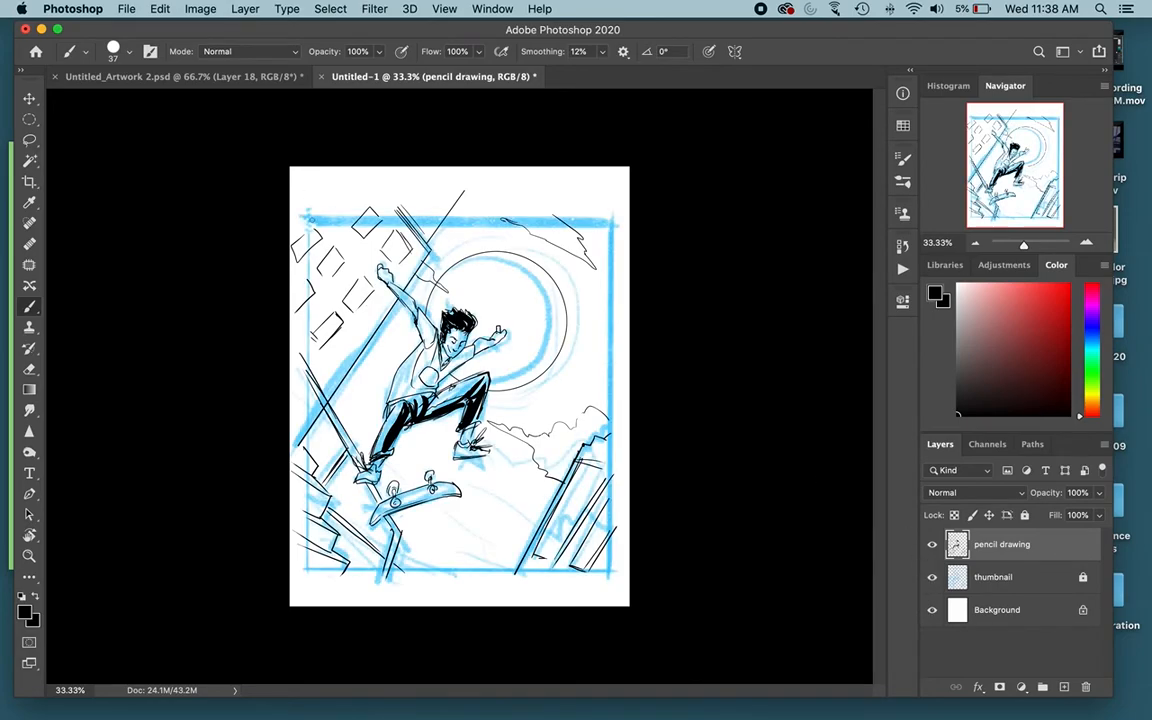
Try drawing a thick straight black border along the blue frame lines, and undo its strokes.
drag(309, 218, 600, 220)
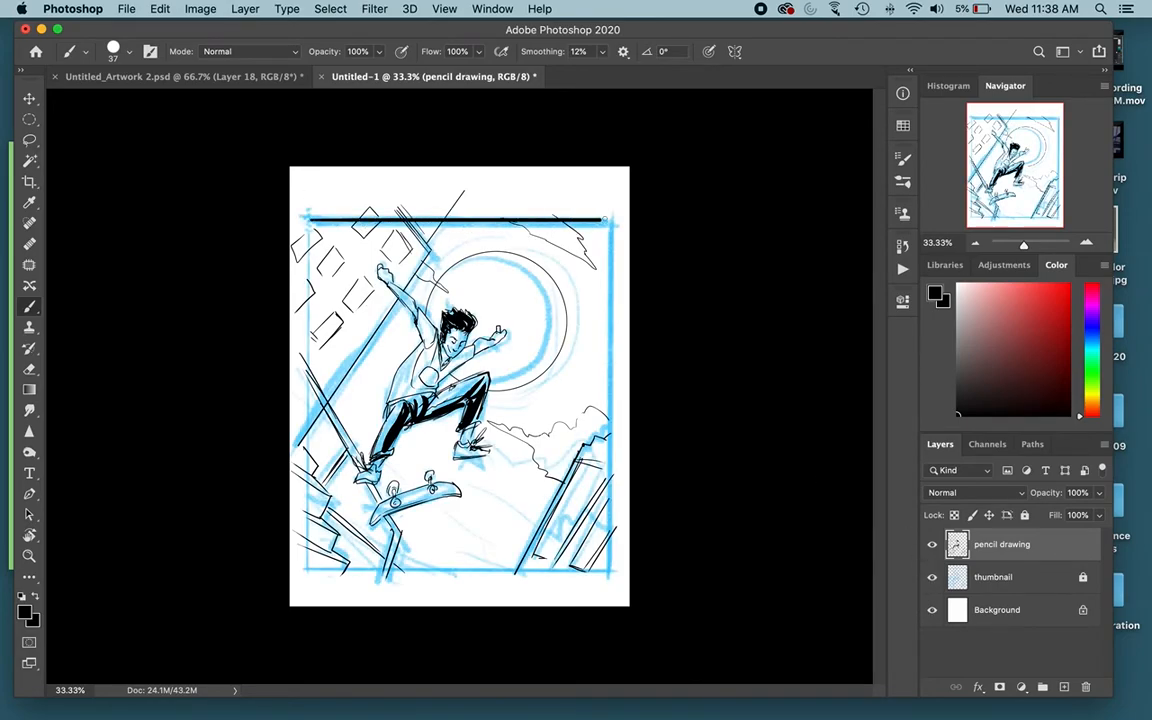
mouse_move(585, 177)
mouse_down()
mouse_move(594, 383)
mouse_move(611, 337)
mouse_move(611, 573)
mouse_move(362, 553)
mouse_move(355, 572)
mouse_move(310, 572)
mouse_up()
key(super+z)
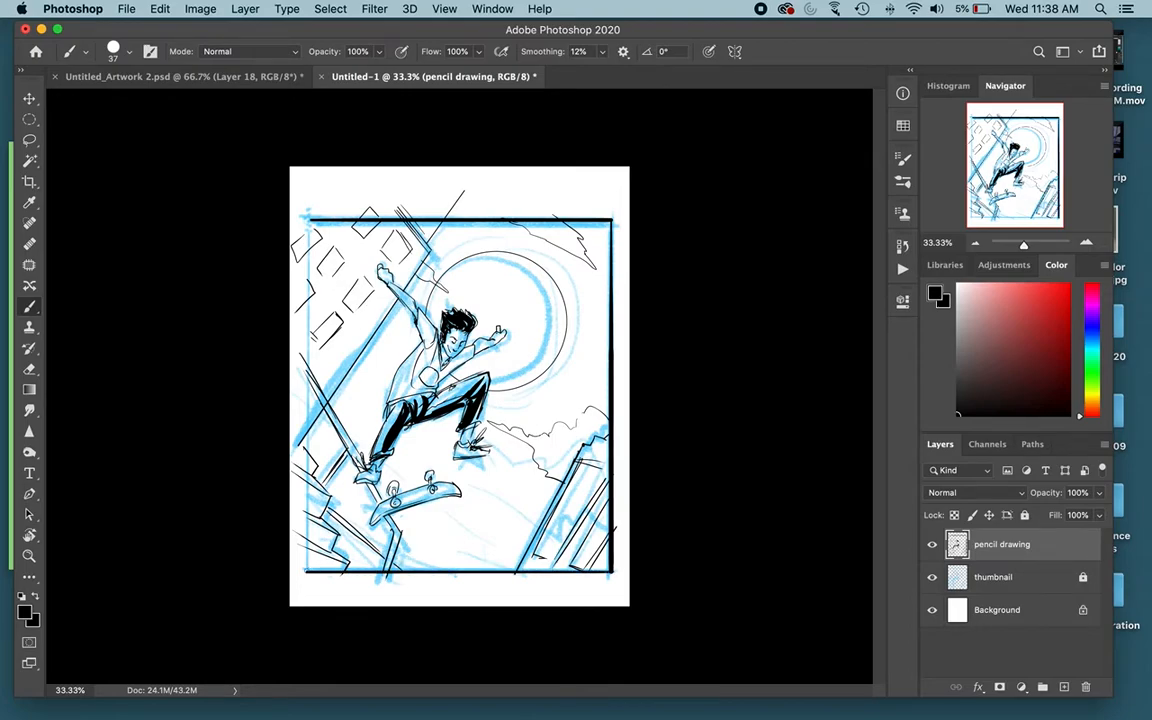
key(super+z)
key(super+z)
key(super+z)
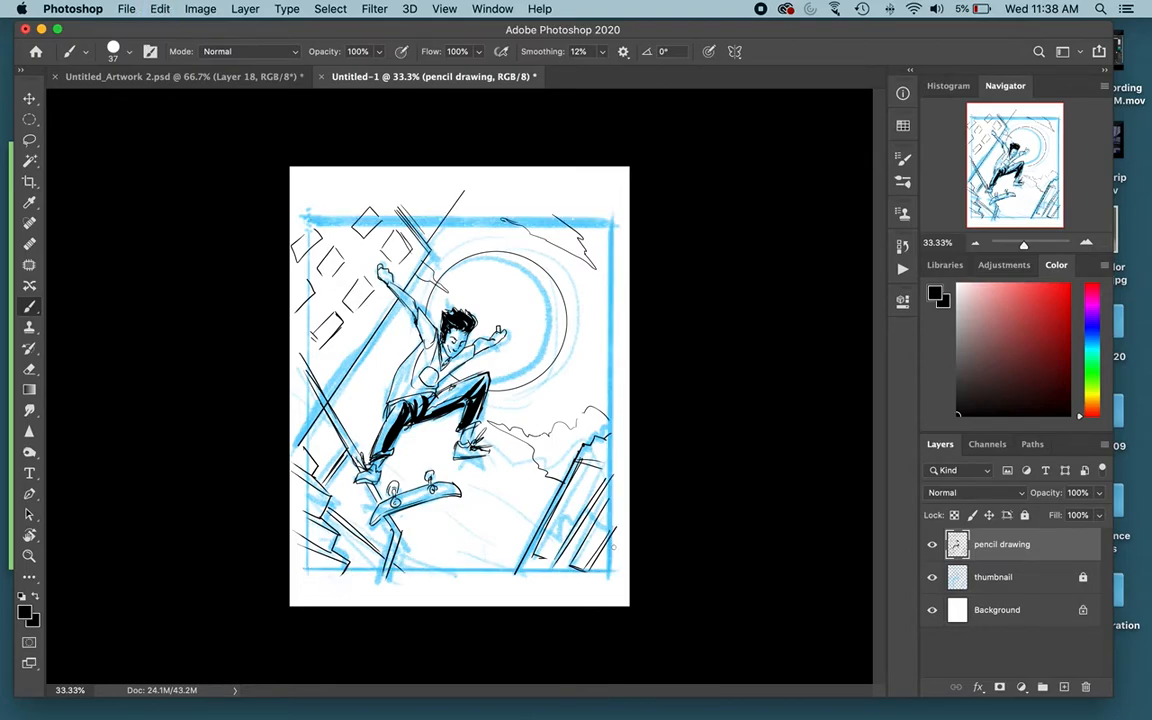
On a new layer above the pencil drawing, draw a thick straight black border along the blue frame lines.
click(1064, 687)
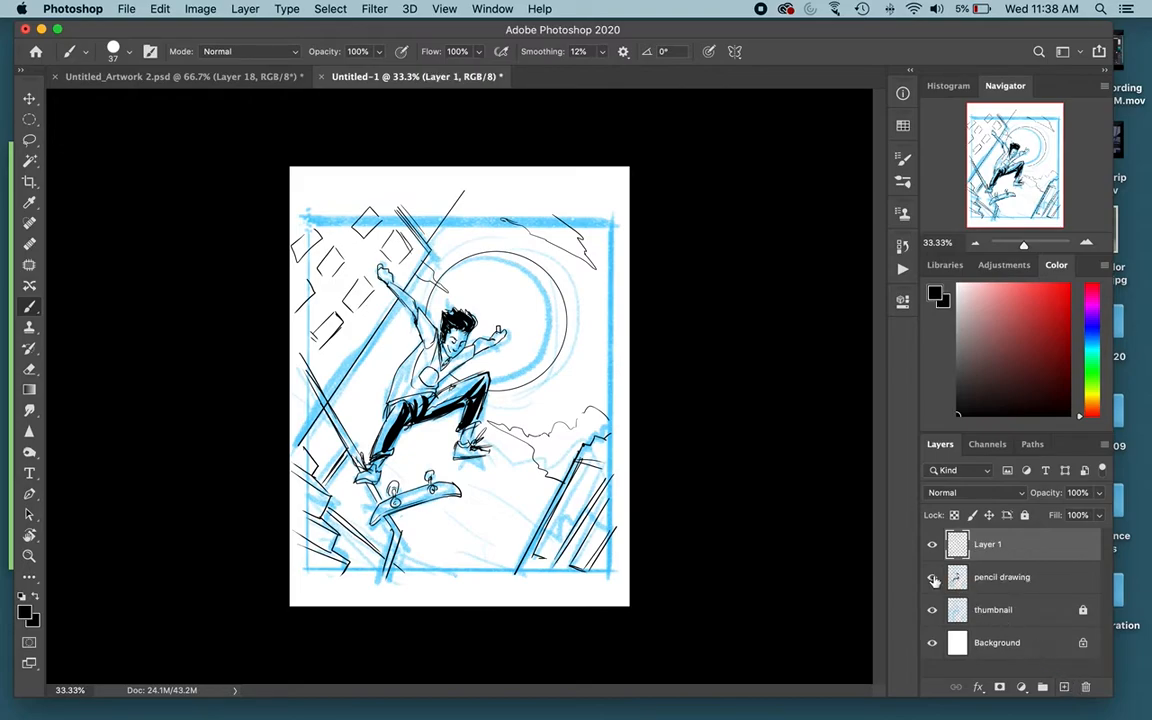
mouse_move(306, 217)
mouse_down()
mouse_move(606, 218)
mouse_move(611, 238)
mouse_move(607, 578)
mouse_move(328, 580)
mouse_up()
key(super+z)
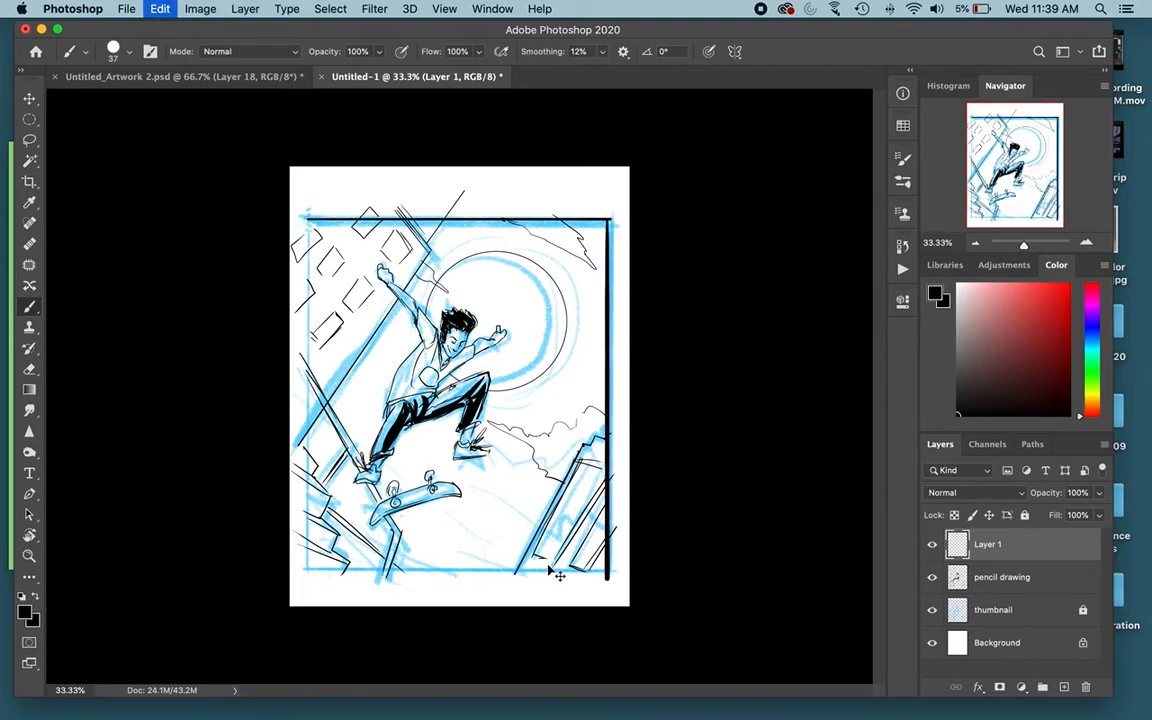
mouse_move(607, 574)
mouse_down()
mouse_move(303, 573)
mouse_move(307, 218)
mouse_up()
Select the area outside the black border with the Magic Wand, fill it with white using the Paint Bucket, and deselect.
key(w)
click(492, 186)
key(g)
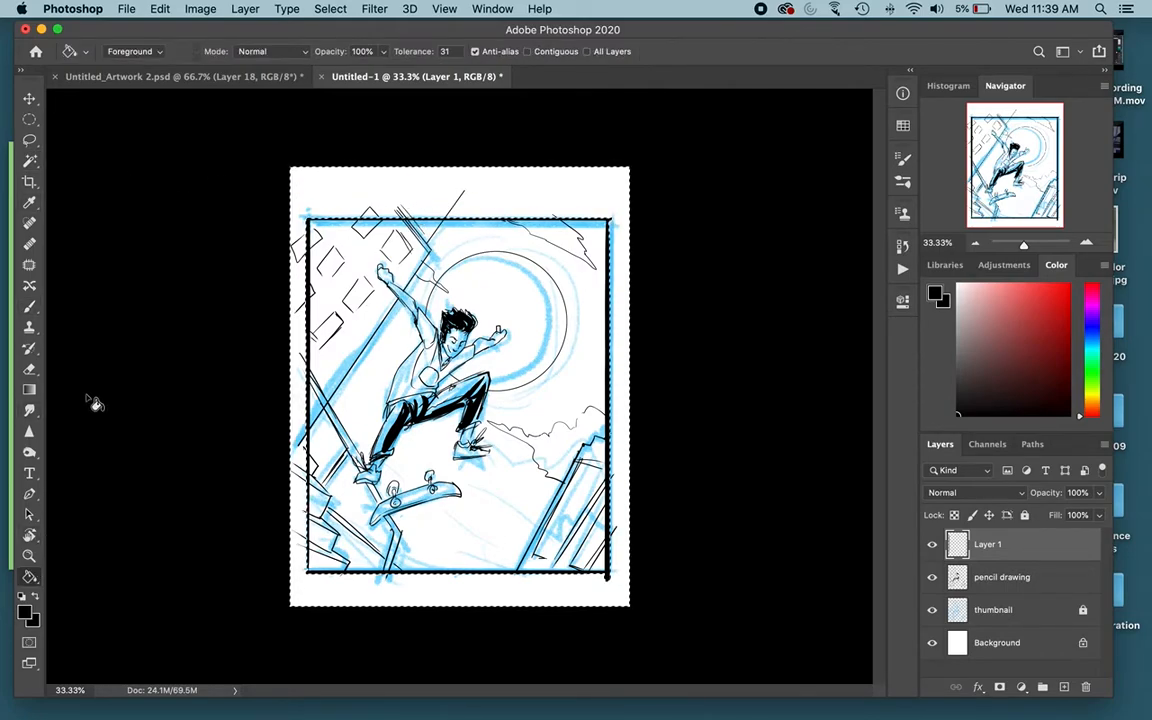
alt+click(393, 172)
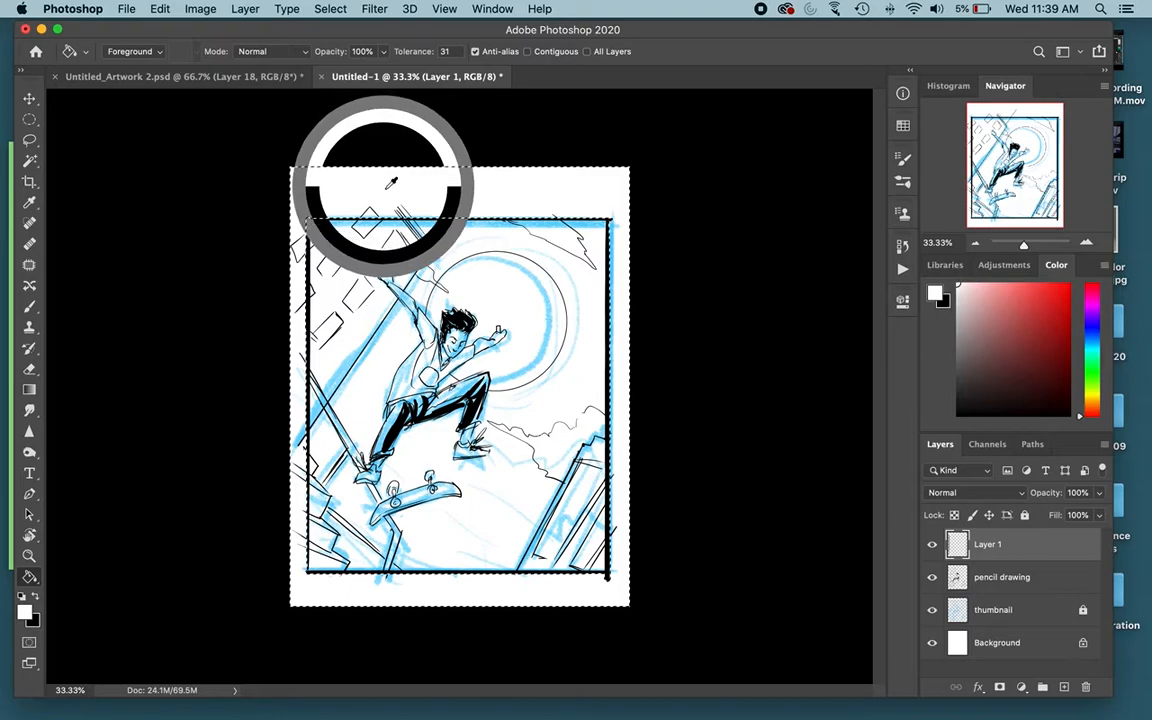
alt+click(397, 173)
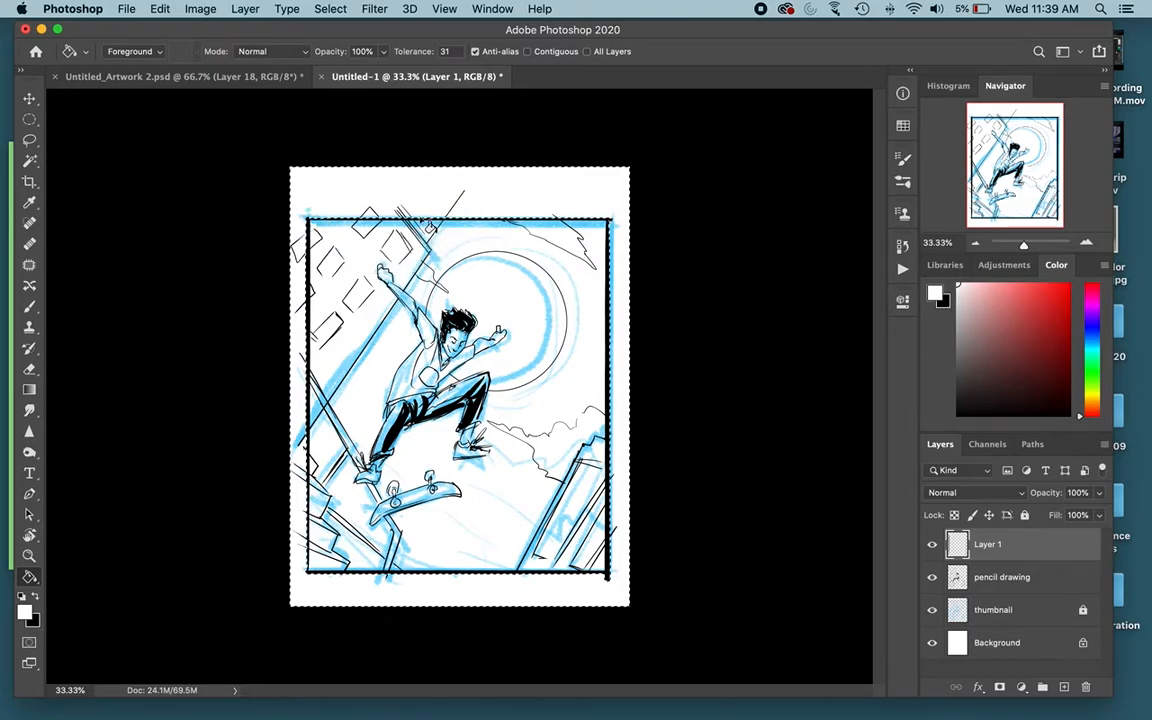
click(432, 194)
key(super+d)
Hide the thumbnail layer and flip the whole canvas horizontally.
click(932, 609)
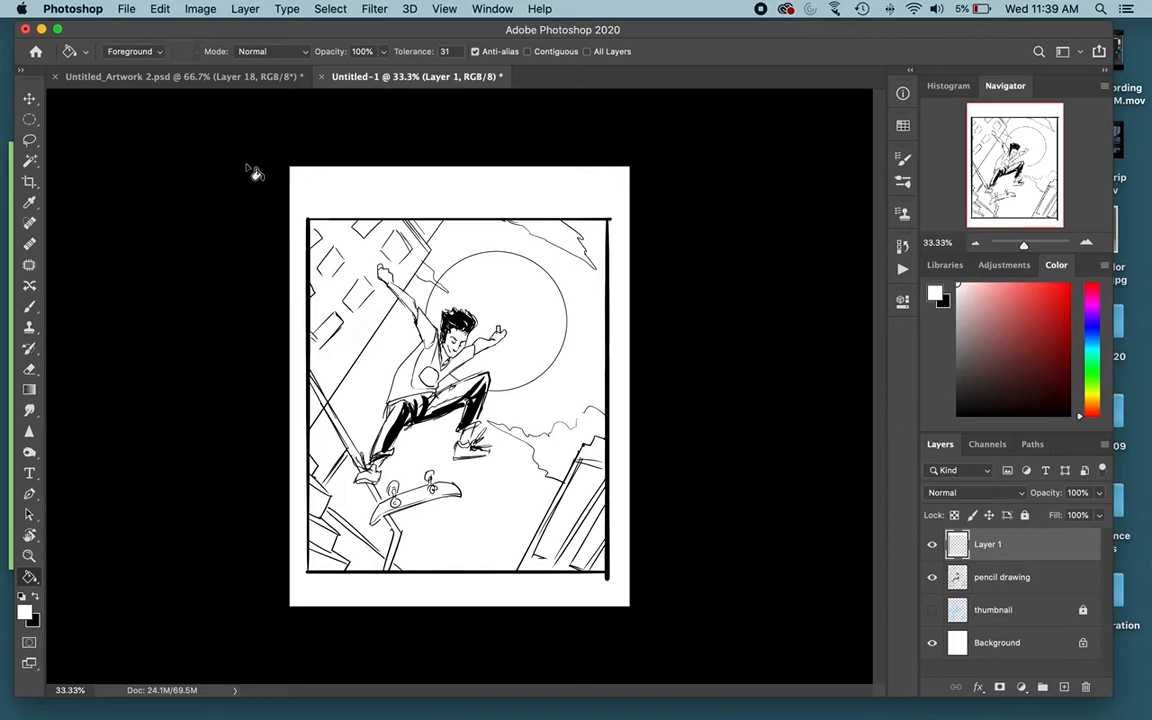
click(192, 10)
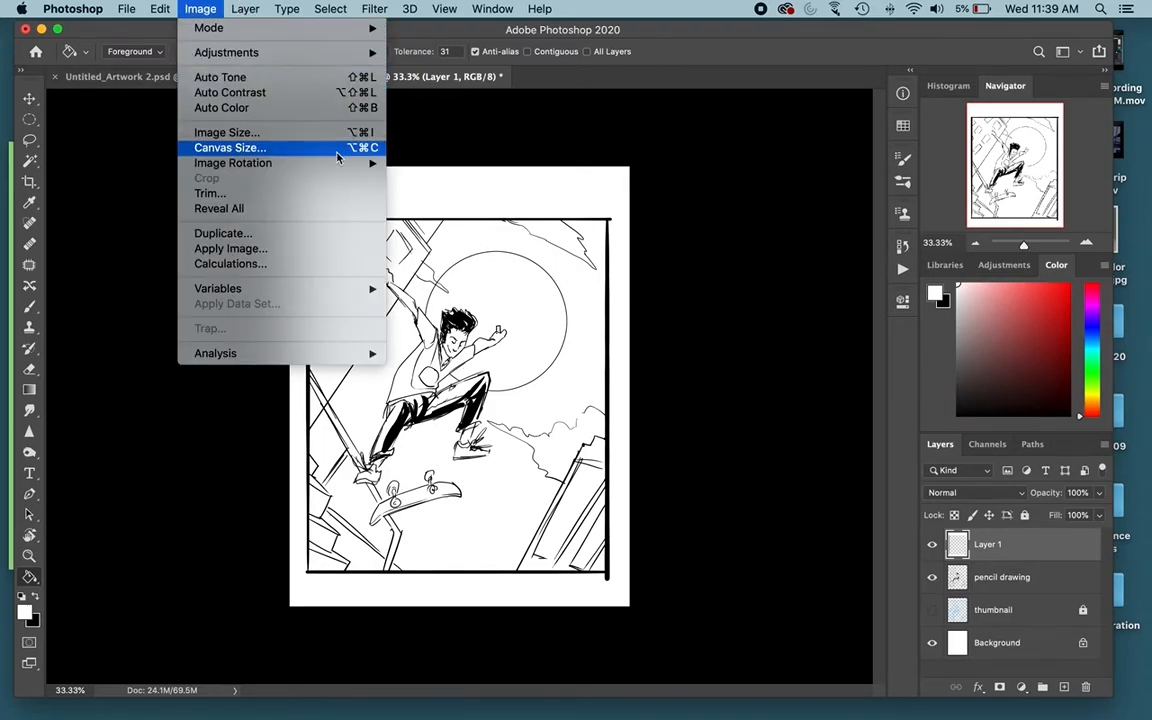
mouse_move(310, 162)
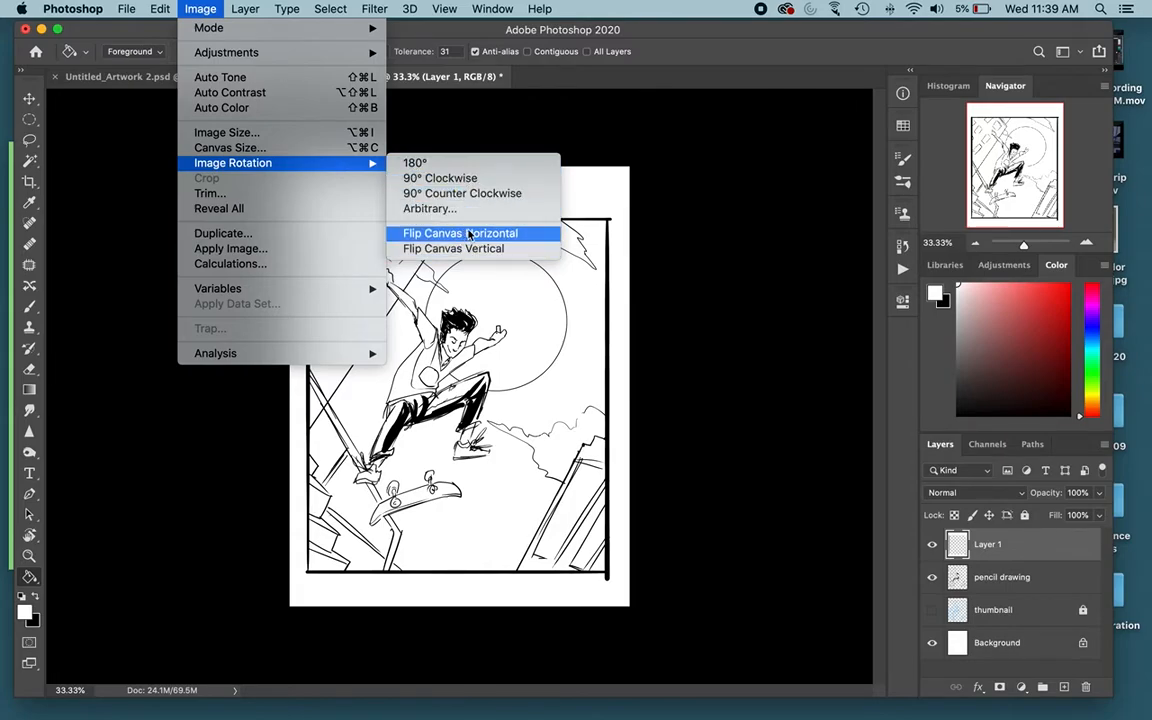
click(419, 232)
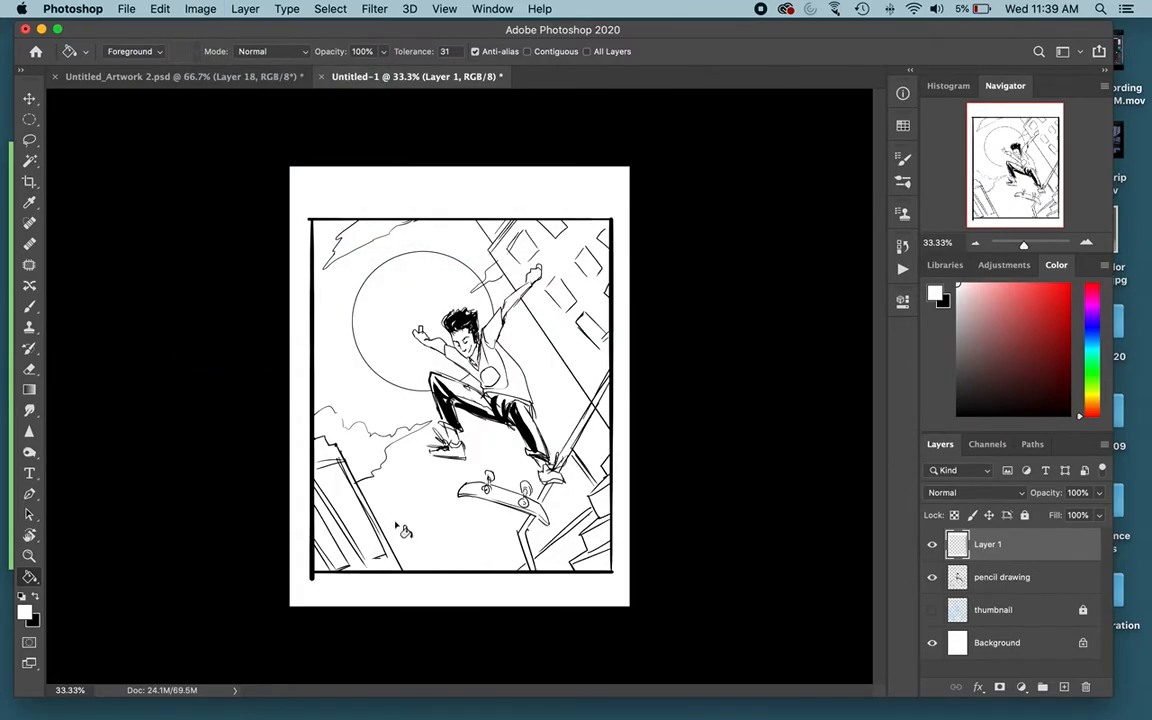
Lock the new border layer and rename it "frame".
click(1087, 243)
key(e)
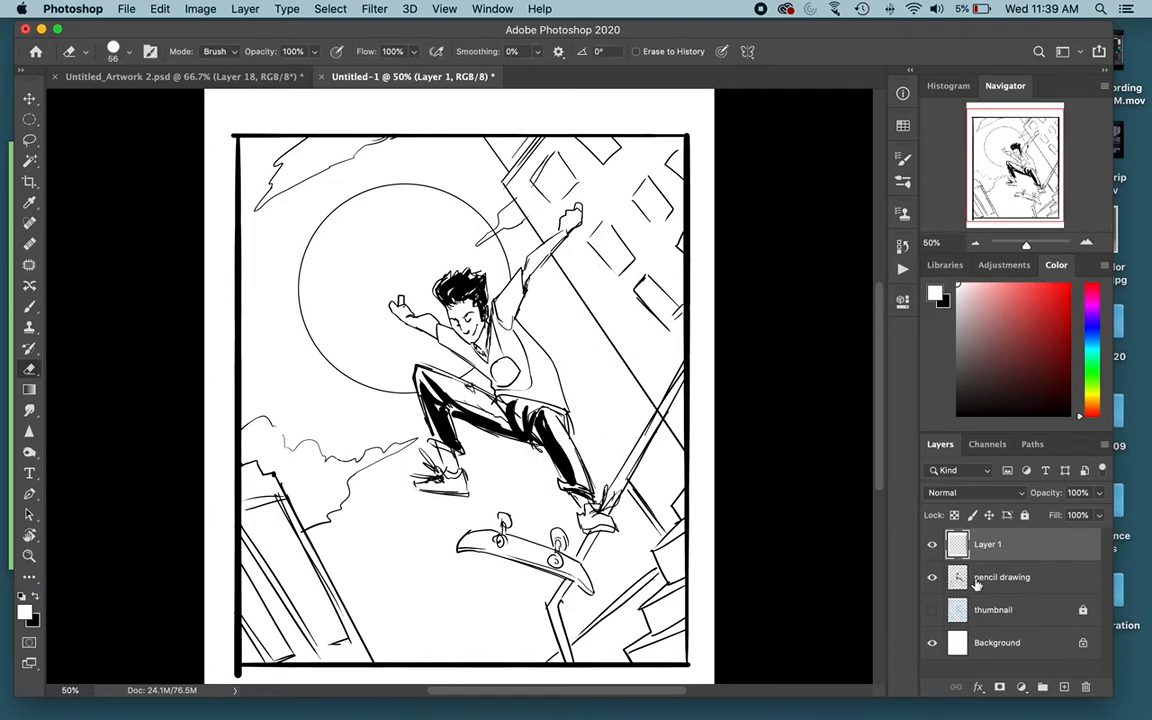
click(995, 609)
click(1003, 555)
click(1025, 516)
double_click(997, 546)
text(l)
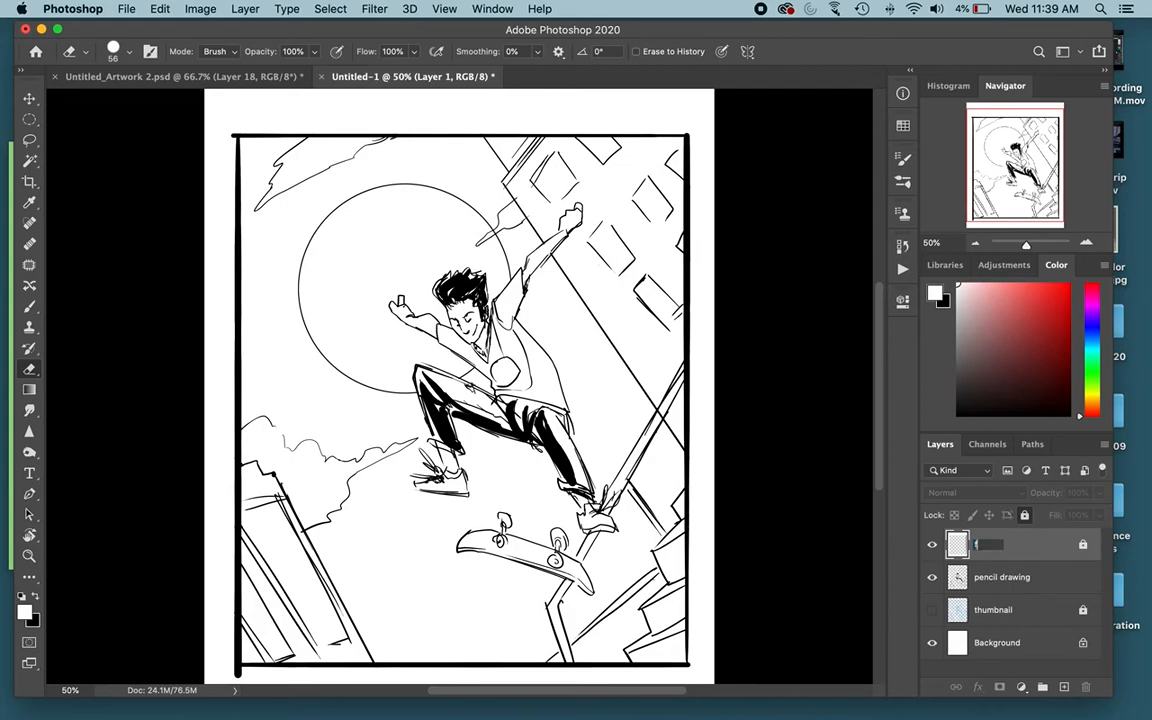
text(rame)
key(Return)
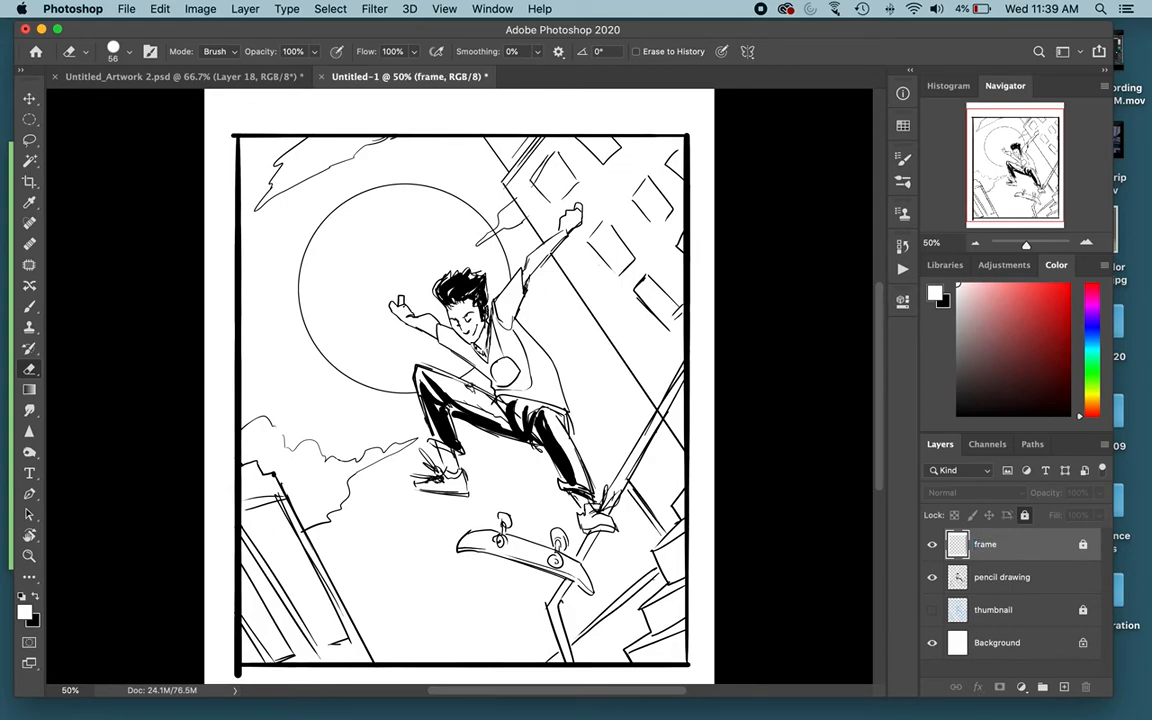
On the pencil drawing layer, erase the back edge of the skater's shirt and redraw the shirt outline in black.
click(995, 577)
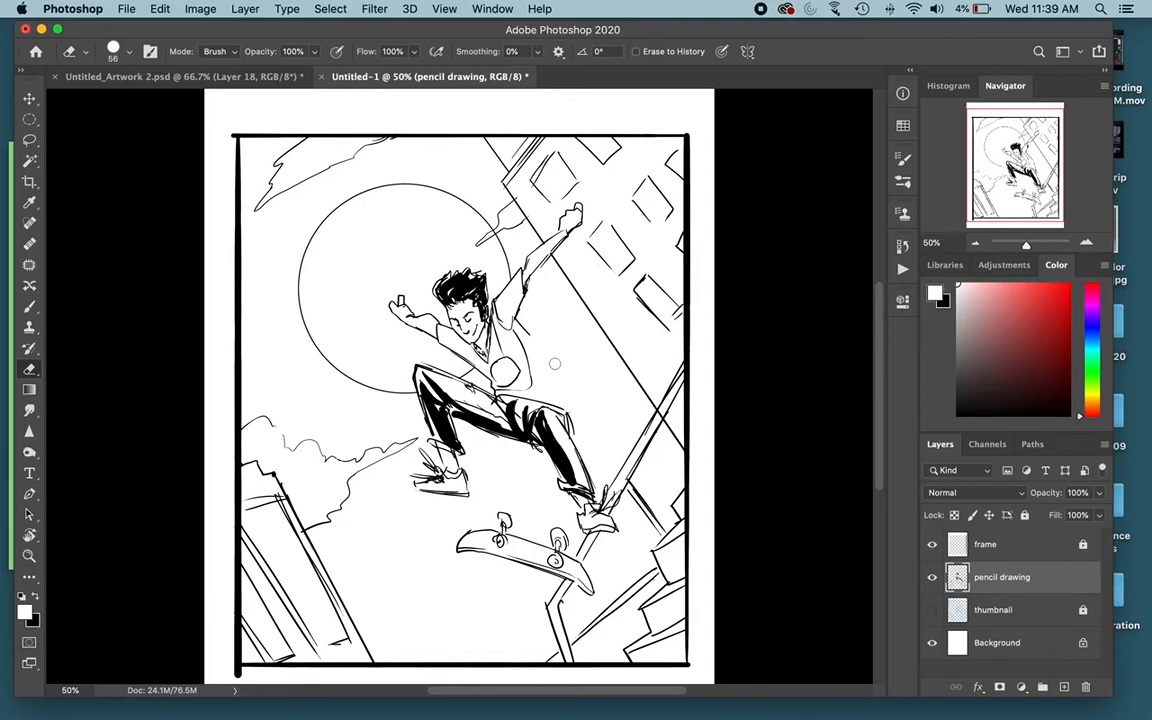
key(b)
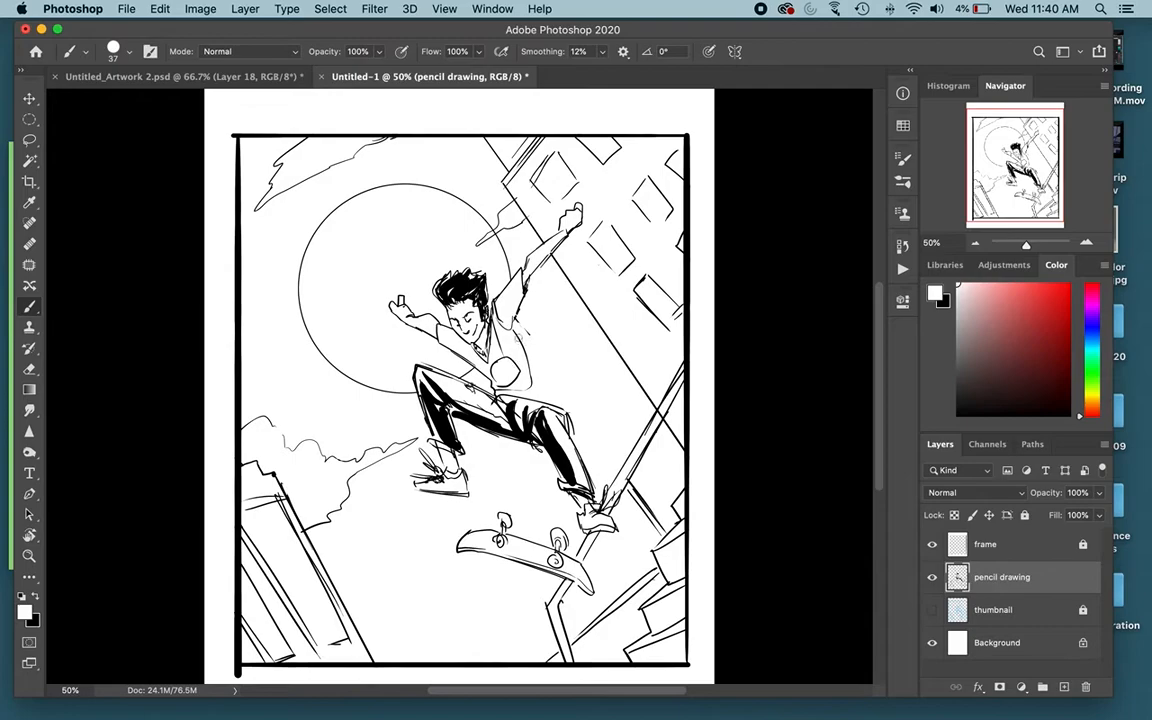
key(x)
mouse_move(517, 316)
mouse_down()
mouse_move(566, 401)
mouse_move(567, 426)
mouse_move(493, 390)
mouse_up()
drag(443, 353, 508, 384)
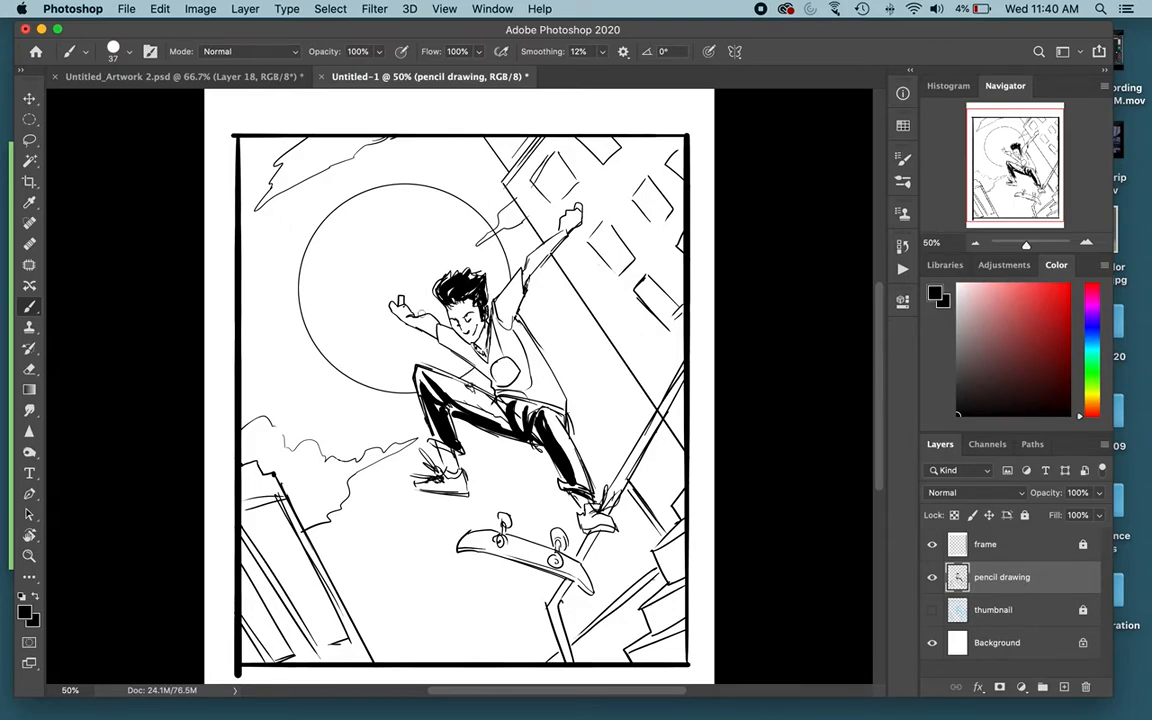
Erase the raised thumb on the skater's front hand and redraw the fingers on both hands more open.
key(e)
mouse_move(401, 298)
mouse_down()
mouse_move(416, 313)
mouse_move(384, 306)
mouse_move(396, 309)
mouse_up()
key(b)
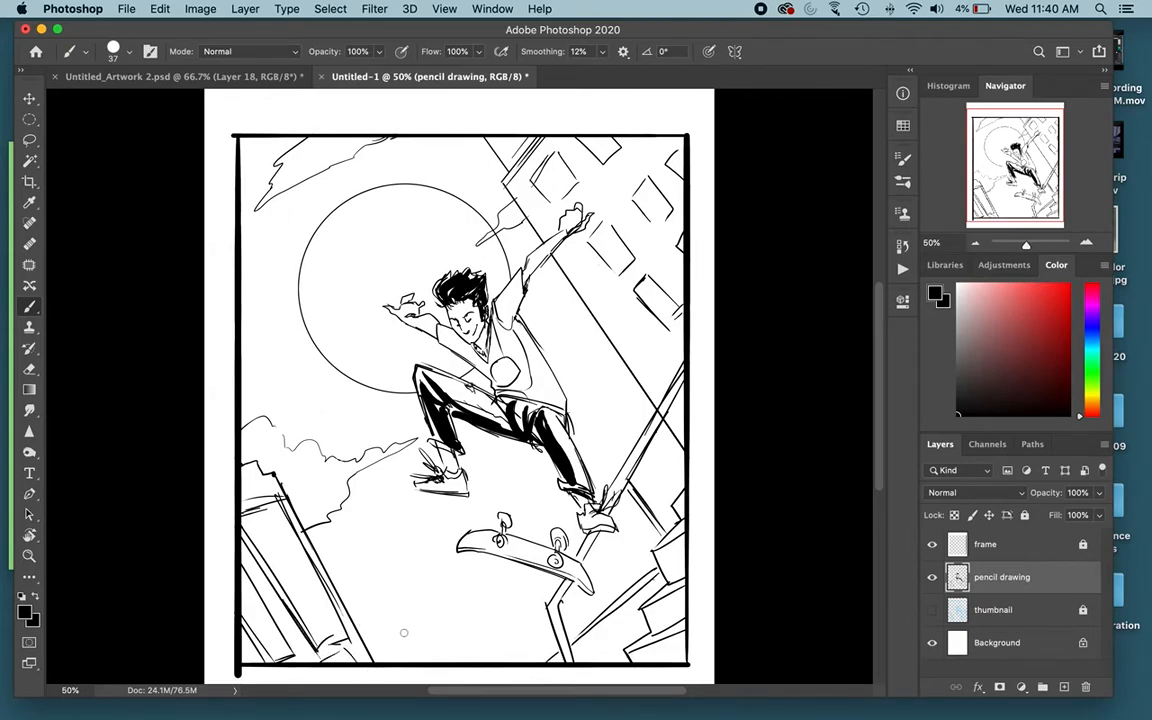
Draw jagged black outlines below and above the skateboard and behind the skater's back, plus a small polygon near the lower-left building.
mouse_move(362, 630)
mouse_down()
mouse_move(411, 598)
mouse_move(385, 611)
mouse_move(404, 607)
mouse_move(419, 636)
mouse_move(432, 627)
mouse_move(441, 637)
mouse_move(521, 581)
mouse_up()
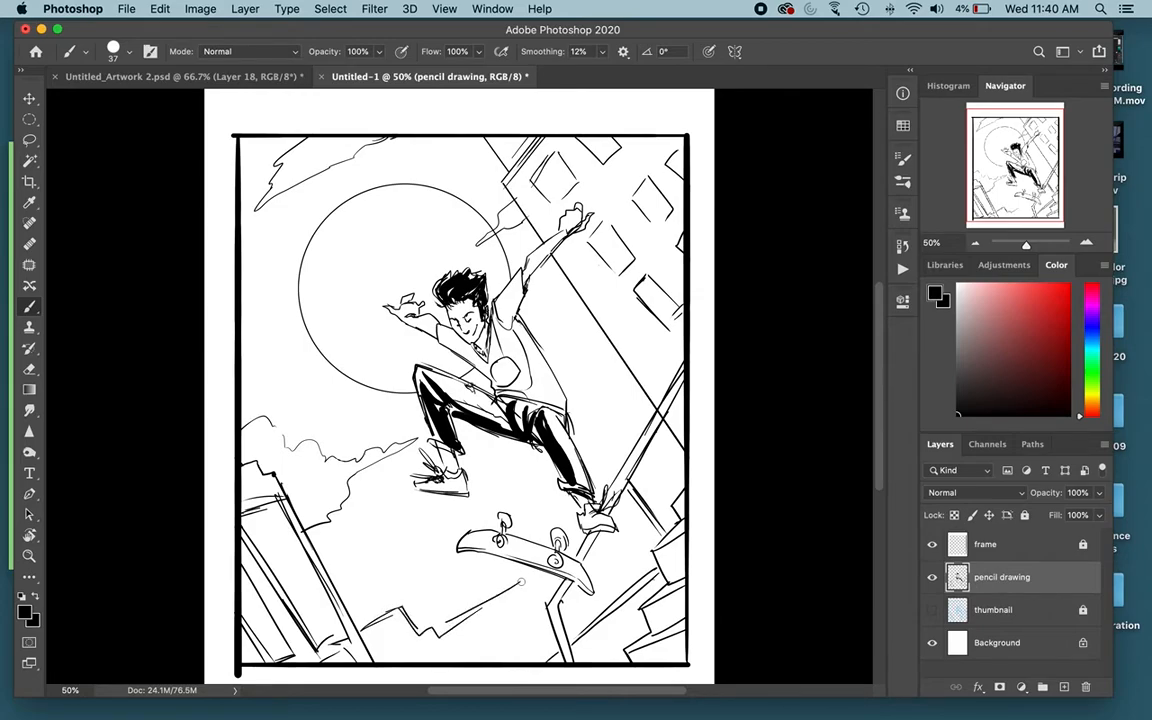
drag(533, 532, 520, 476)
mouse_move(580, 446)
mouse_down()
mouse_move(616, 424)
mouse_move(612, 358)
mouse_up()
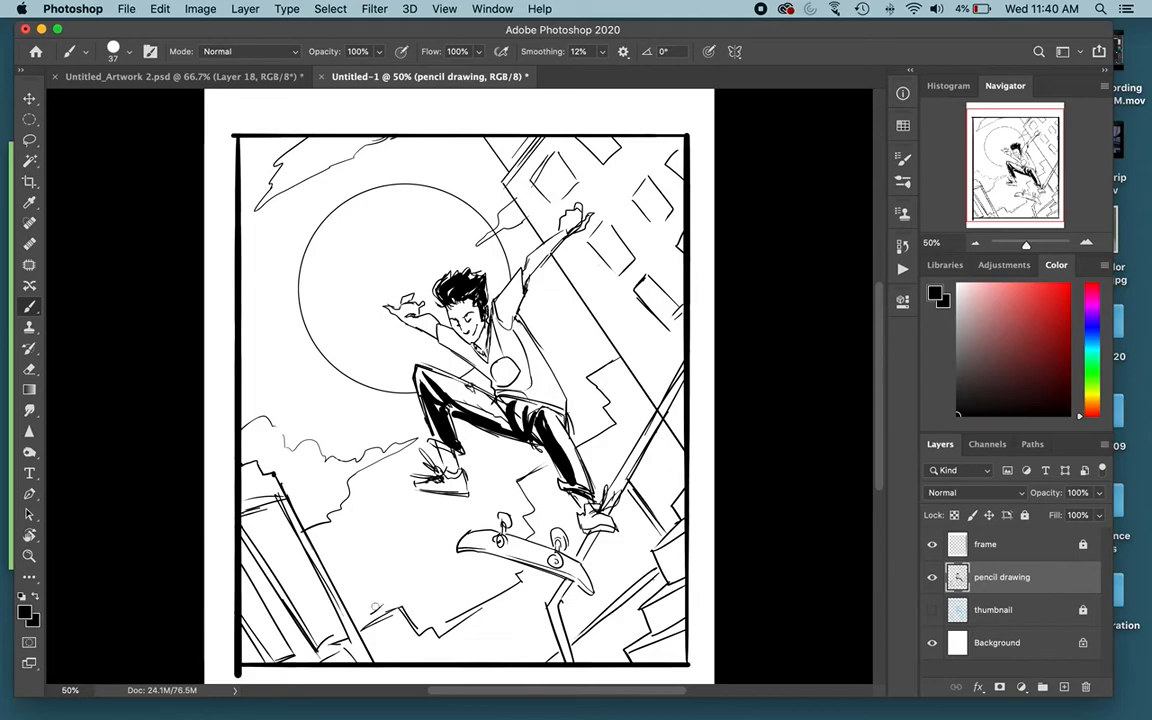
mouse_move(363, 602)
mouse_down()
mouse_move(364, 589)
mouse_move(384, 598)
mouse_up()
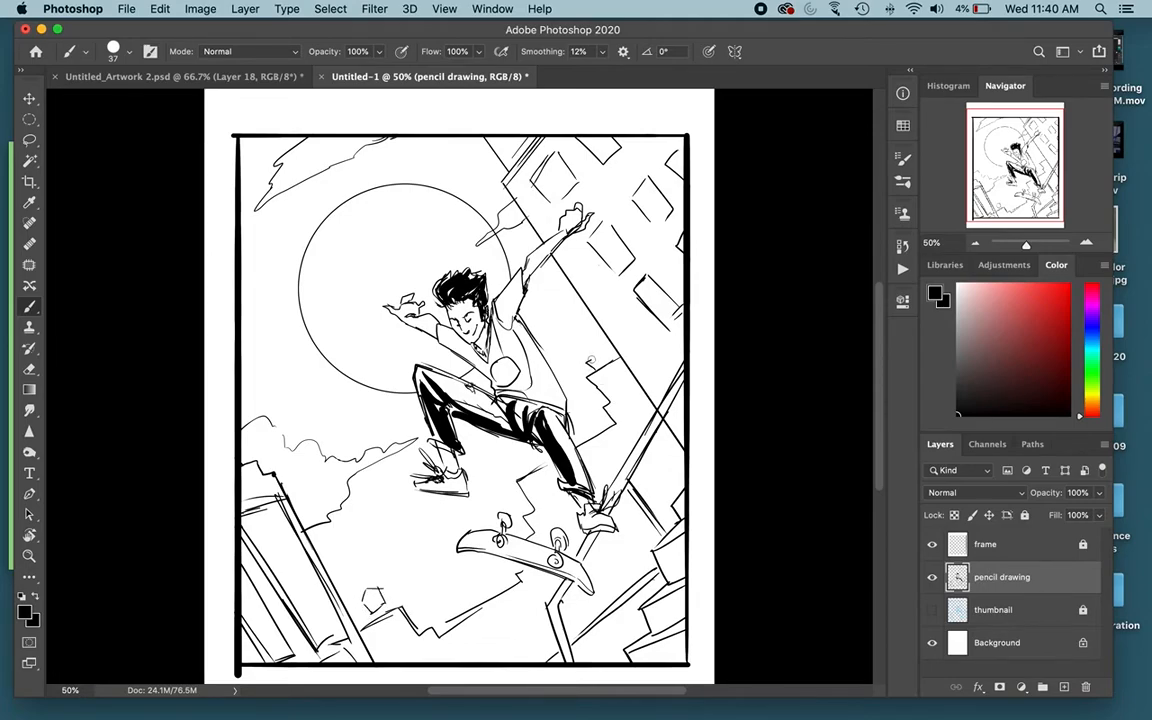